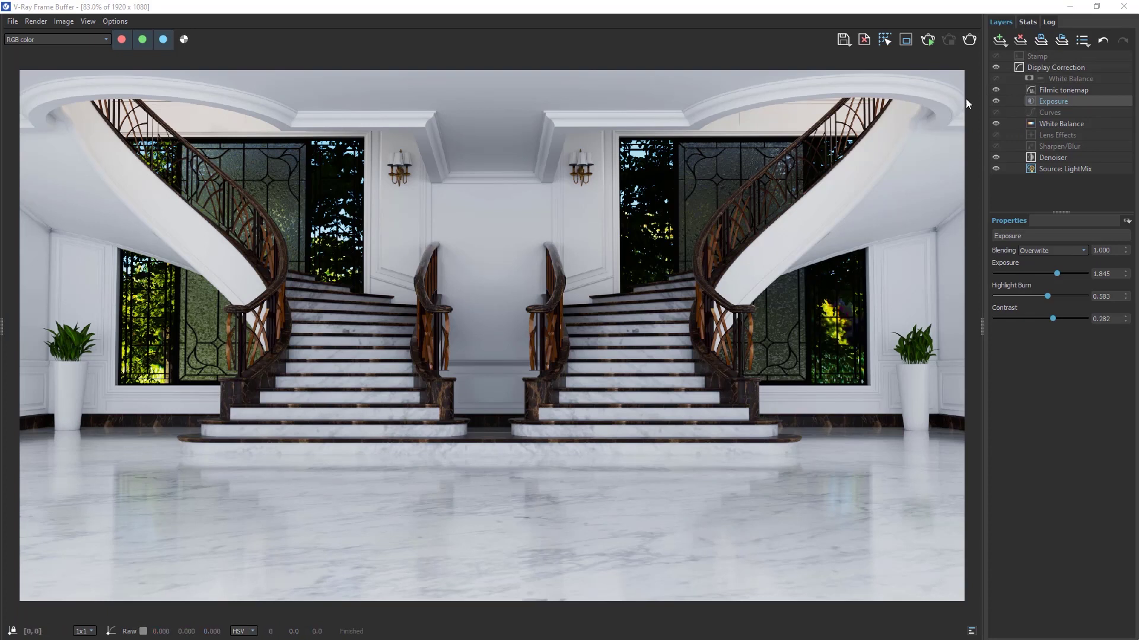
click(1087, 88)
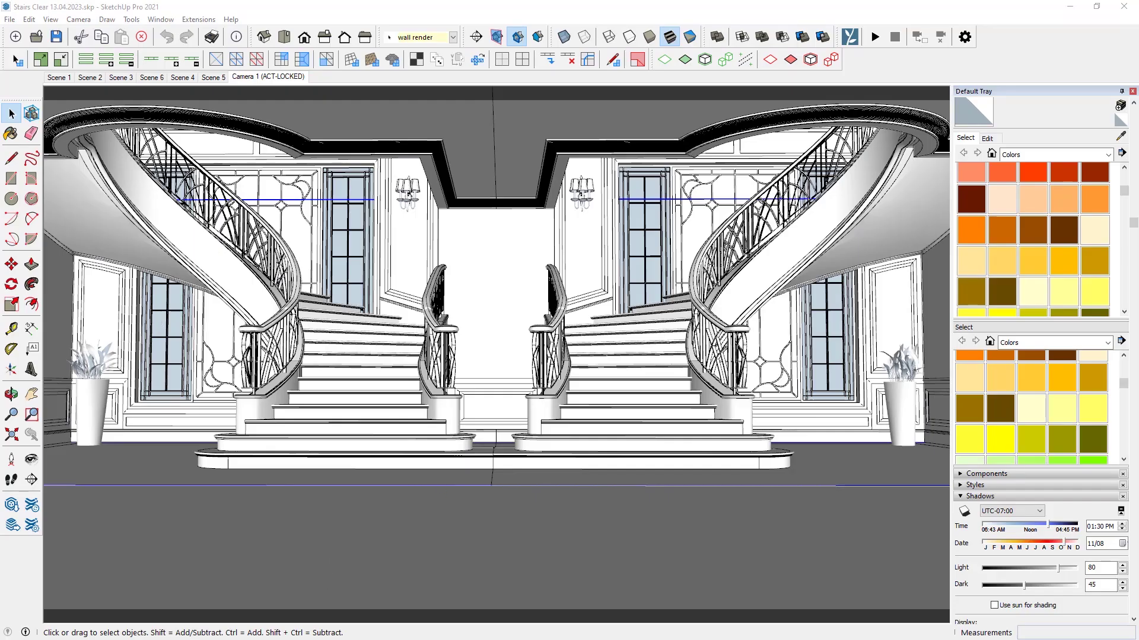
scroll(992, 545, down, 3)
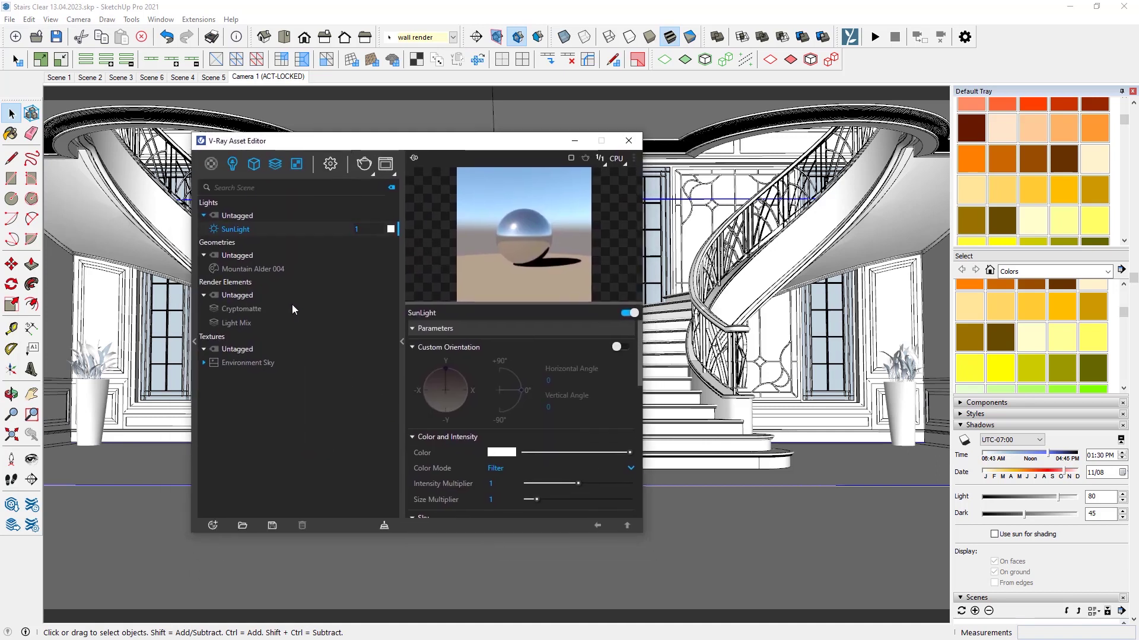
- Review the scene's geometry, render elements and lights, then examine the SunLight's color, sky, albedo and cloud parameters
click(254, 167)
click(275, 166)
click(231, 167)
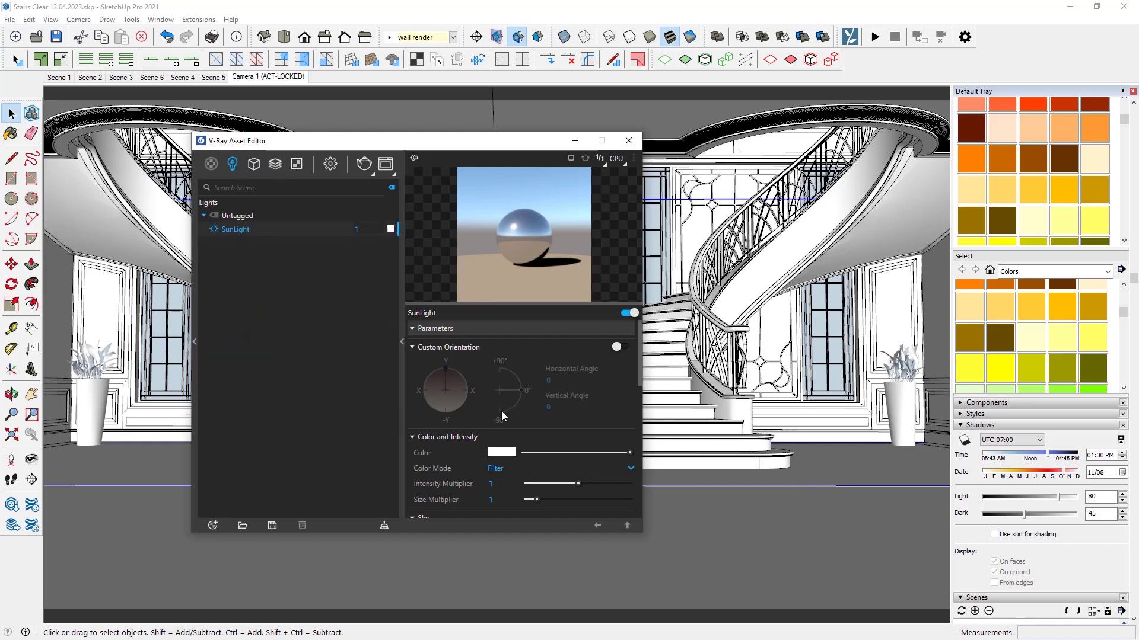
scroll(492, 415, down, 3)
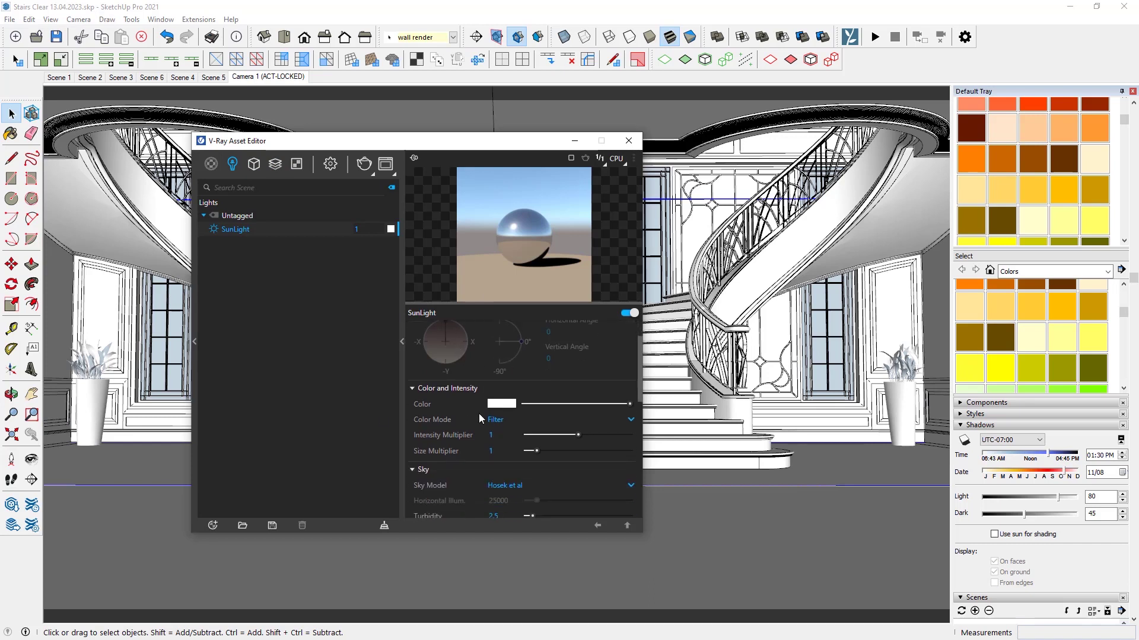
scroll(509, 380, up, 2)
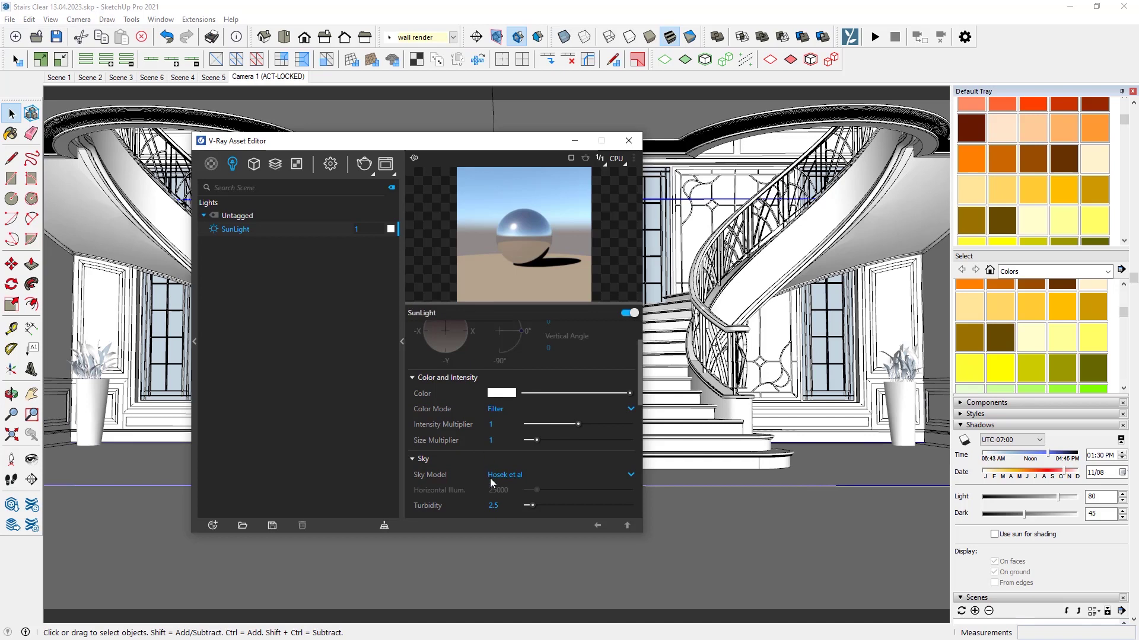
scroll(520, 435, down, 3)
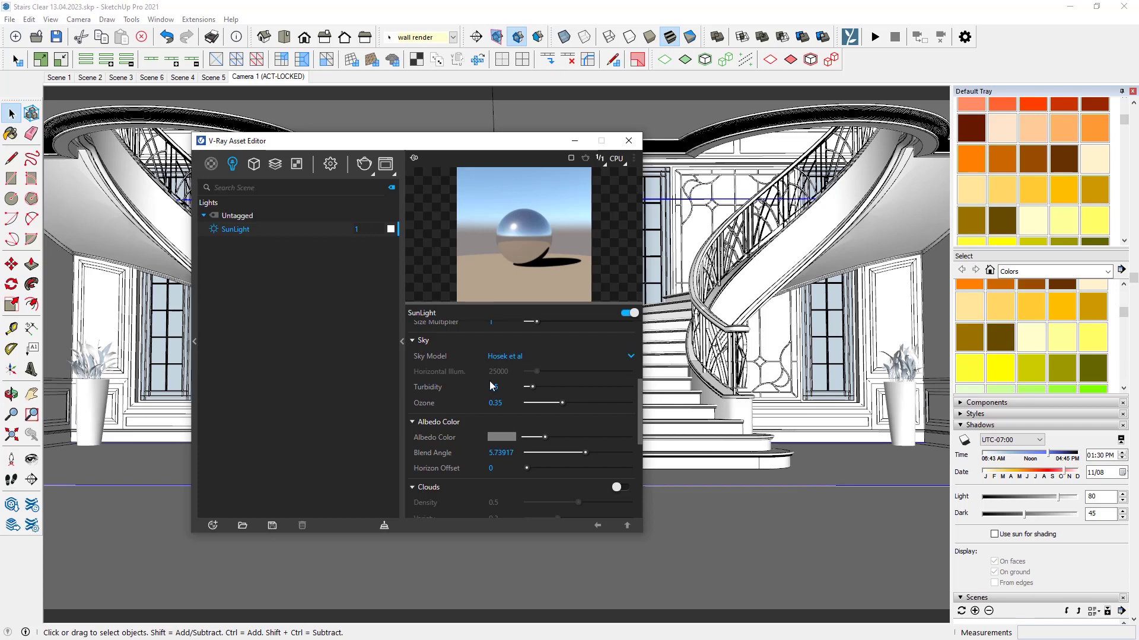
scroll(519, 440, down, 3)
scroll(529, 425, up, 4)
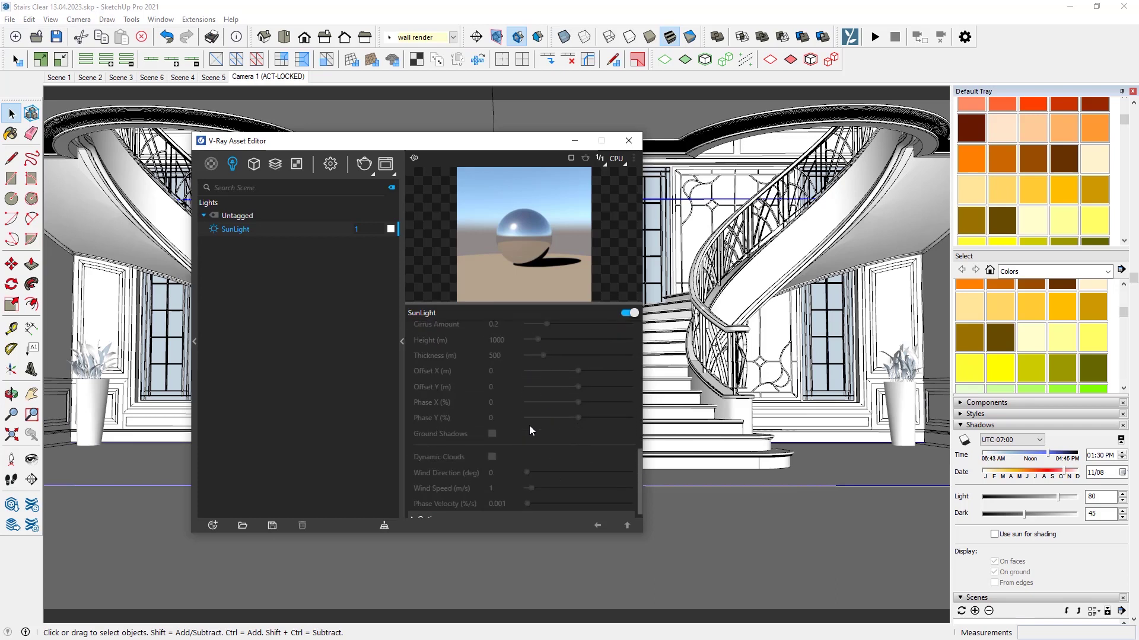
- Turn off the Denoiser in the V-Ray render settings and minimize the Asset Editor
click(330, 164)
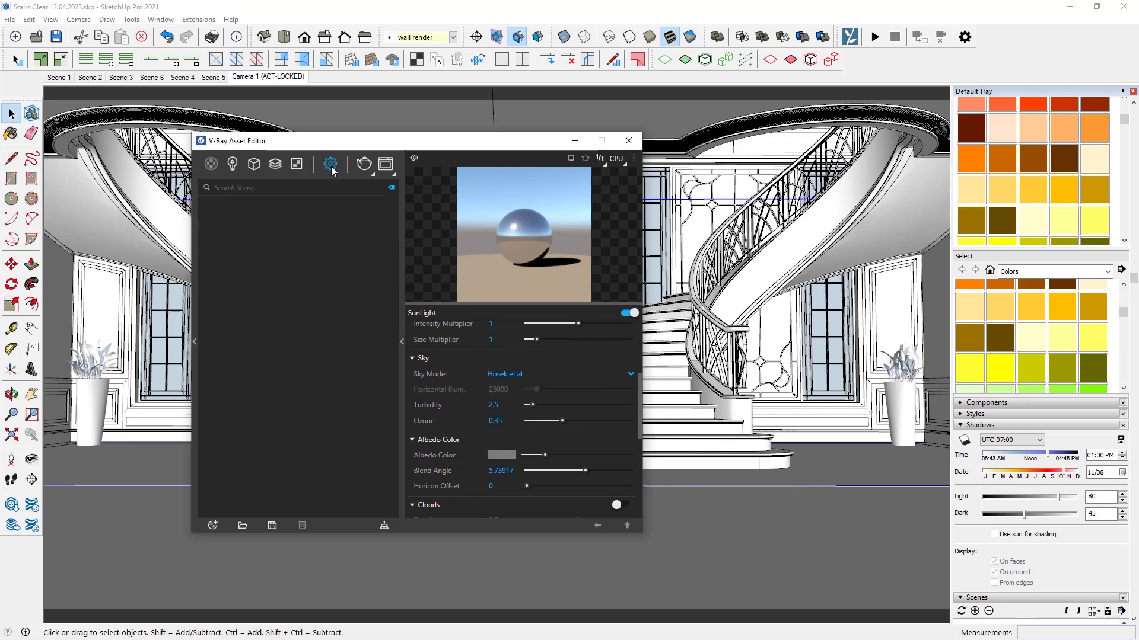
click(625, 441)
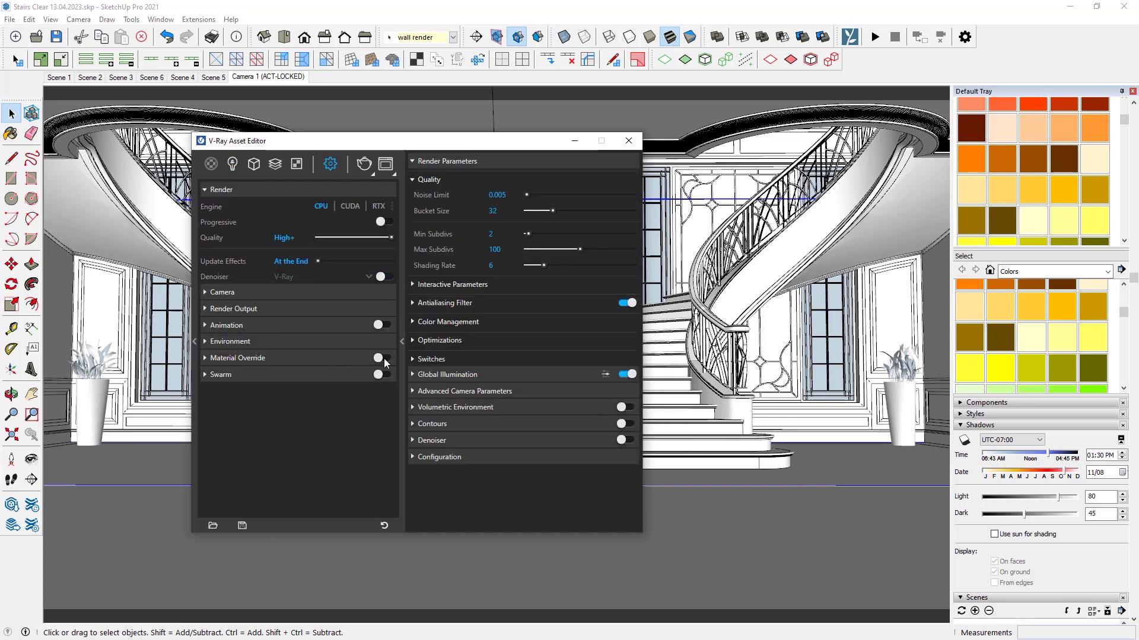
click(576, 143)
- Examine the building's exterior from outside, including the large base block in front of it and the stacked room volumes
scroll(232, 322, down, 8)
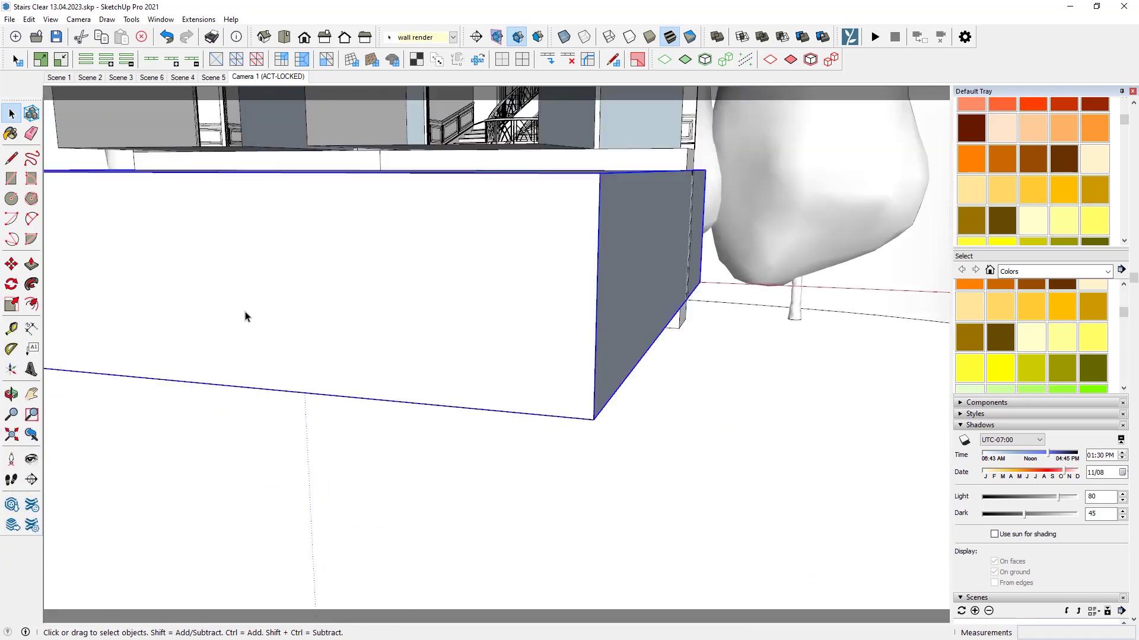
click(276, 417)
scroll(254, 254, up, 3)
middle_drag(255, 254, 265, 453)
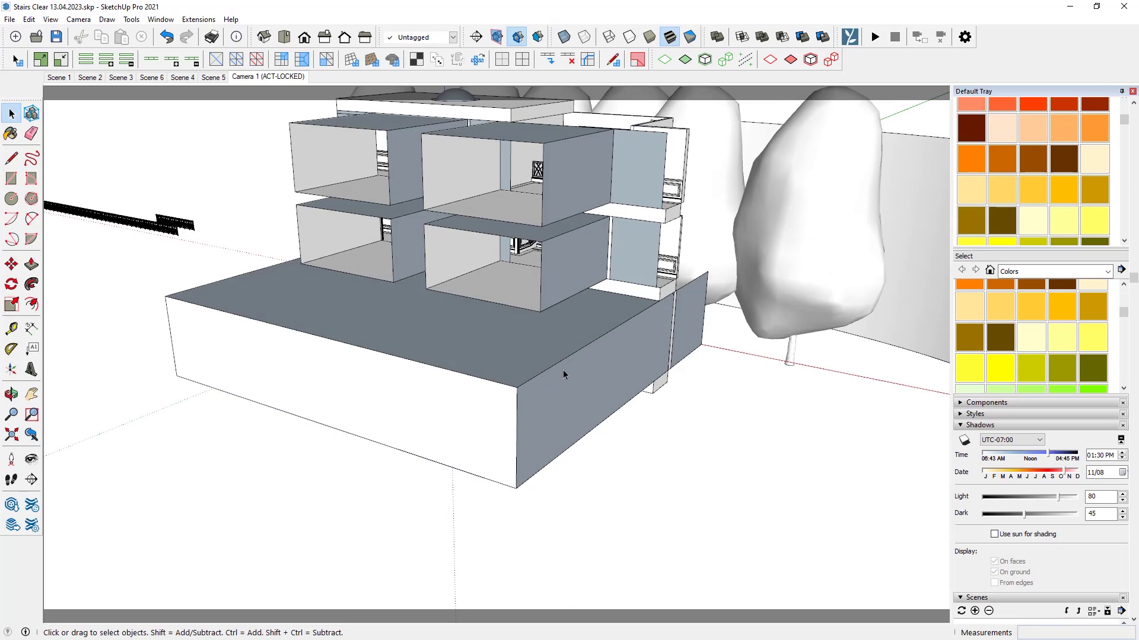
middle_drag(564, 374, 402, 382)
click(316, 363)
middle_drag(315, 363, 290, 384)
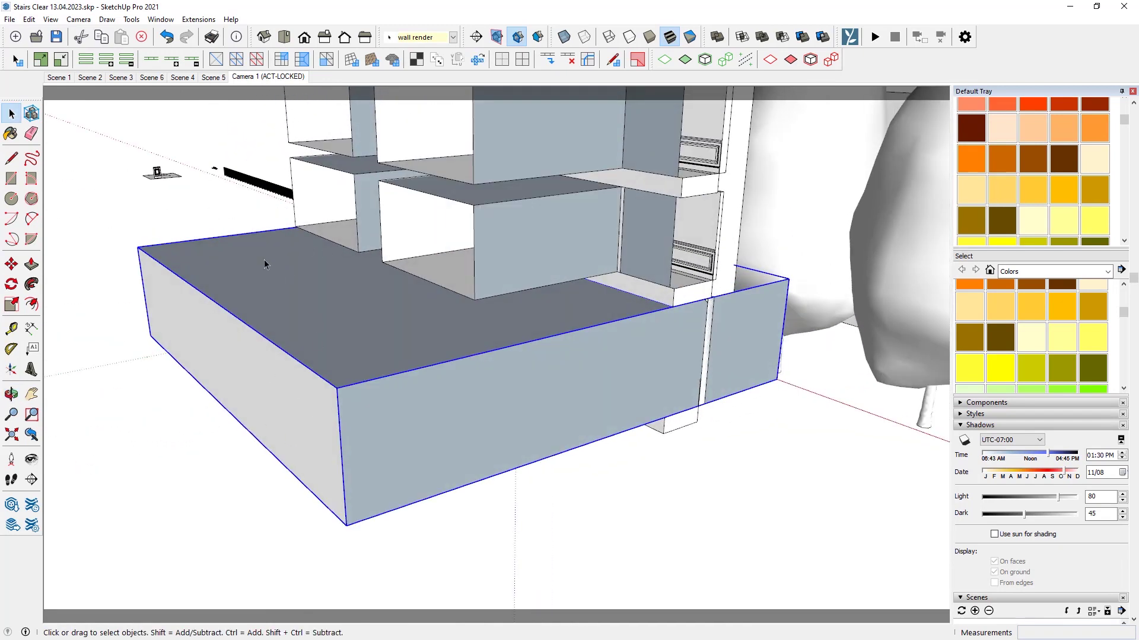
middle_drag(322, 264, 375, 386)
middle_drag(70, 421, 267, 386)
- Examine the row of trees and the curved backdrop wall behind the building, then return to the Camera 1 scene
click(616, 268)
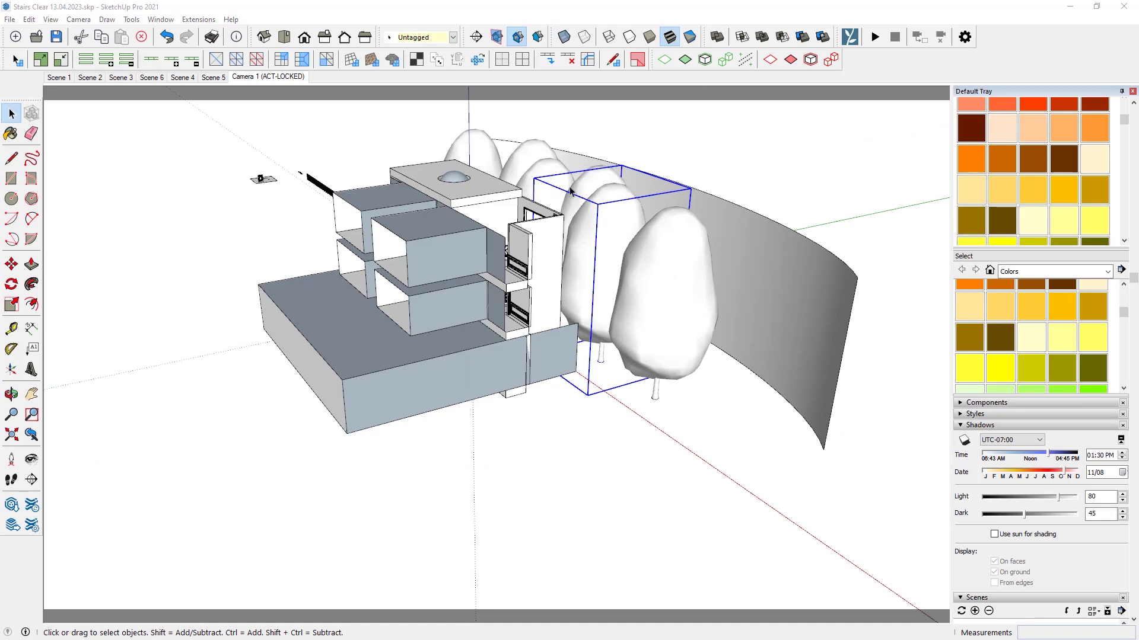
click(592, 452)
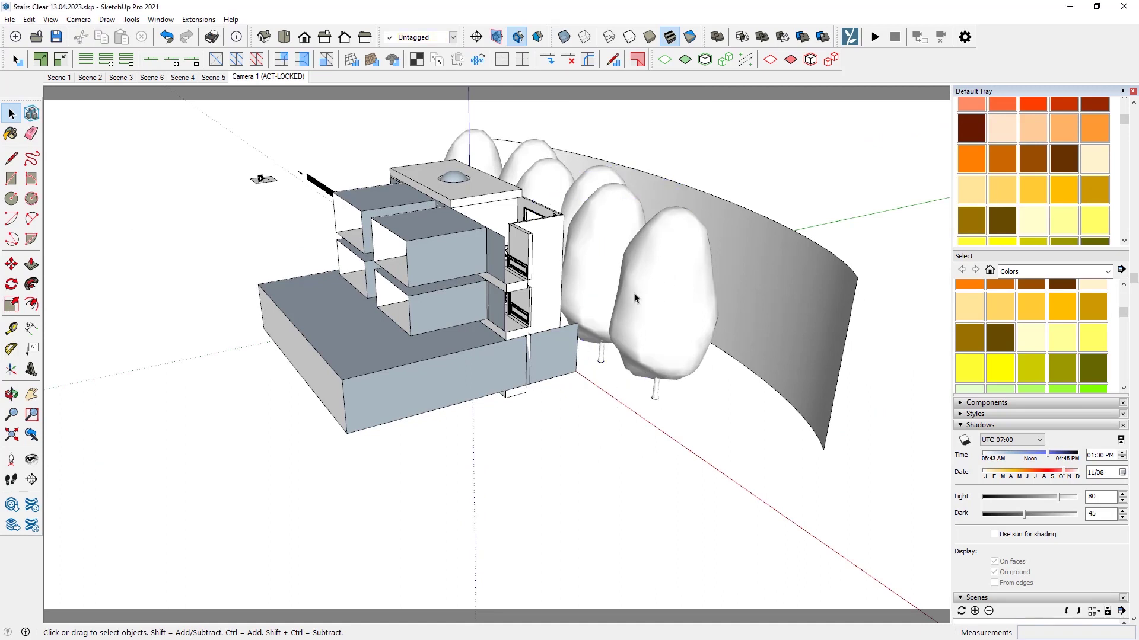
middle_drag(623, 326, 799, 356)
click(799, 360)
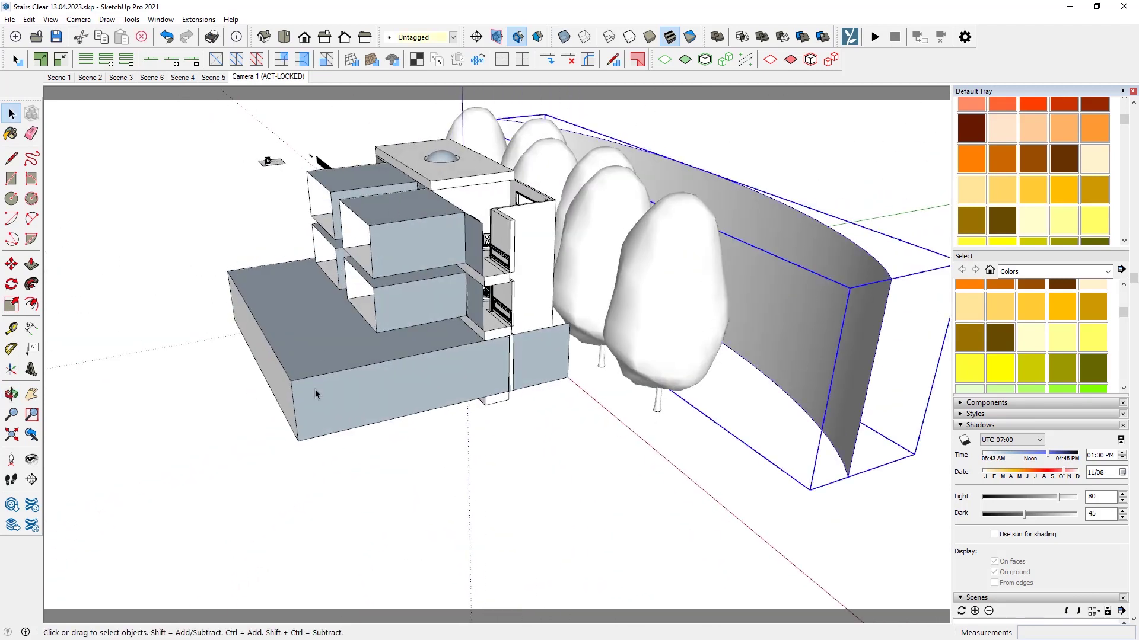
scroll(667, 331, down, 2)
scroll(667, 331, up, 3)
middle_drag(816, 357, 692, 310)
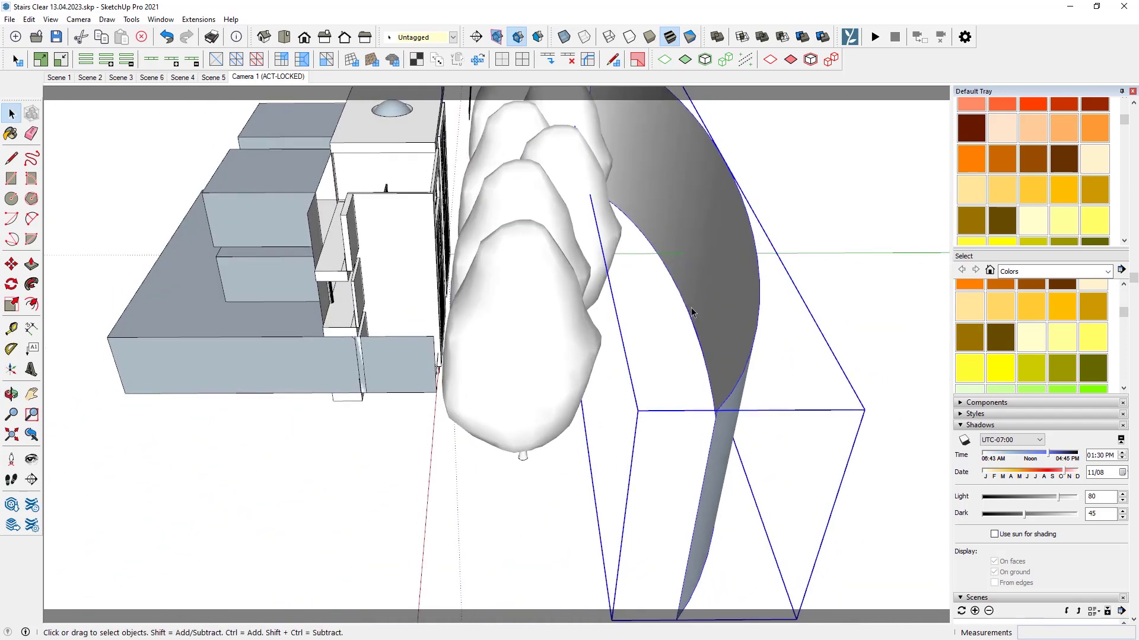
scroll(650, 274, down, 2)
middle_drag(650, 274, 743, 172)
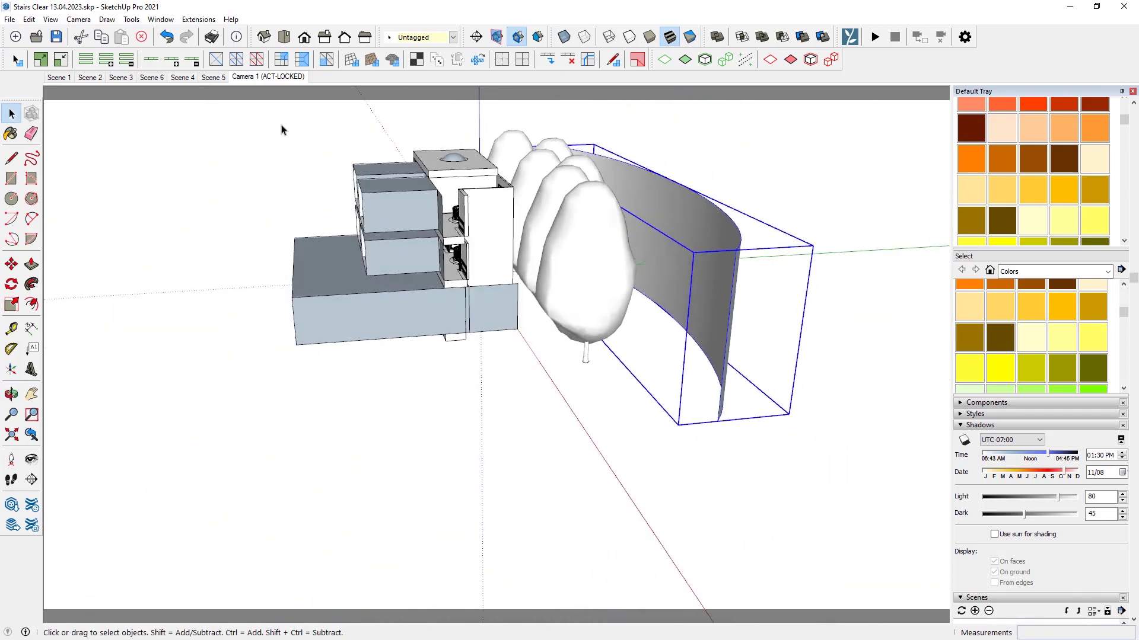
click(261, 77)
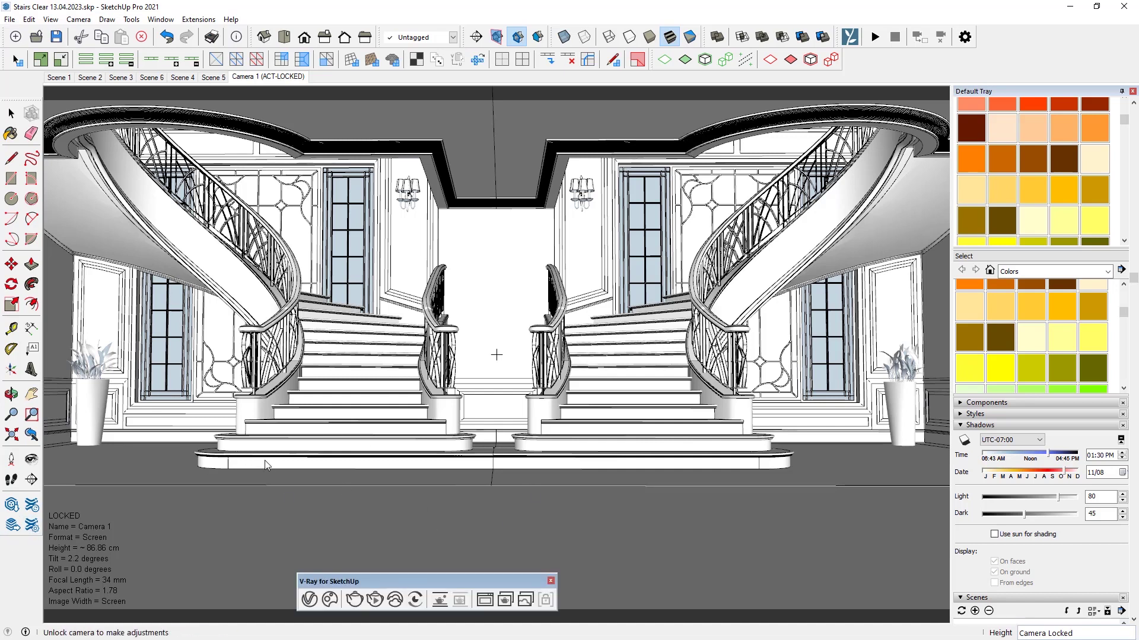
- Find the Glass Frosted C 10cm material in the Chaos Cosmos library and import it into the scene
click(331, 600)
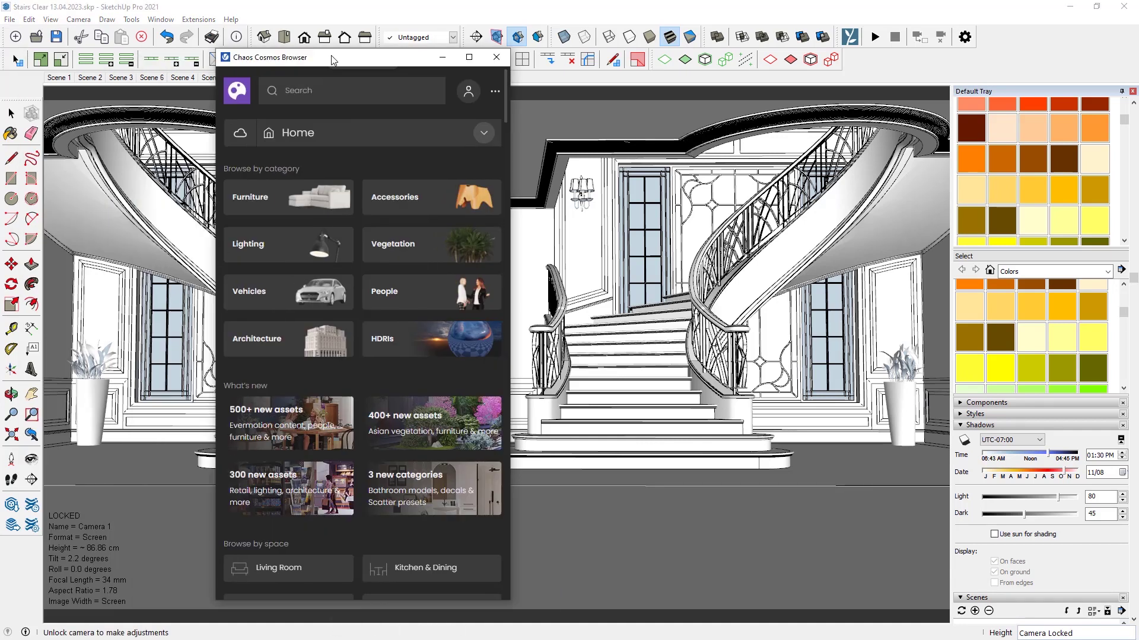
drag(330, 60, 727, 54)
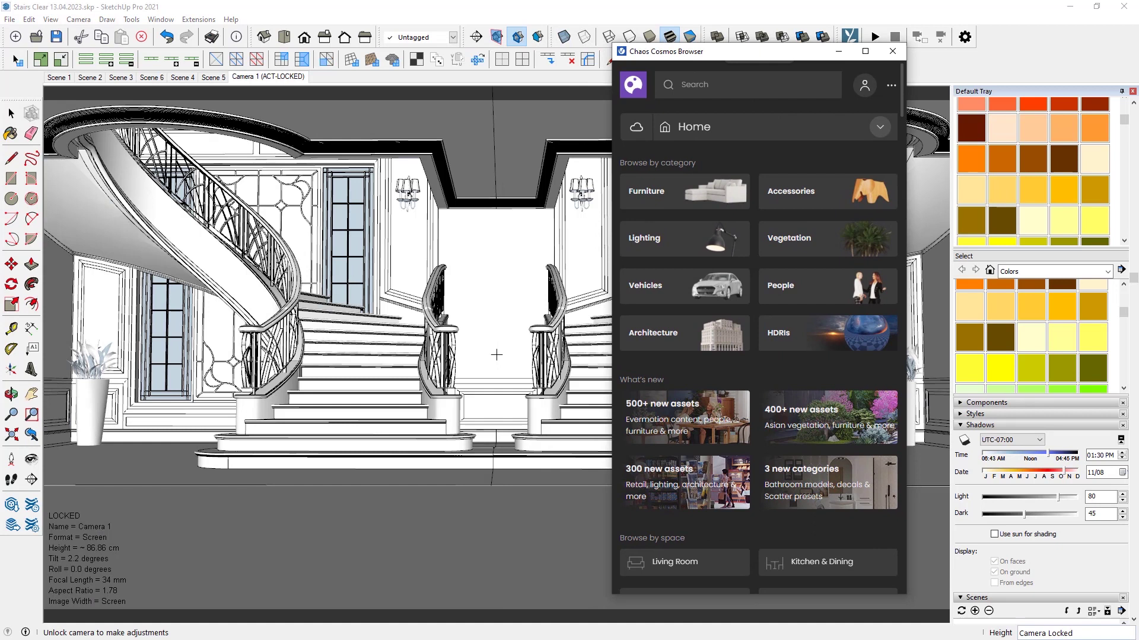
click(717, 84)
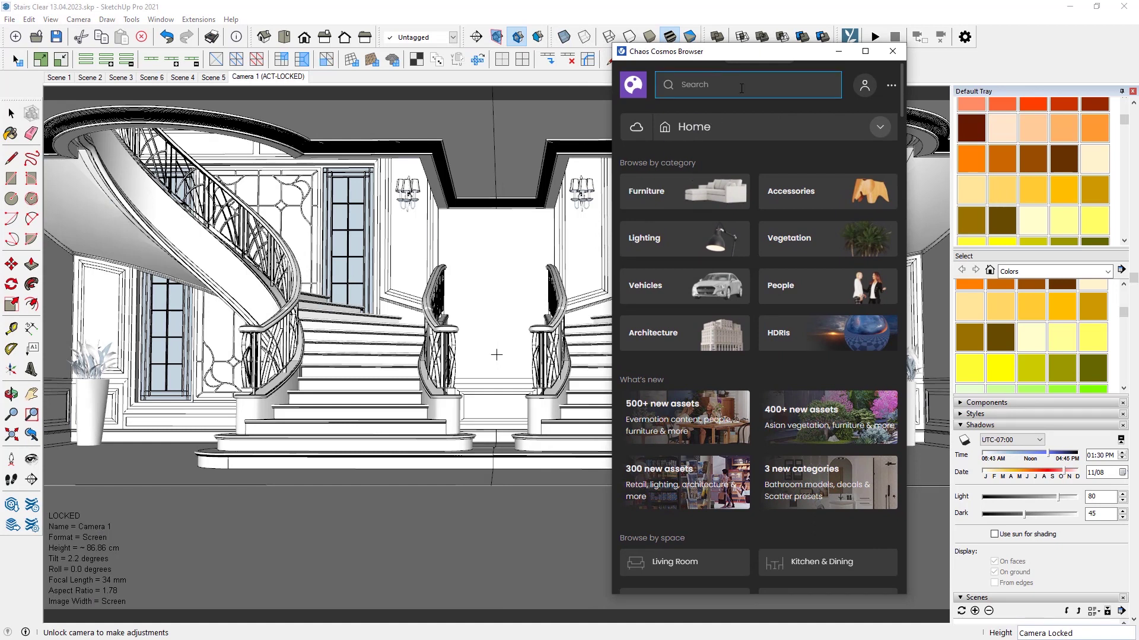
text(glo)
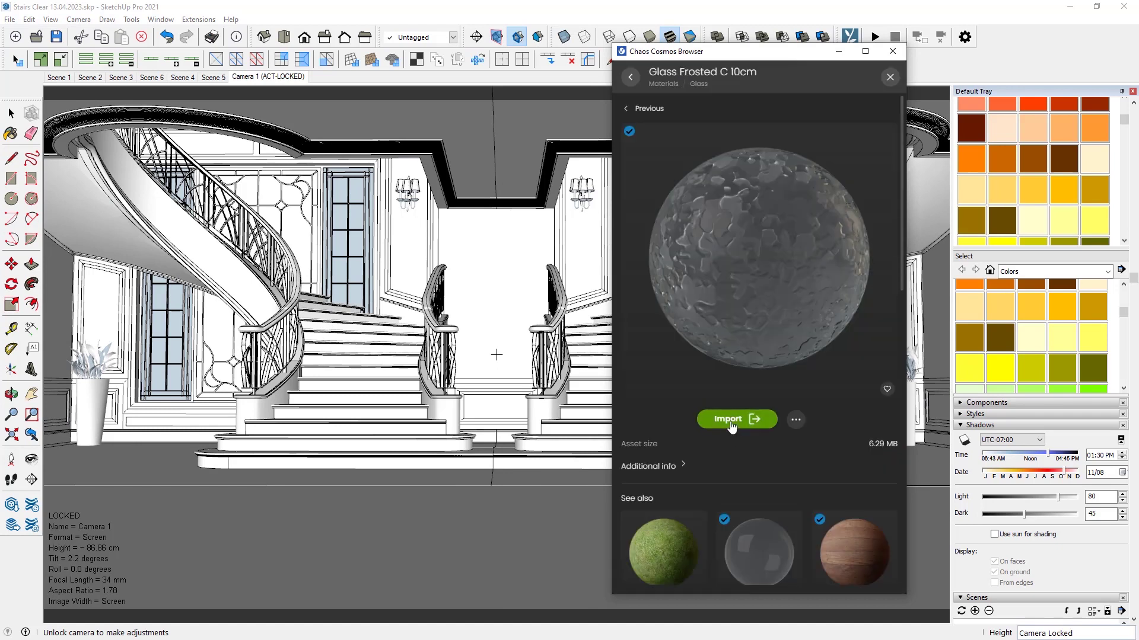
click(730, 419)
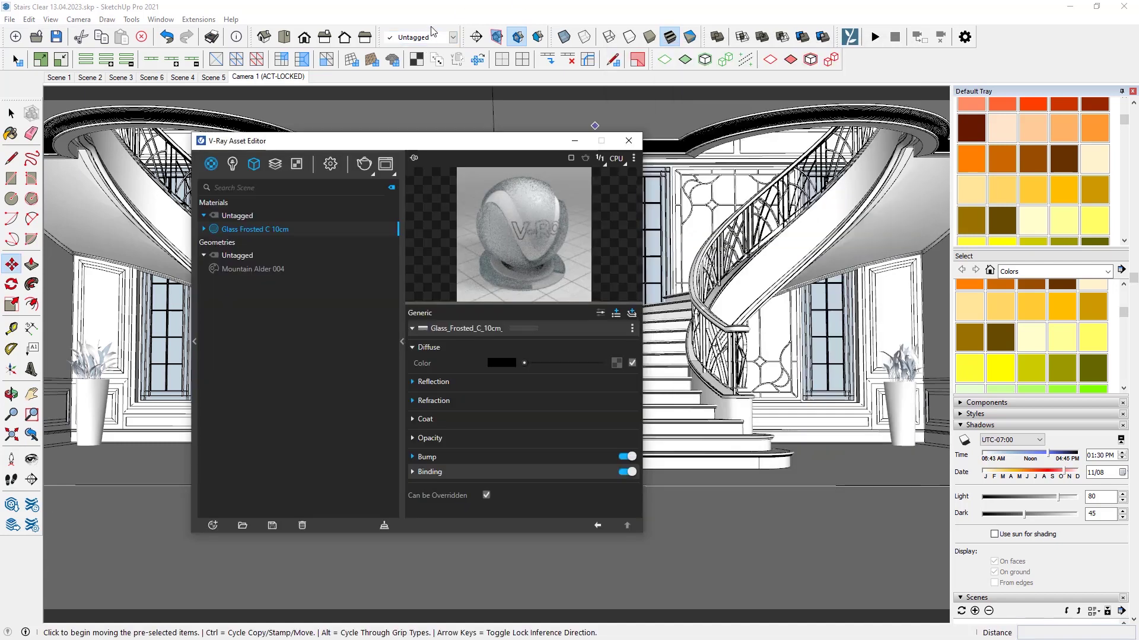
- Open the ornamental window panel beside the staircase for editing and apply the Glass Frosted C 10cm material to its glass panes
drag(368, 142, 625, 153)
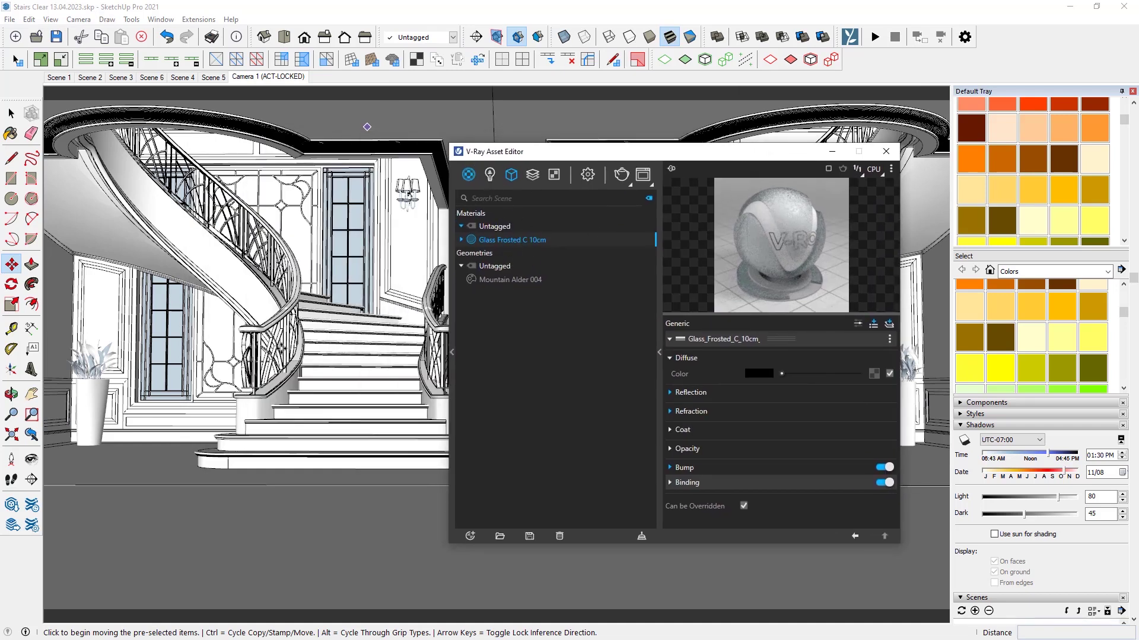
key(space)
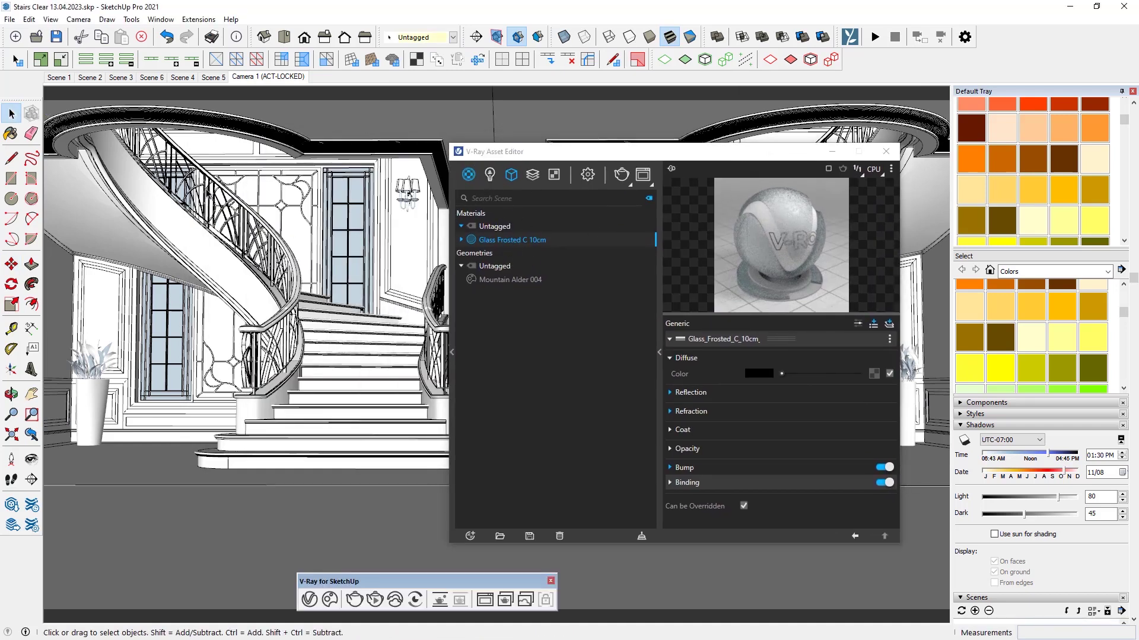
click(259, 188)
scroll(259, 188, up, 3)
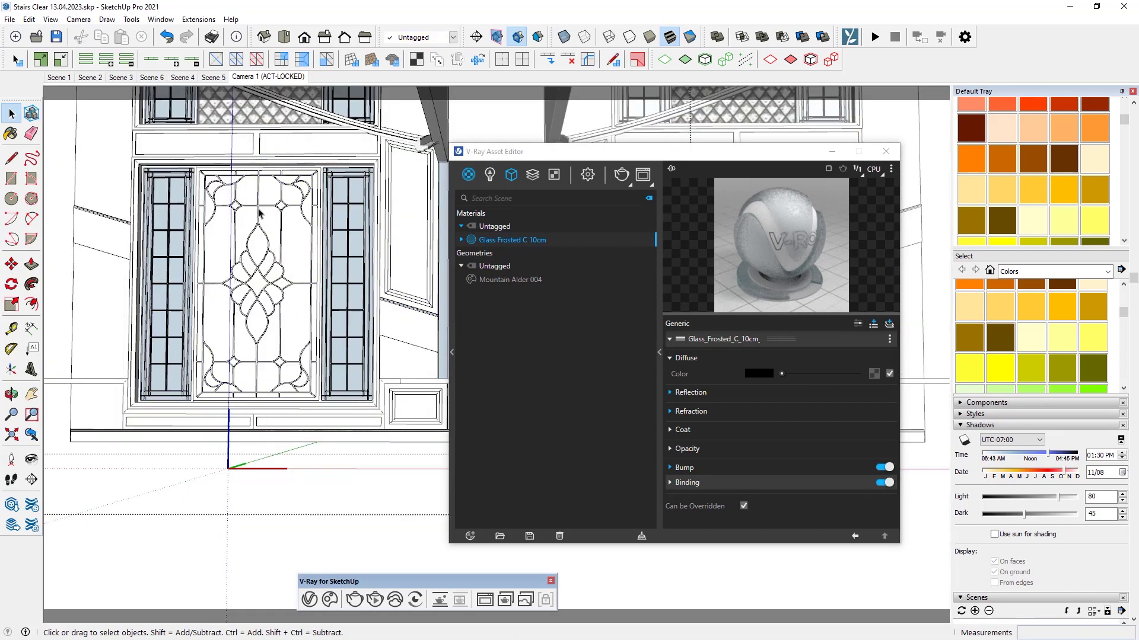
scroll(246, 230, up, 3)
click(248, 235)
scroll(246, 234, down, 4)
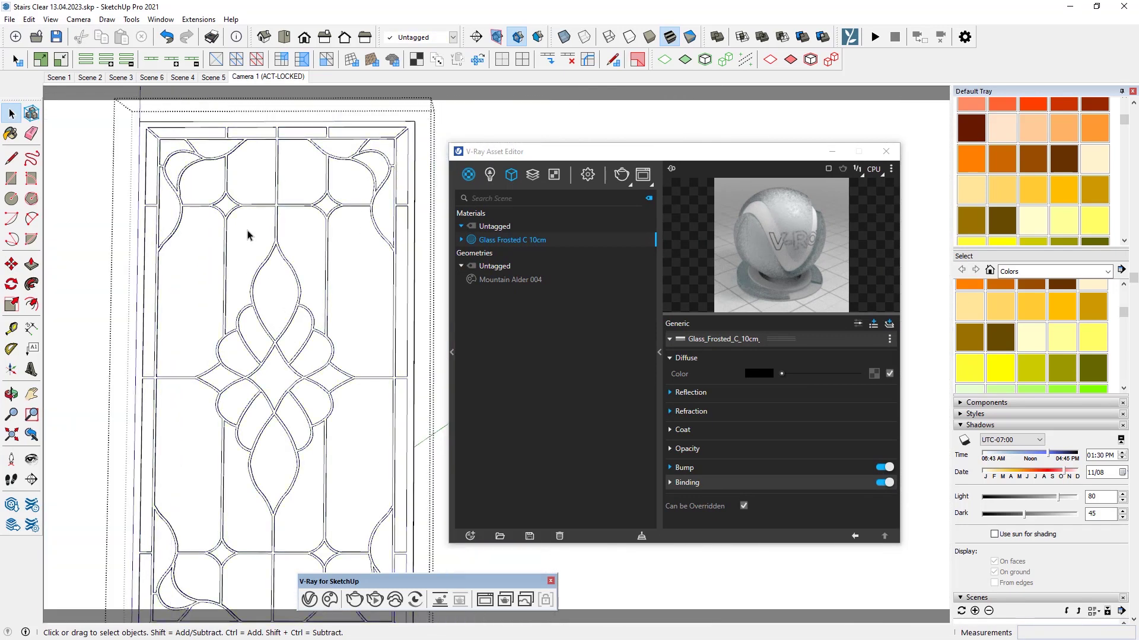
scroll(256, 419, down, 2)
mouse_move(310, 454)
middle_down()
mouse_move(363, 401)
mouse_move(376, 447)
mouse_move(371, 402)
mouse_move(316, 355)
middle_up()
scroll(304, 280, up, 2)
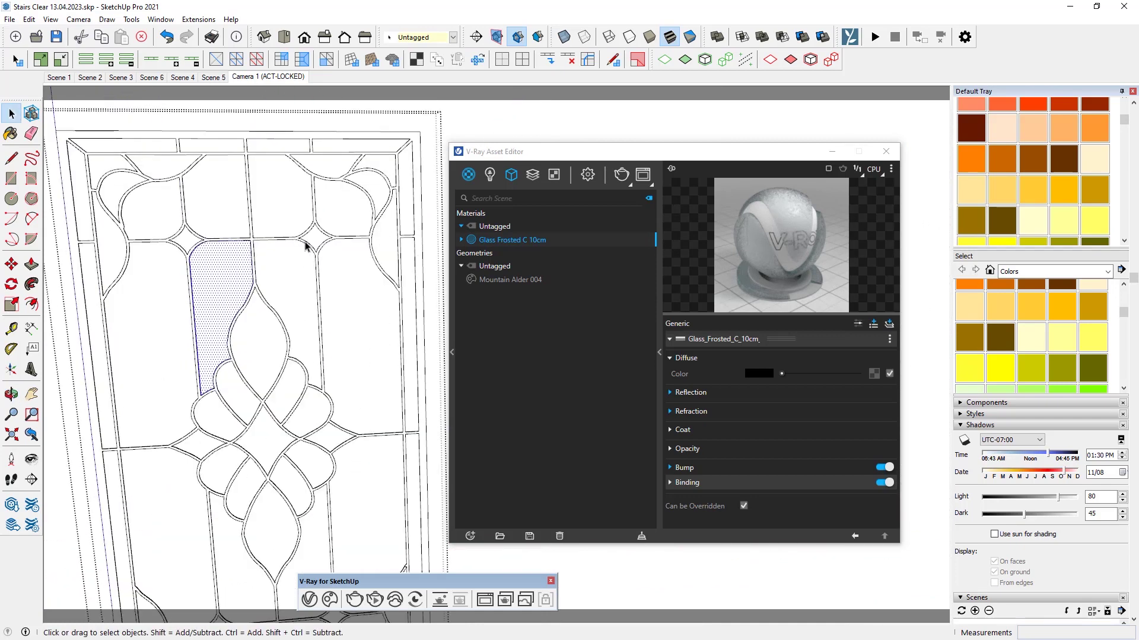
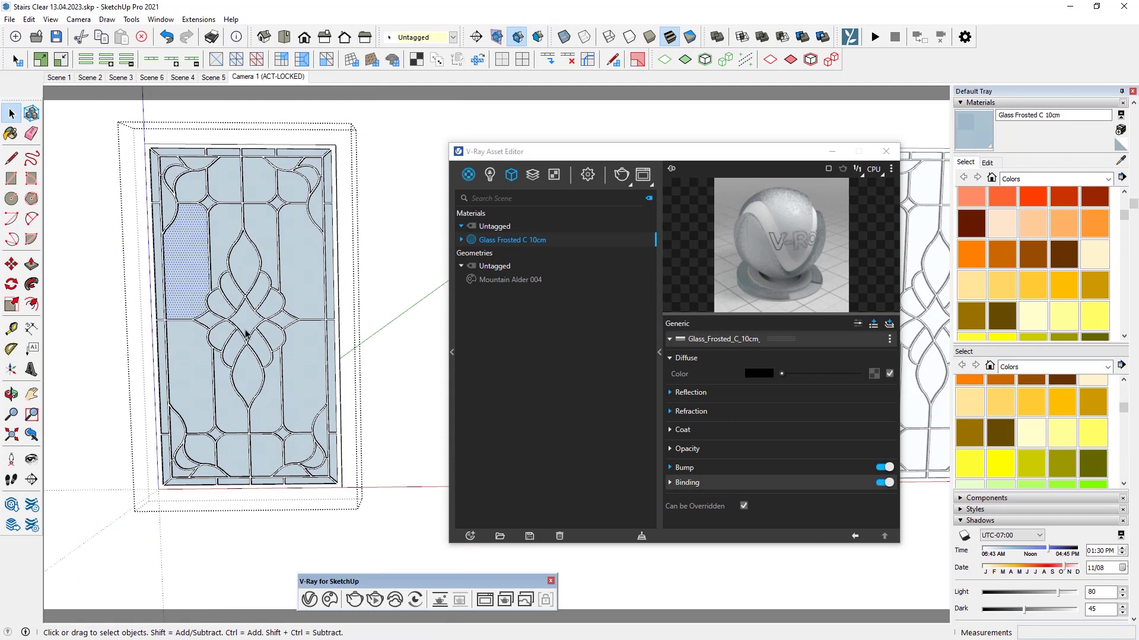
- Select all scene objects that use the Glass Frosted C 10cm material, make them a group, and check the window panel up close
scroll(177, 131, up, 3)
scroll(219, 223, down, 3)
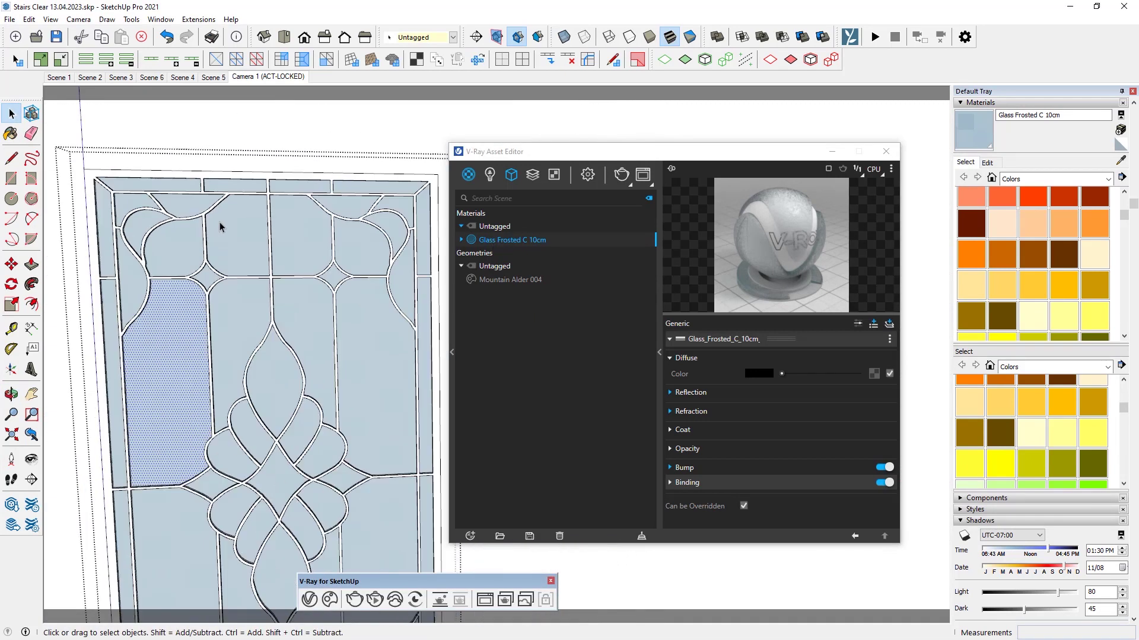
right_click(501, 244)
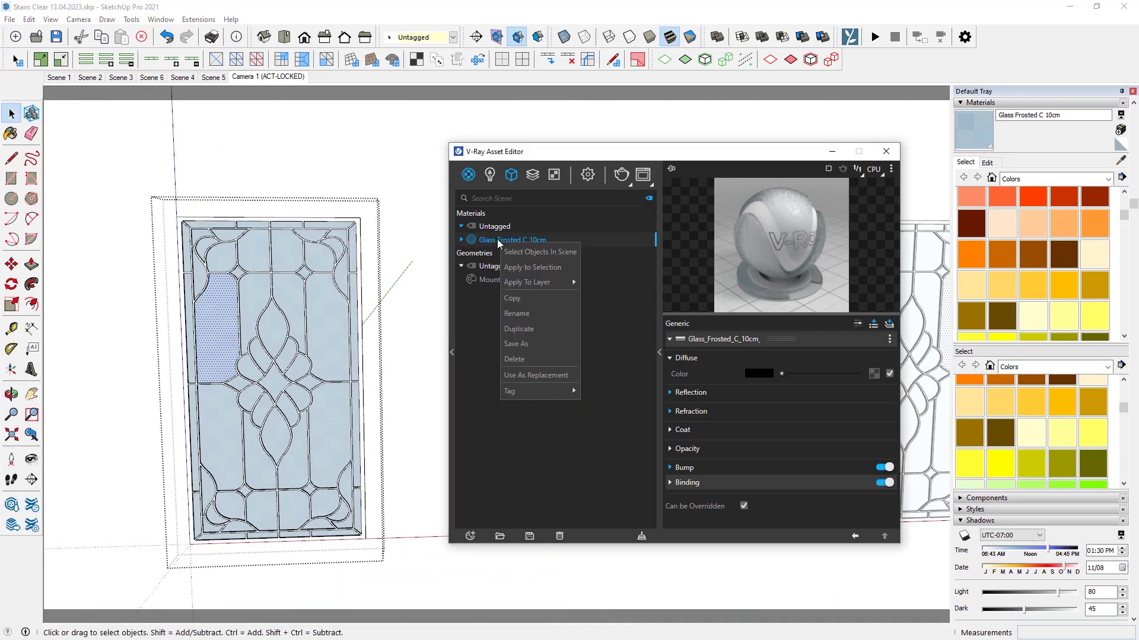
click(551, 252)
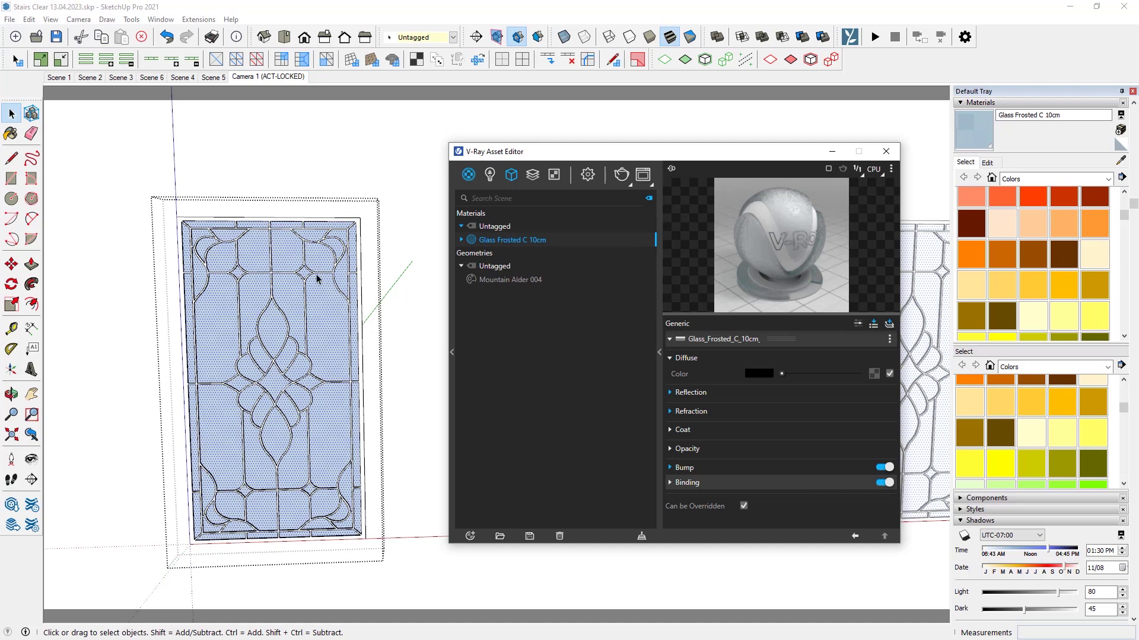
right_click(256, 248)
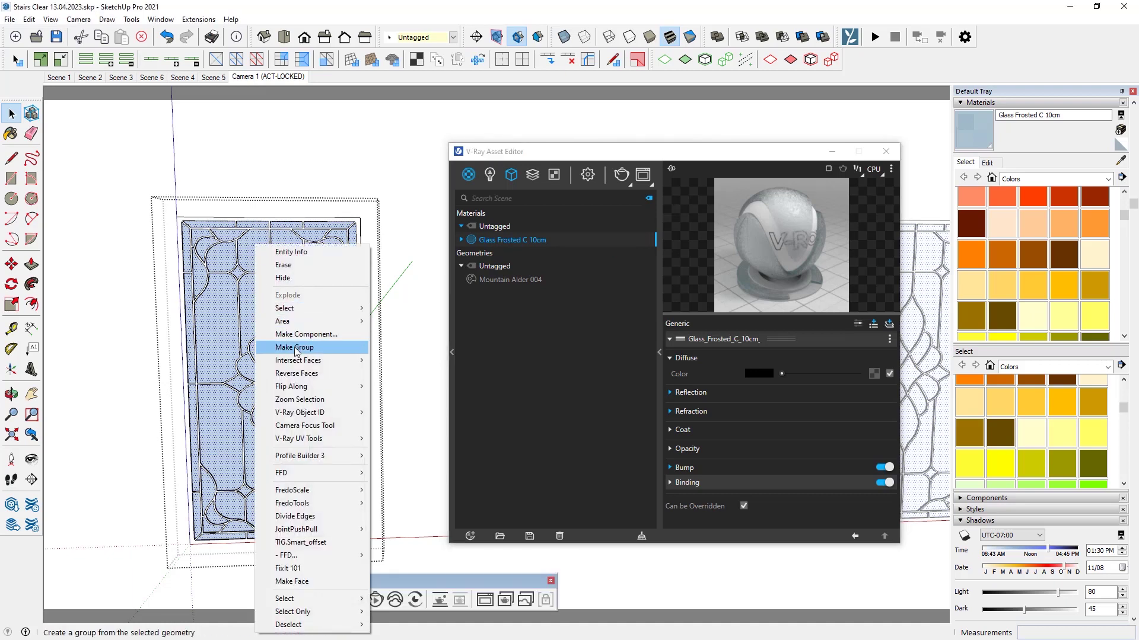
click(339, 348)
scroll(339, 348, up, 5)
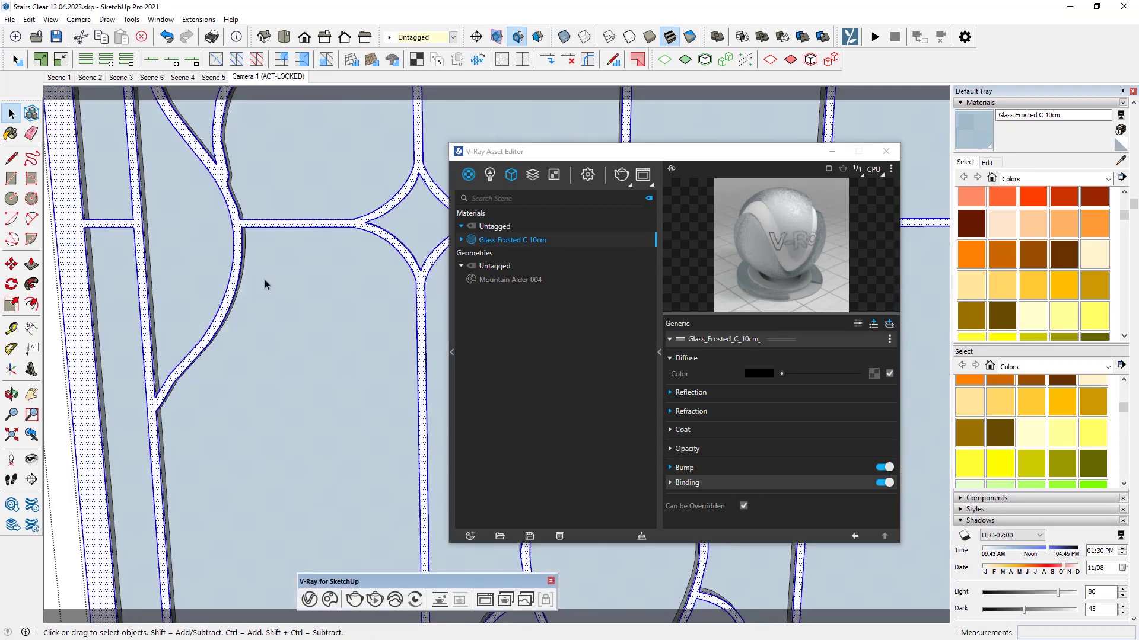
mouse_move(224, 305)
middle_down()
mouse_move(141, 326)
mouse_move(249, 229)
middle_up()
scroll(206, 338, down, 5)
middle_drag(234, 326, 196, 336)
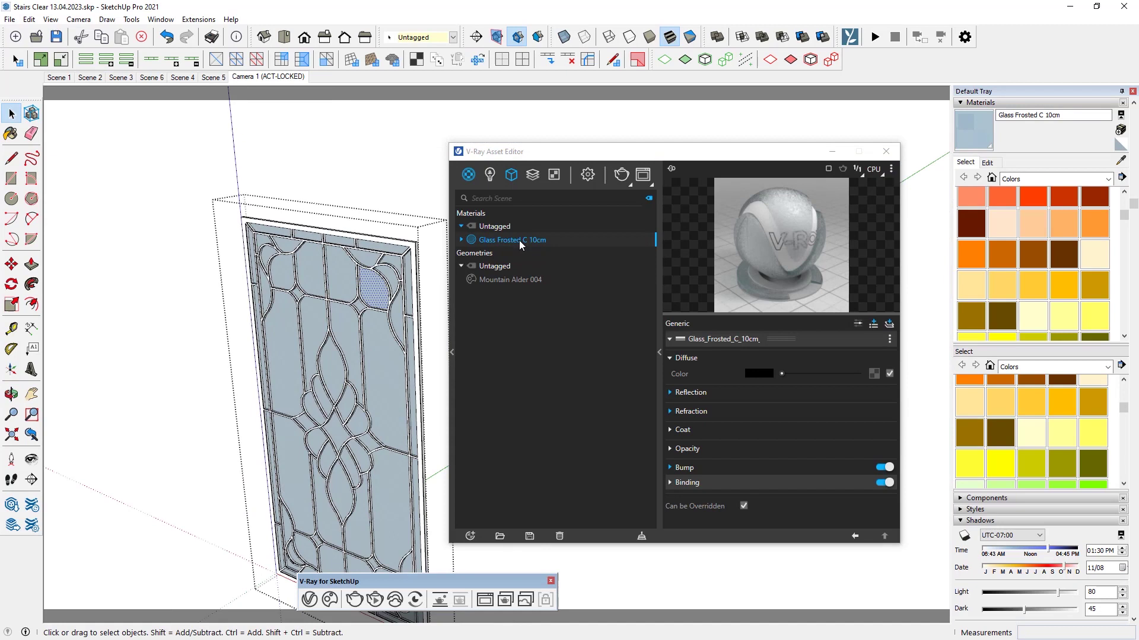
- Paint the glass panes on the other face of the ornamental window panel with Glass Frosted C 10cm
click(11, 134)
mouse_move(112, 196)
middle_down()
mouse_move(100, 270)
mouse_move(97, 223)
middle_up()
click(235, 146)
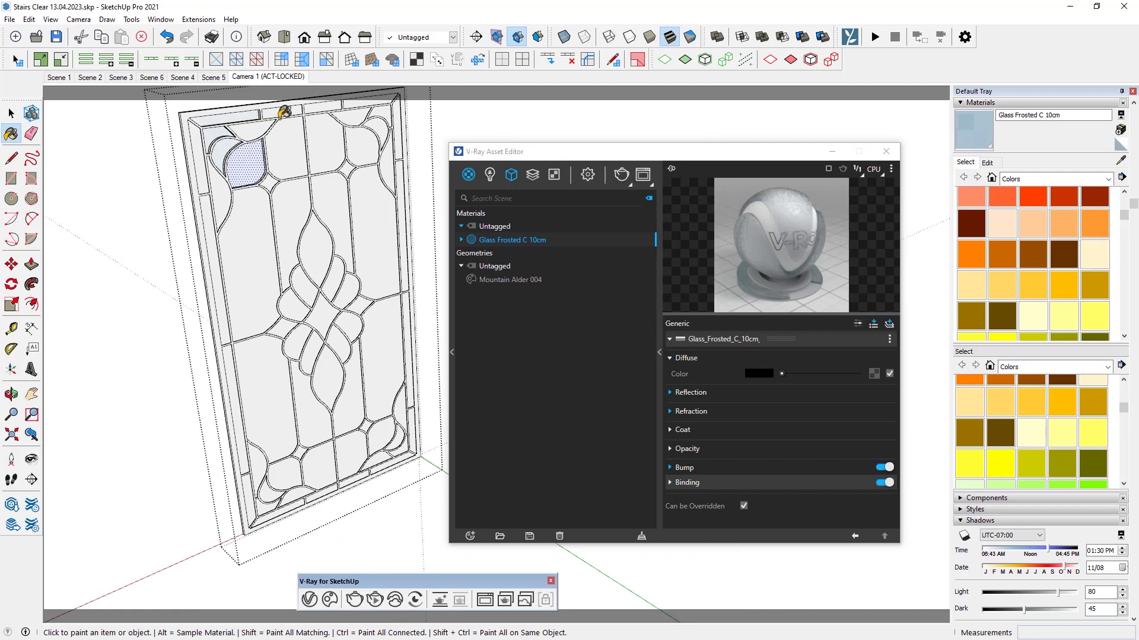
scroll(226, 300, up, 3)
shift+click(326, 275)
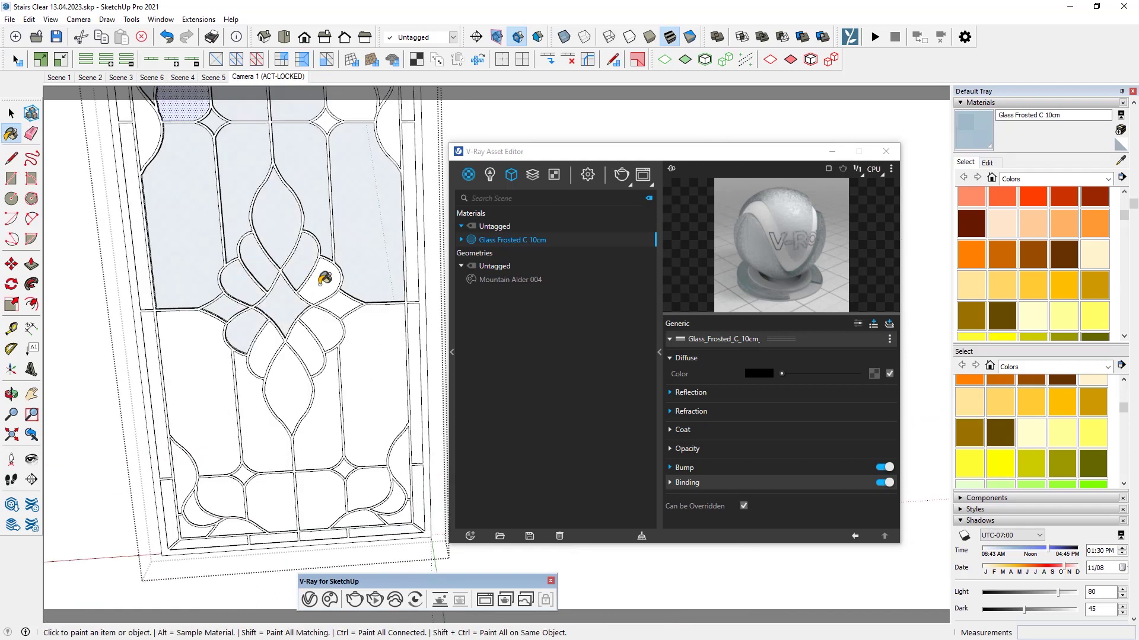
scroll(279, 475, up, 3)
scroll(376, 501, down, 3)
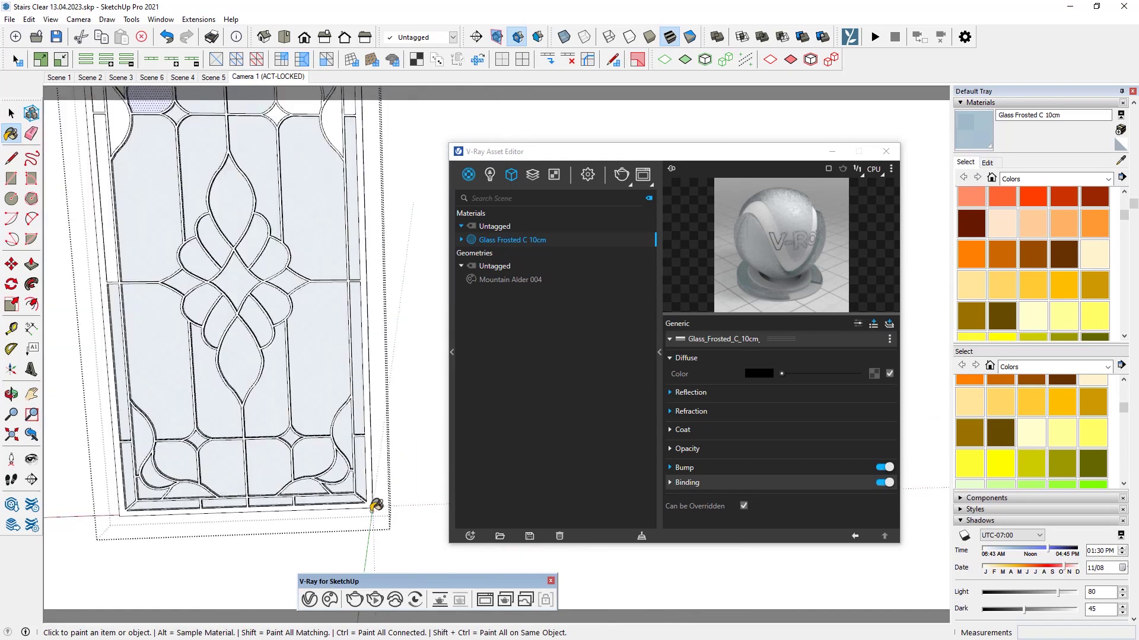
scroll(145, 214, up, 5)
scroll(292, 237, down, 5)
- Select all the panes of the ornamental panel that carry the Glass Frosted C 10cm material
key(space)
scroll(436, 322, up, 4)
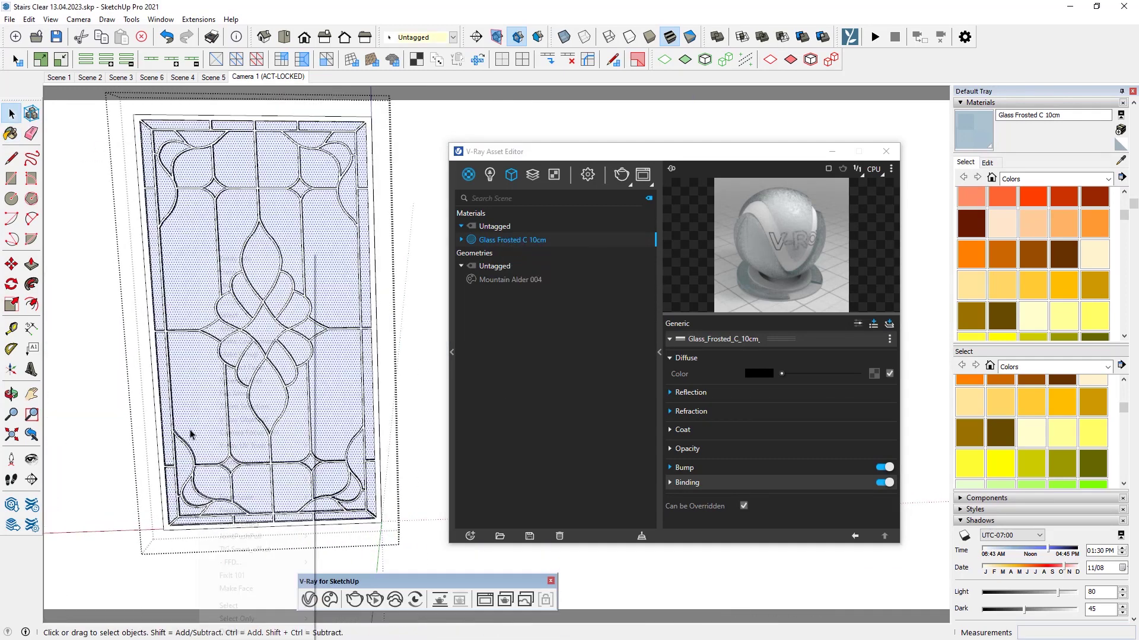
scroll(107, 190, up, 3)
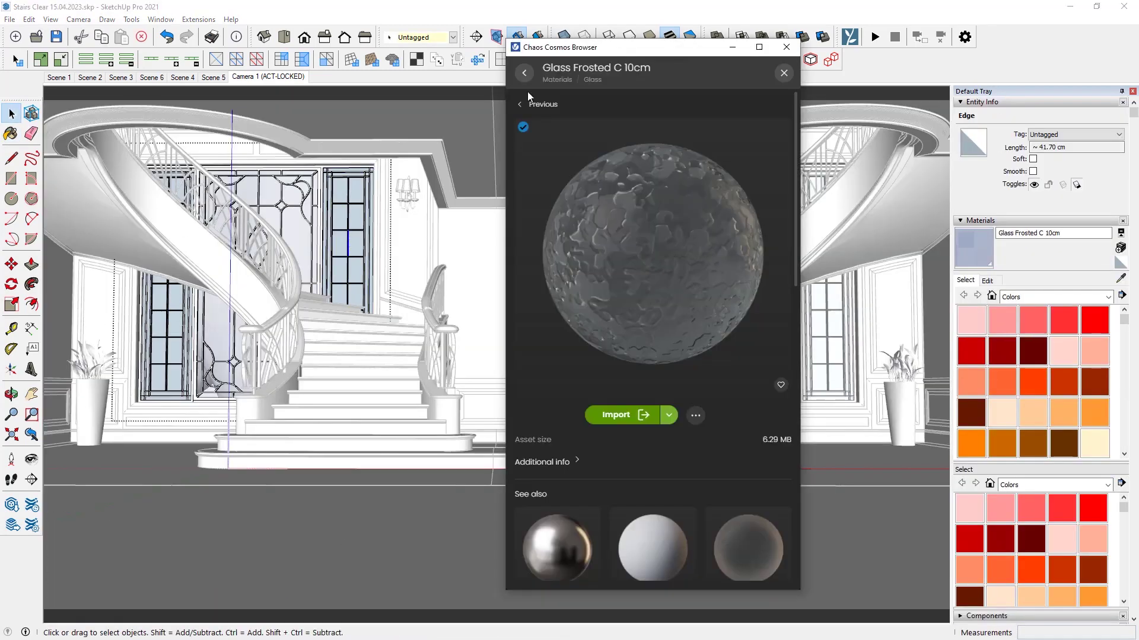
- Search the Cosmos library for "glass smoke" and apply the Glass Window Turquoise Blue material to the narrow side window panels
click(528, 103)
text(glass smoke)
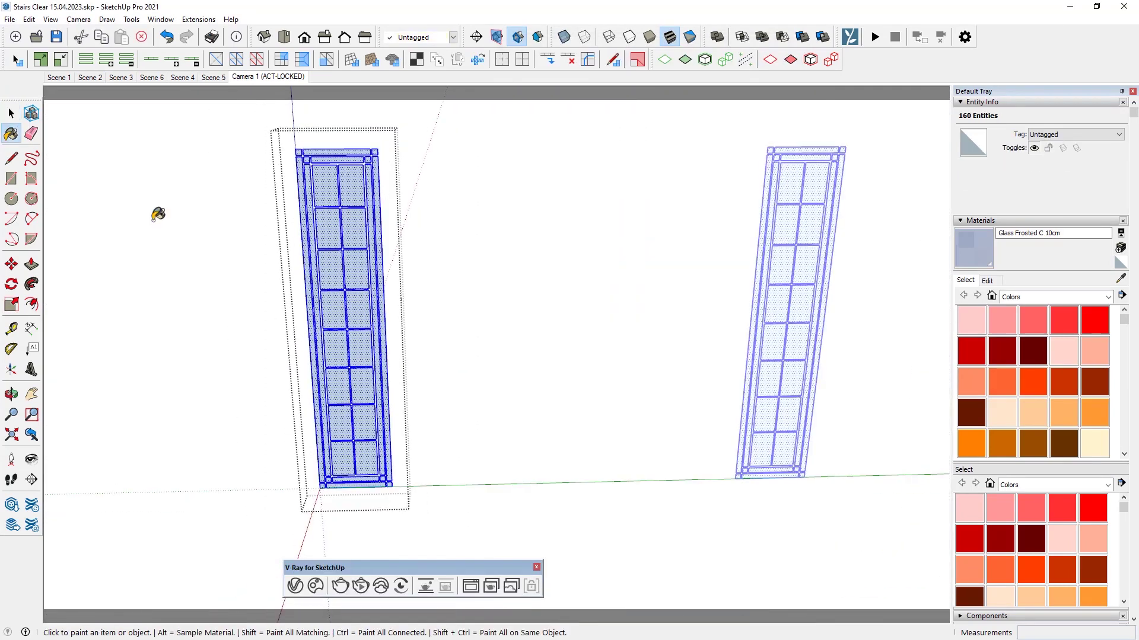
right_click(948, 254)
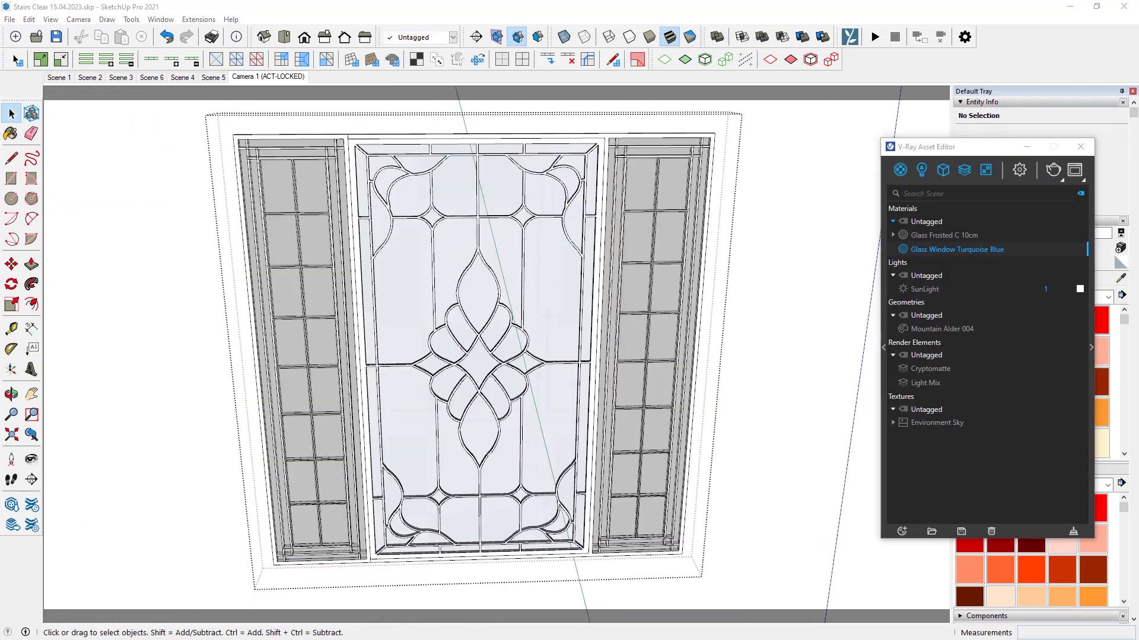
- Examine the reflection, refraction and coat settings of Glass Frosted C 10cm, plus its viewport color and opacity
click(948, 236)
drag(938, 147, 464, 126)
click(617, 327)
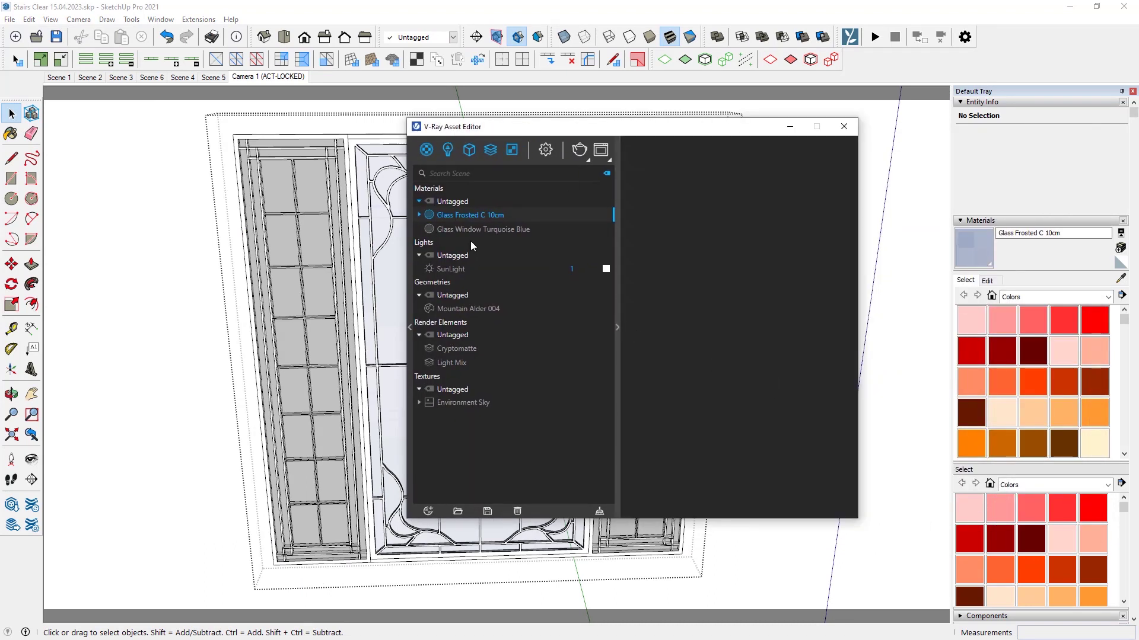
click(478, 215)
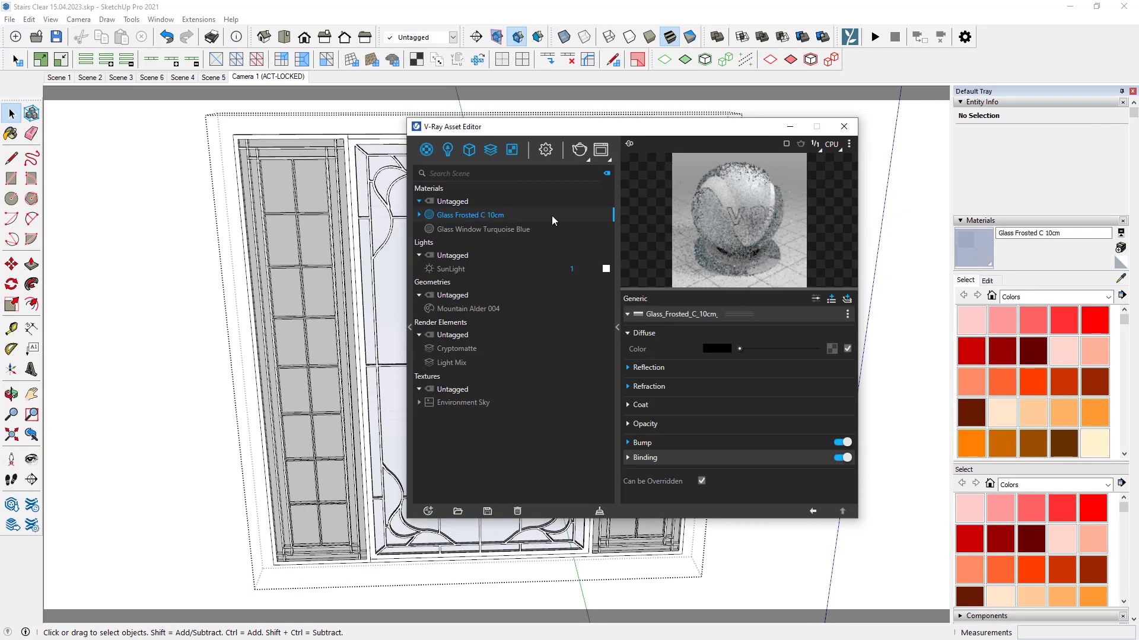
click(628, 367)
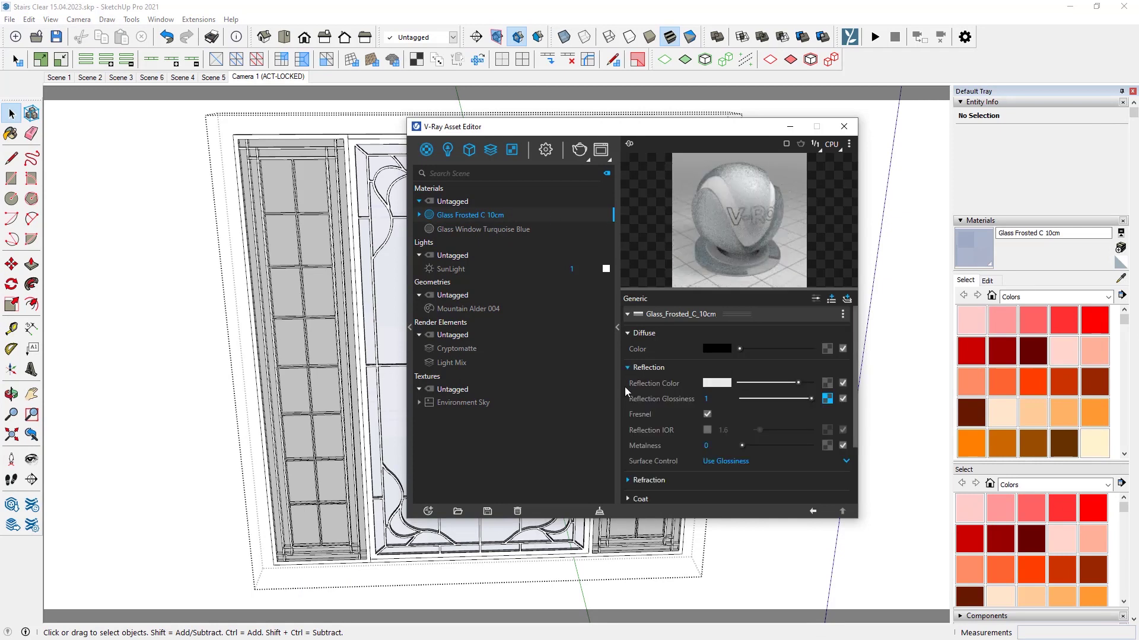
click(649, 480)
scroll(711, 444, down, 5)
scroll(712, 445, up, 2)
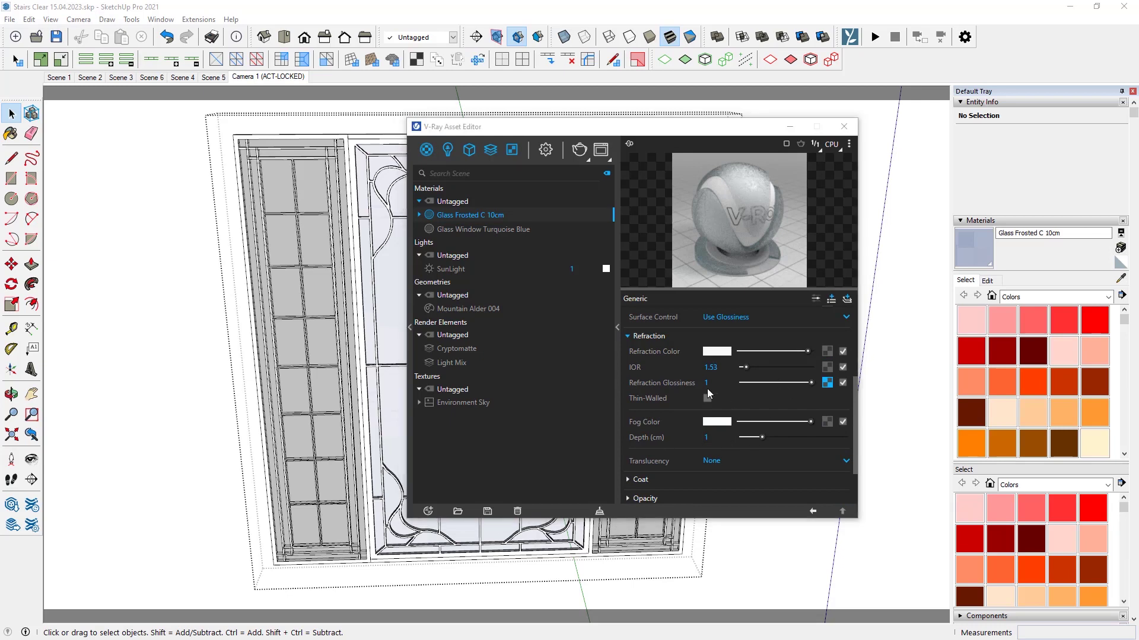
click(640, 480)
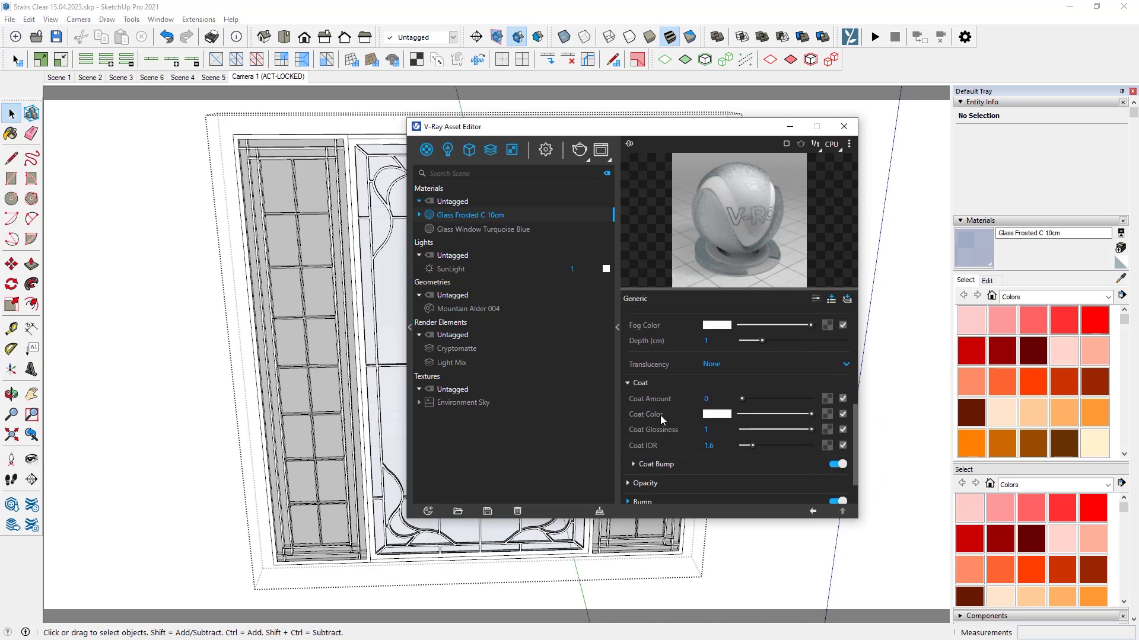
scroll(660, 415, down, 1)
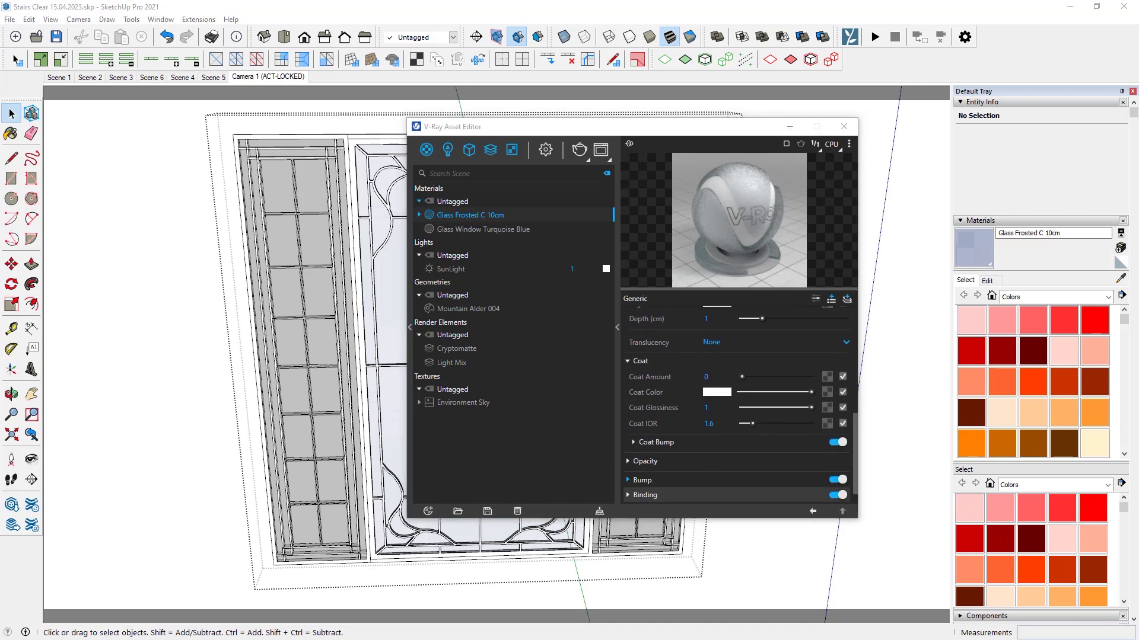
click(987, 280)
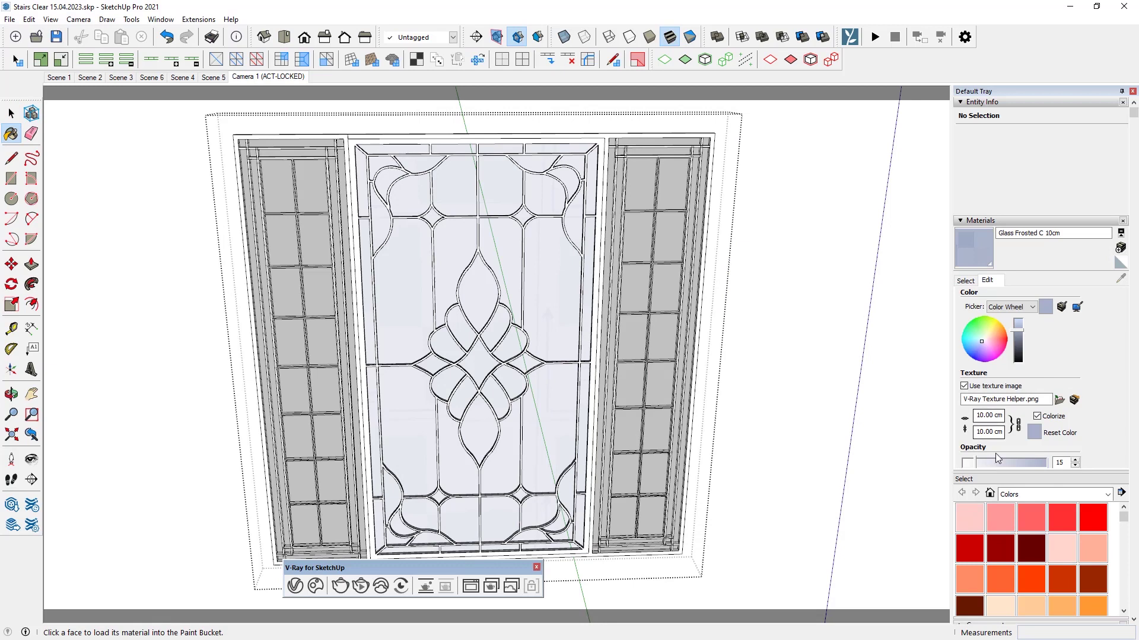
click(11, 113)
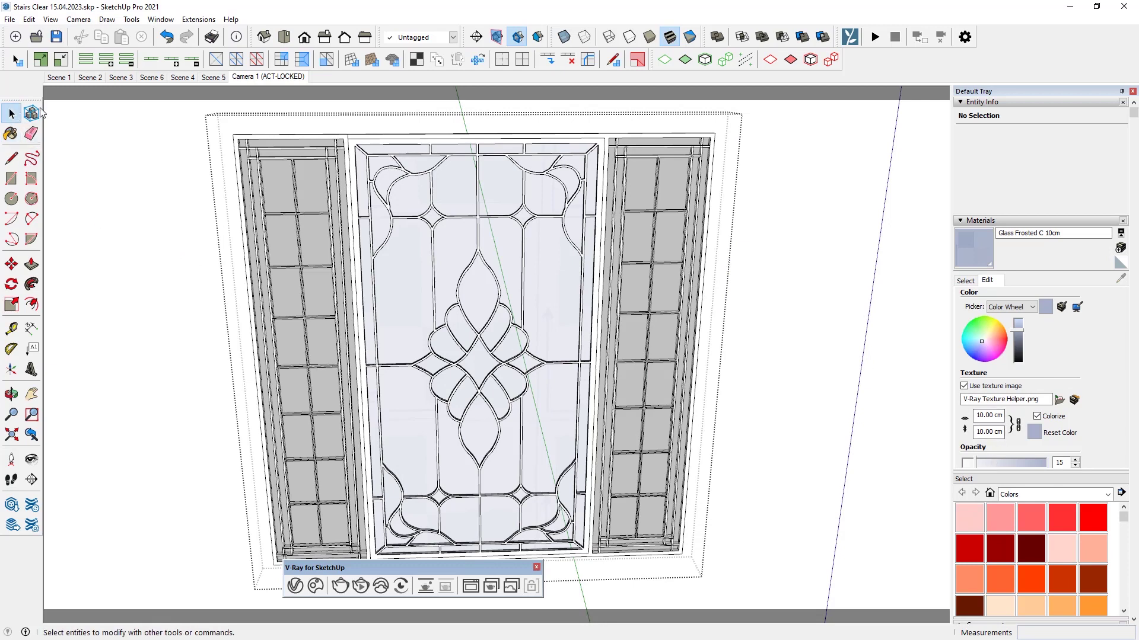
- Exclude Glass Frosted C 10cm and Glass Window Turquoise Blue from the material override
click(294, 586)
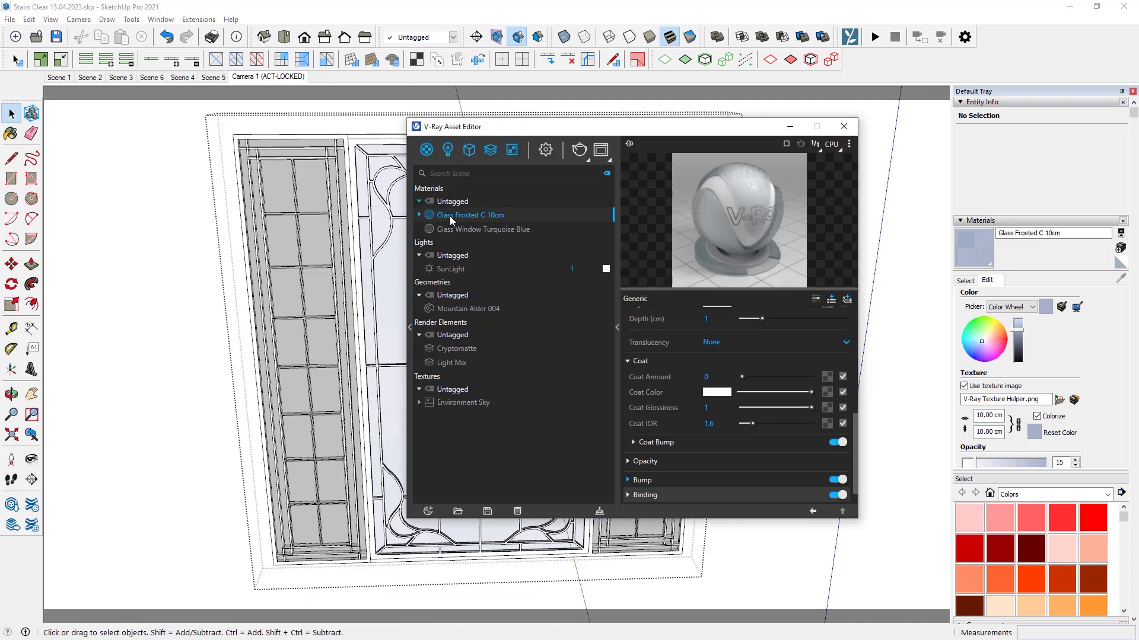
scroll(685, 437, down, 1)
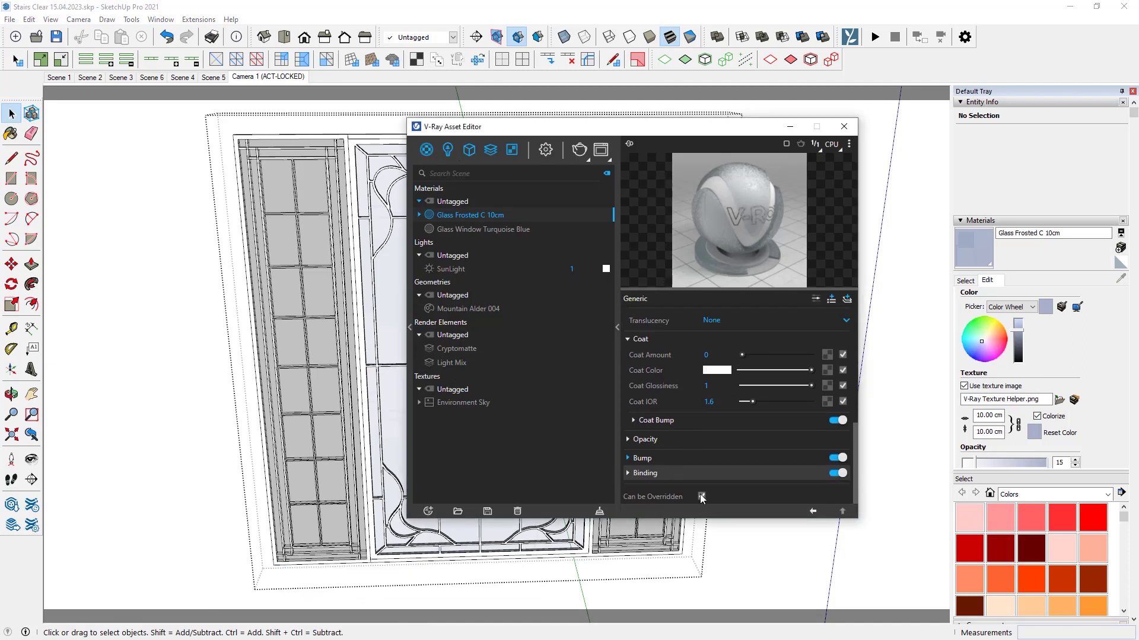
click(491, 230)
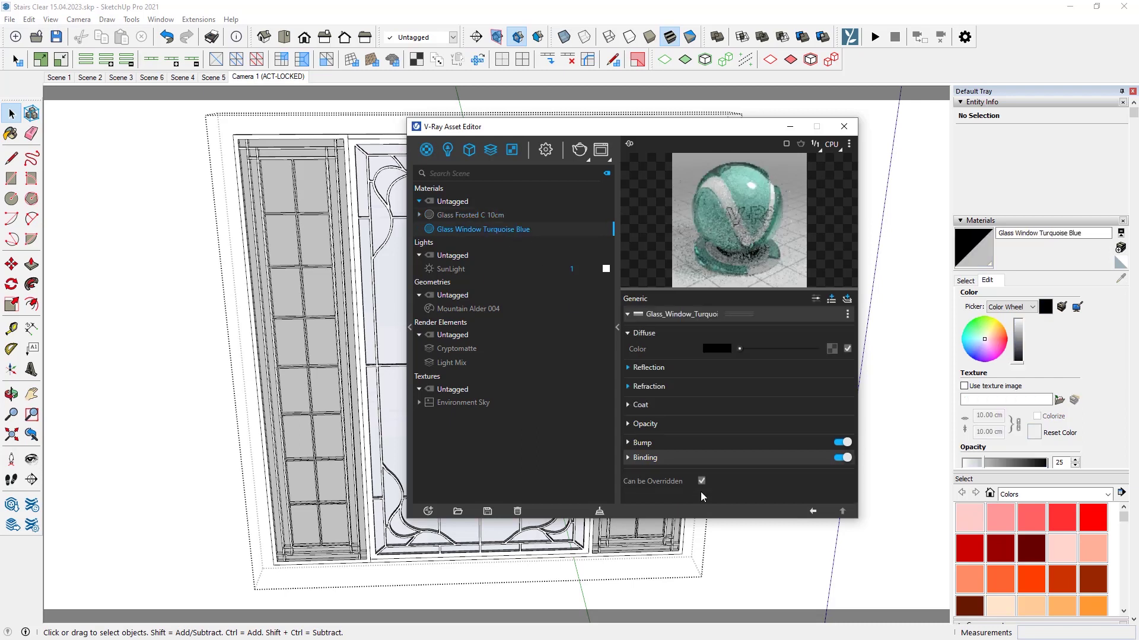
click(843, 126)
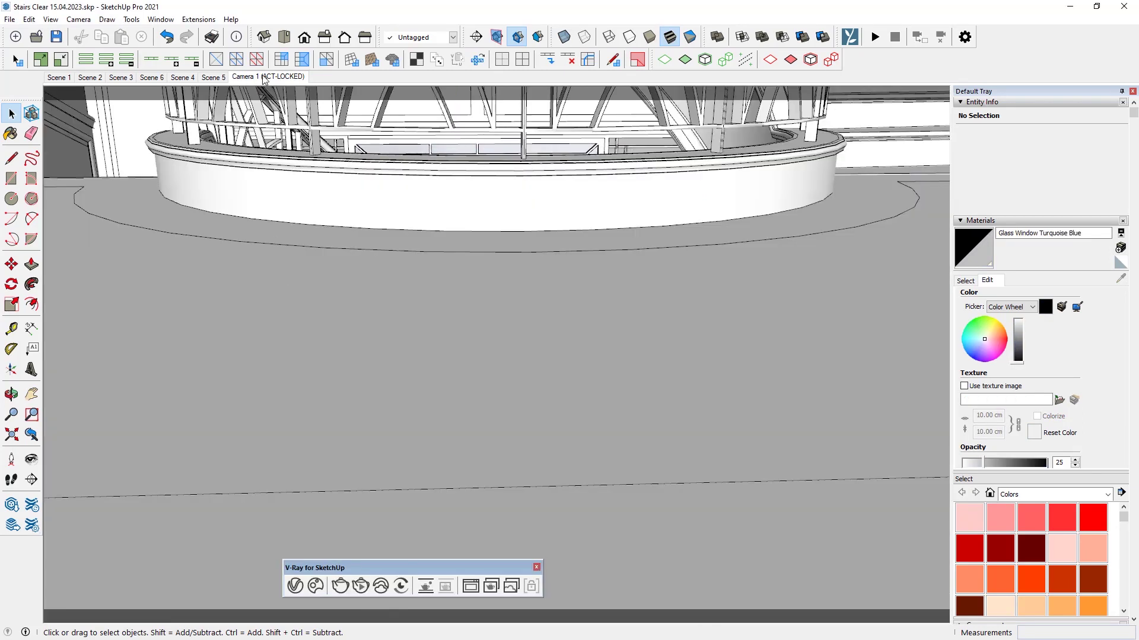
- Return to the Camera 1 scene and set the V-Ray render quality to Medium
click(263, 78)
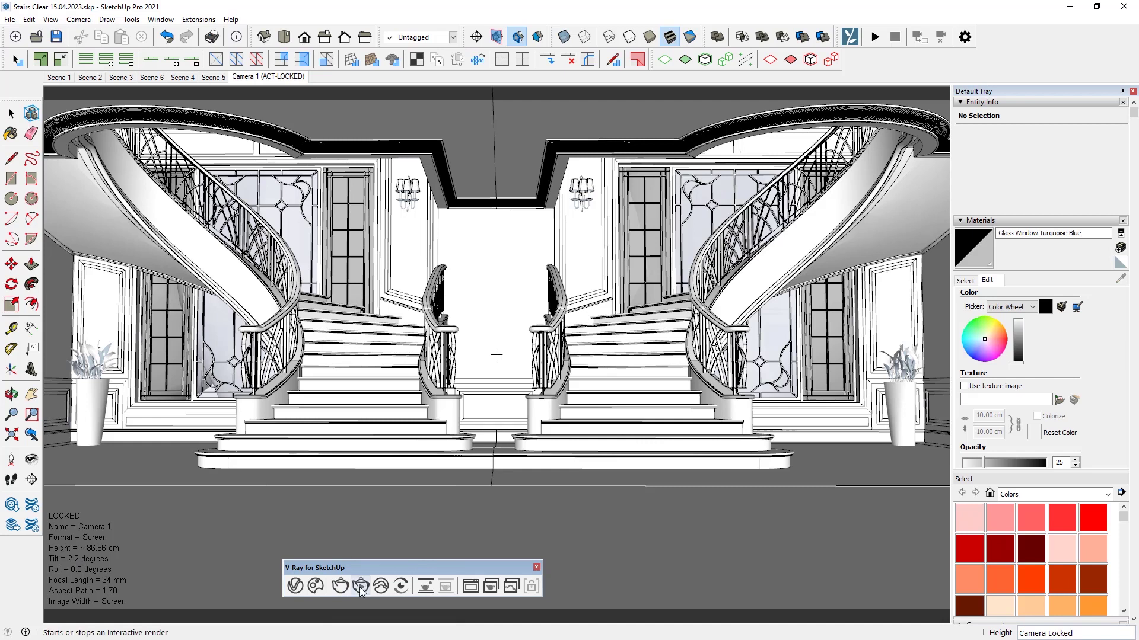
click(297, 587)
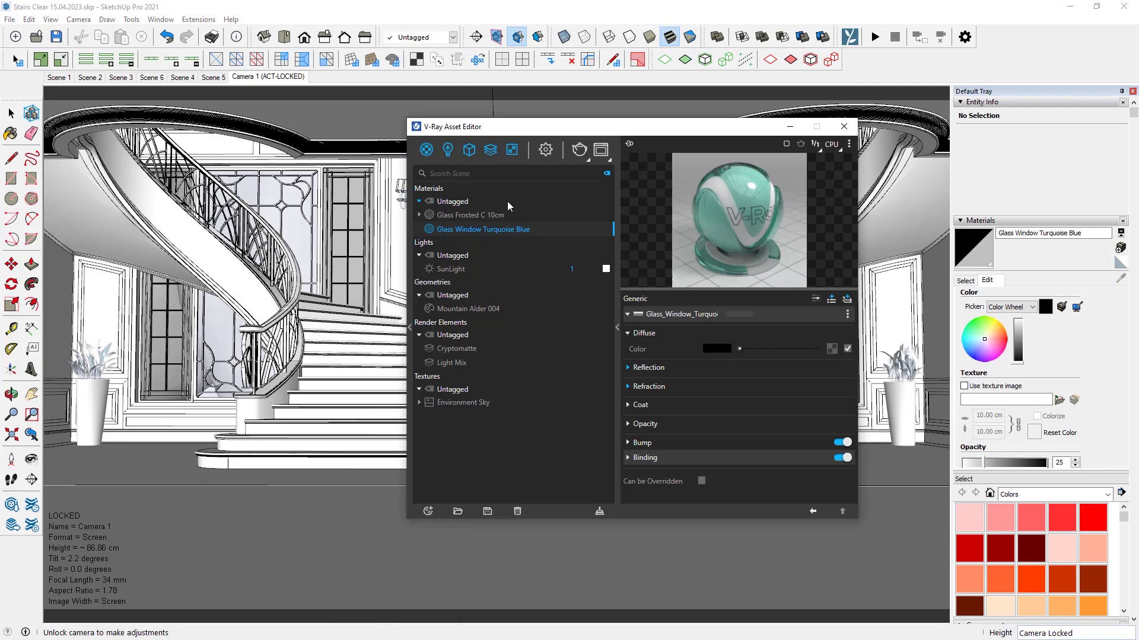
click(546, 151)
click(562, 223)
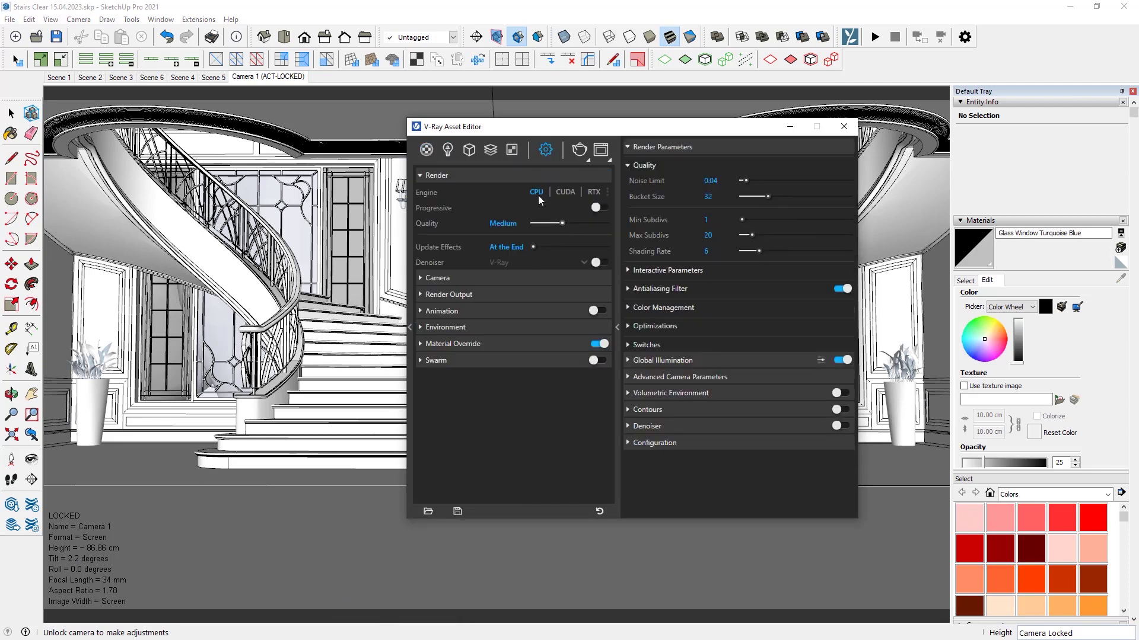
- Set the render output width to 800 pixels and enable the denoiser
click(457, 295)
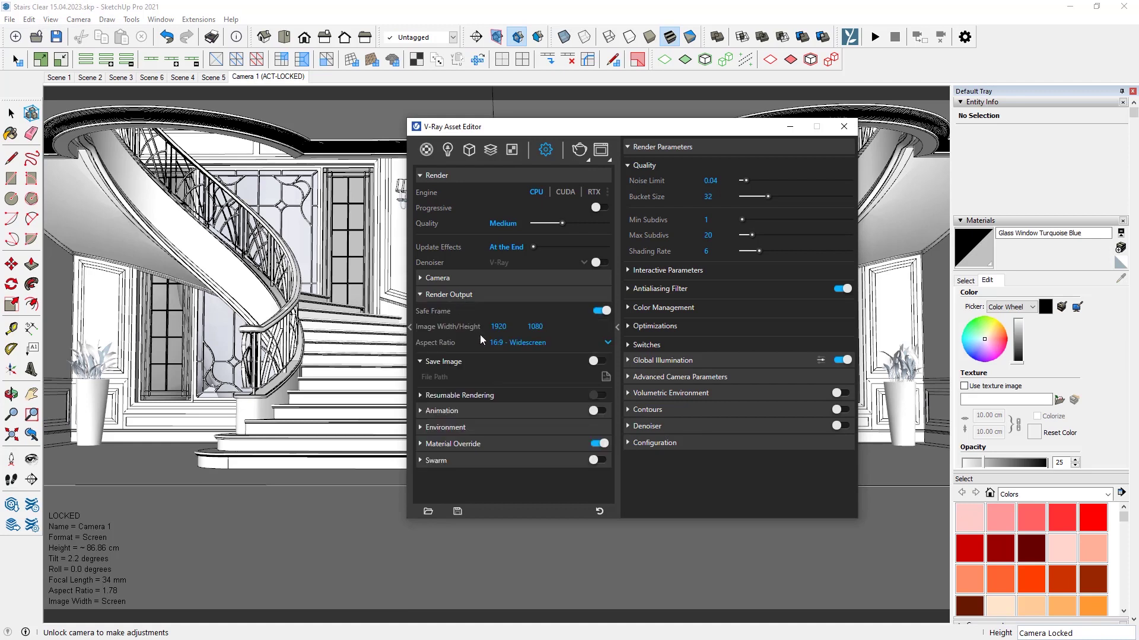
click(499, 326)
text(800)
key(Return)
click(600, 262)
- Run a test render of the staircase in the frame buffer, check the daylight through the windows, and stop it
click(446, 412)
click(445, 414)
click(442, 430)
click(442, 428)
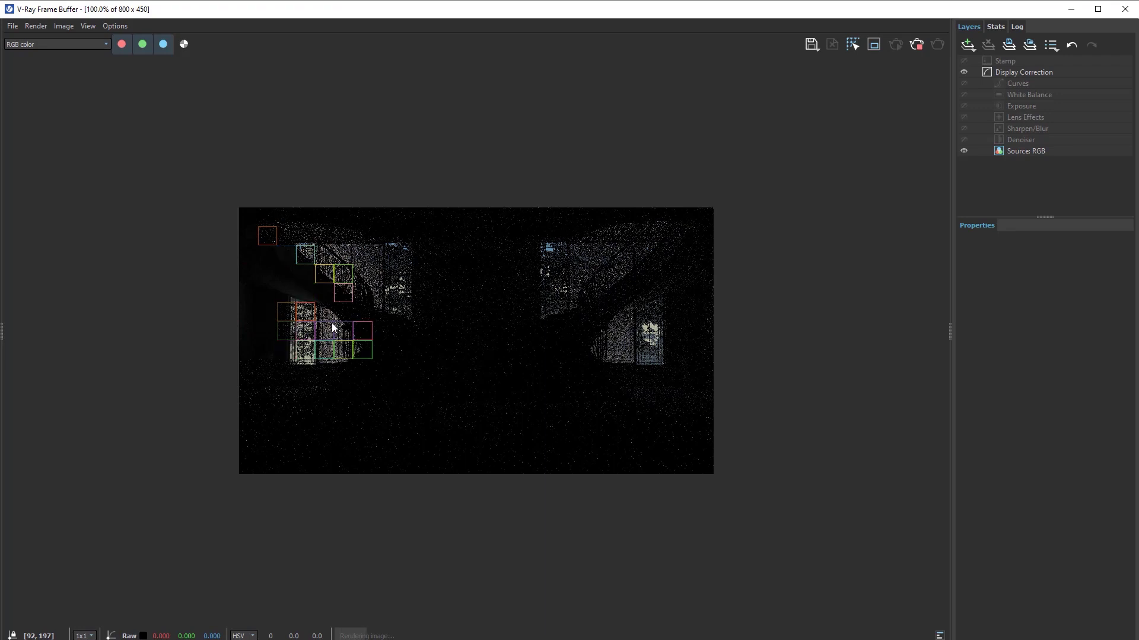
drag(285, 351, 304, 254)
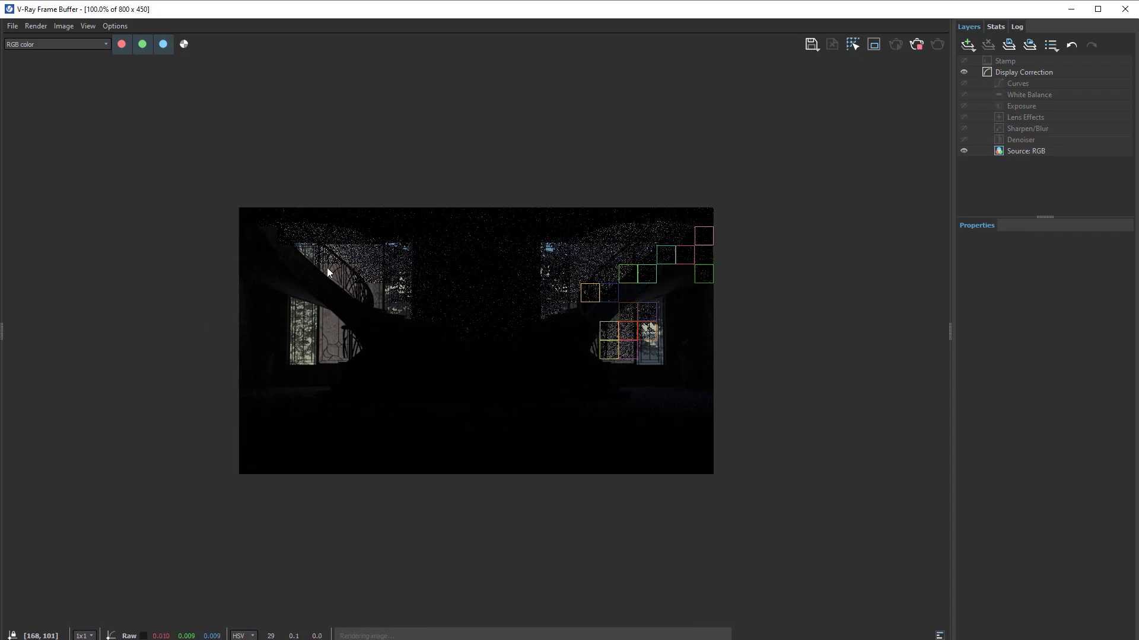
click(918, 49)
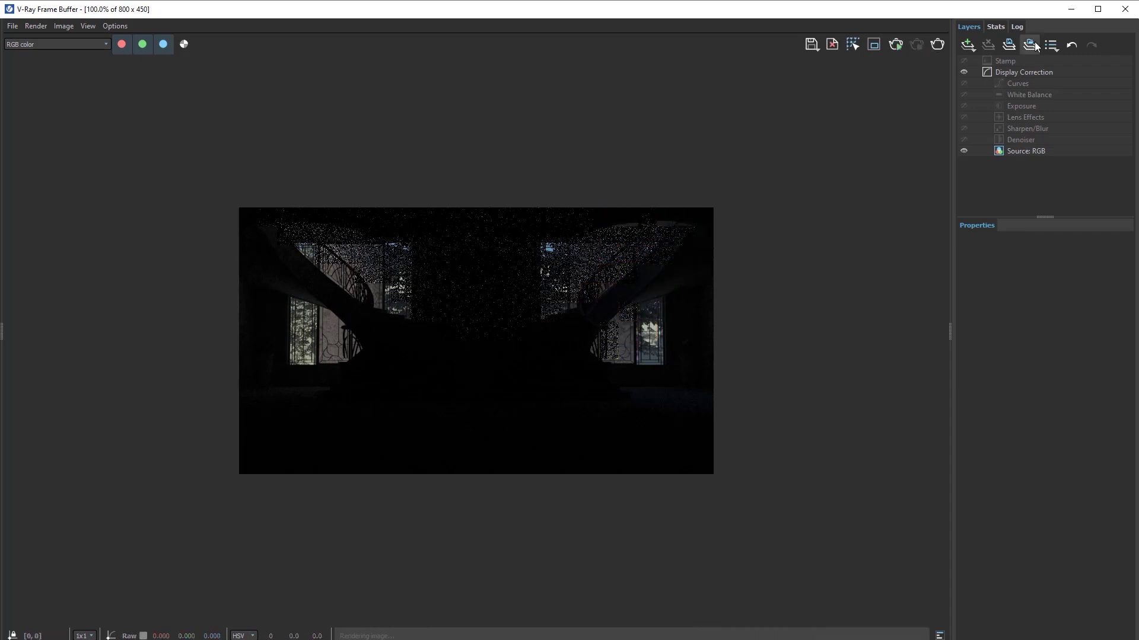
click(1070, 9)
click(844, 127)
- Go to the large blue glazed wall opposite the stairs and make the V-Ray Lights tools available
scroll(777, 412, up, 3)
middle_drag(777, 412, 857, 415)
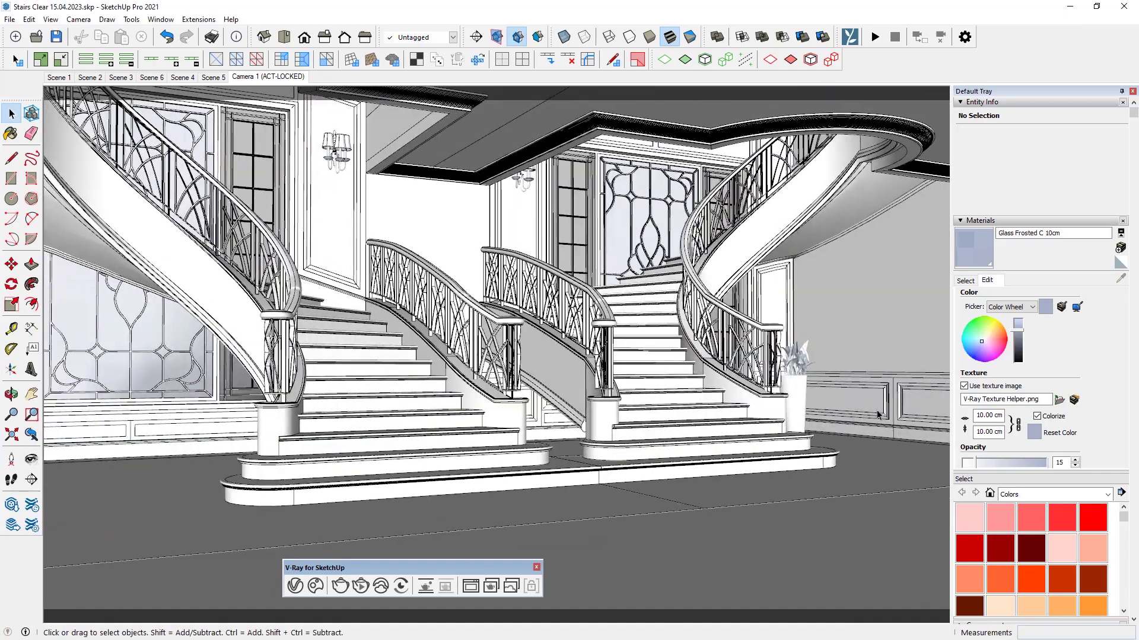
scroll(914, 410, up, 8)
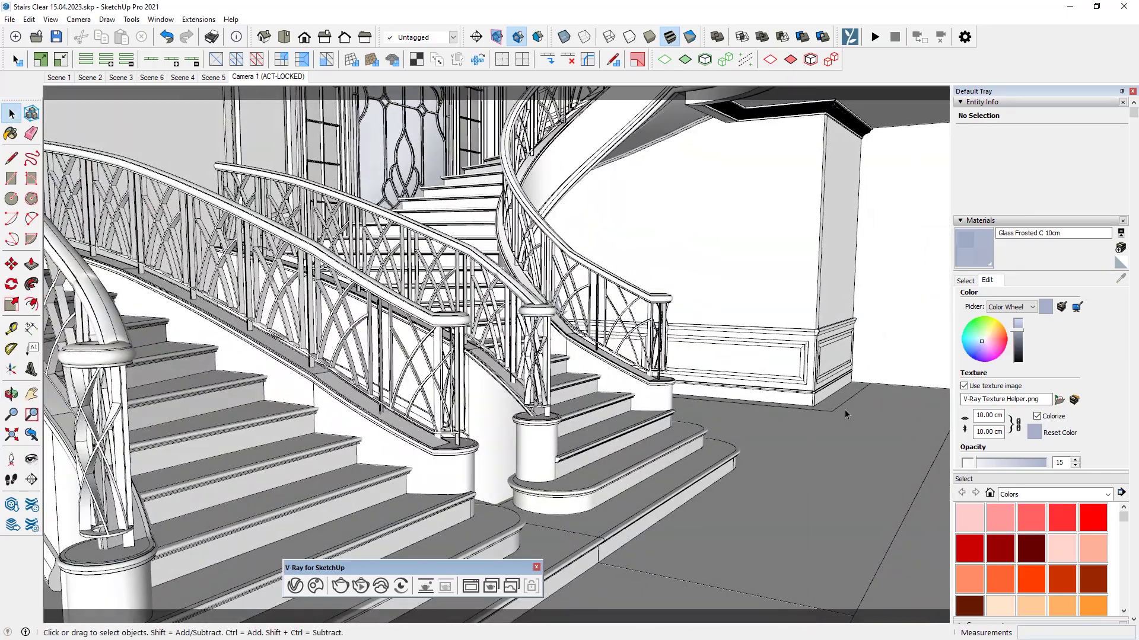
mouse_move(837, 409)
shift+middle_down()
mouse_move(460, 412)
mouse_move(692, 412)
mouse_move(740, 394)
mouse_move(409, 389)
mouse_move(640, 419)
mouse_move(505, 422)
mouse_move(503, 408)
mouse_move(674, 292)
mouse_move(427, 322)
mouse_move(547, 326)
mouse_move(623, 393)
mouse_move(433, 382)
mouse_move(338, 414)
mouse_move(493, 355)
mouse_move(3, 486)
shift+middle_up()
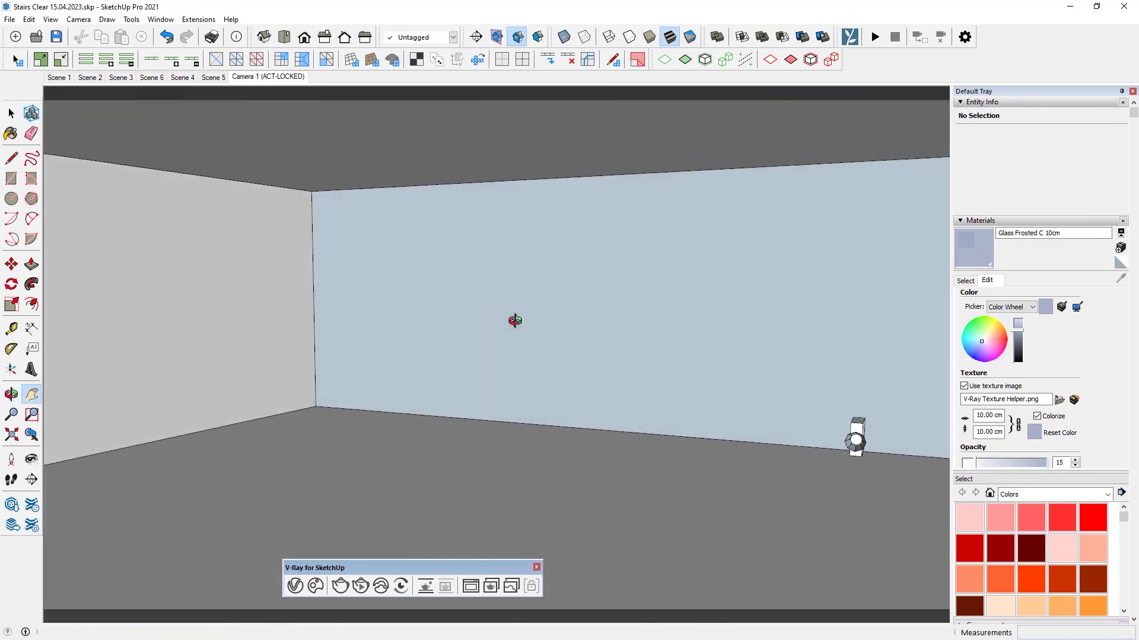
scroll(587, 333, up, 2)
mouse_move(587, 333)
middle_down()
mouse_move(509, 361)
mouse_move(693, 310)
mouse_move(371, 383)
mouse_move(452, 346)
mouse_move(400, 349)
middle_up()
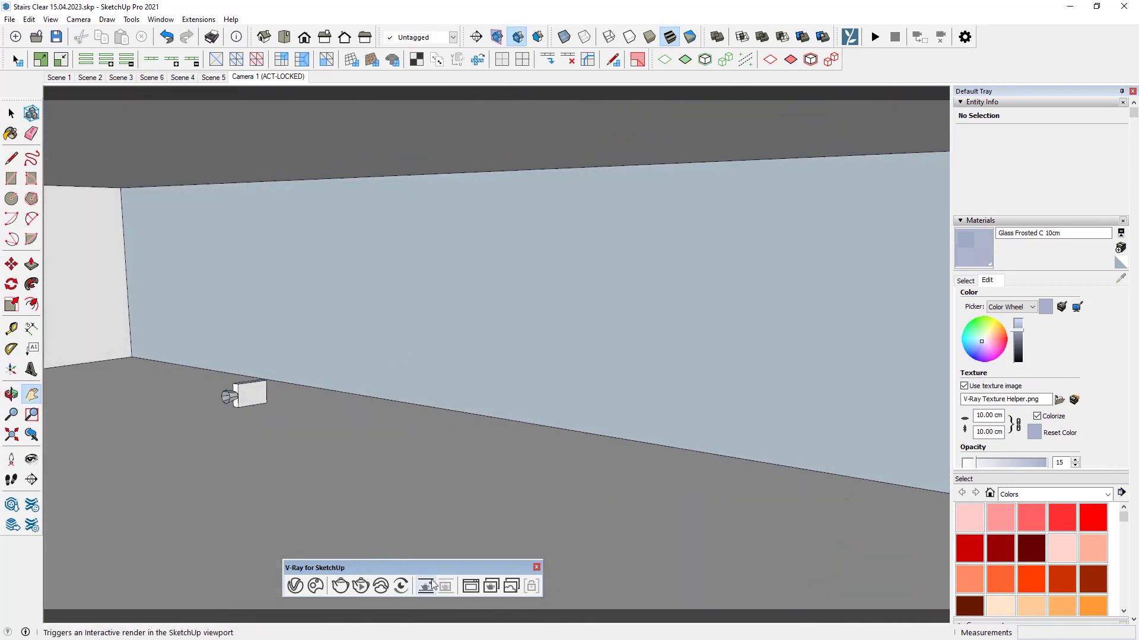
right_click(907, 70)
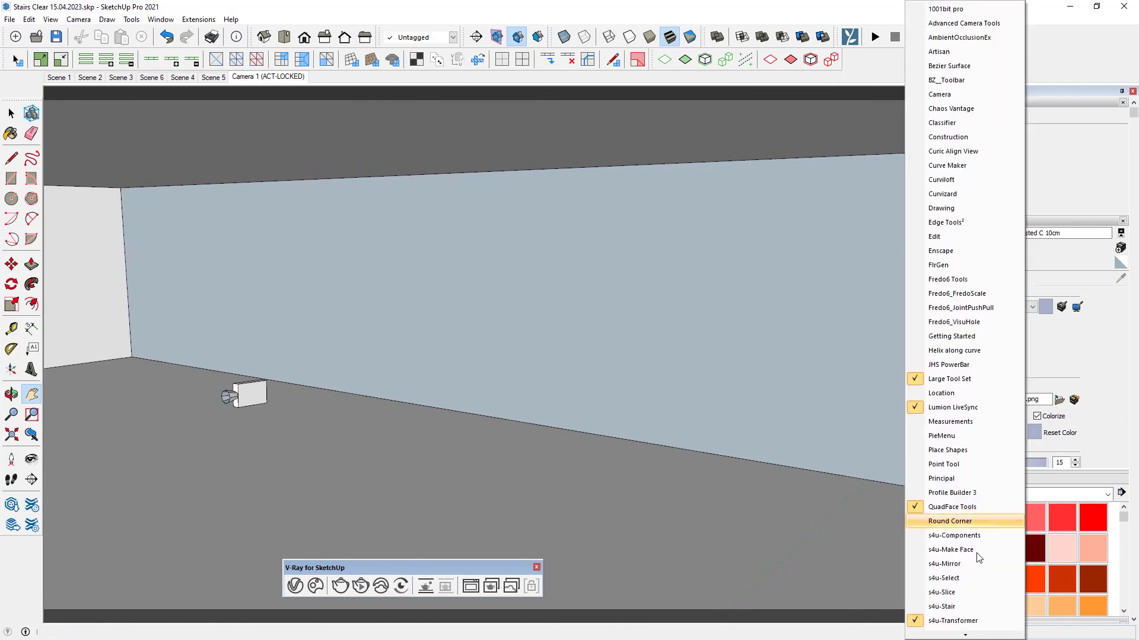
mouse_move(966, 636)
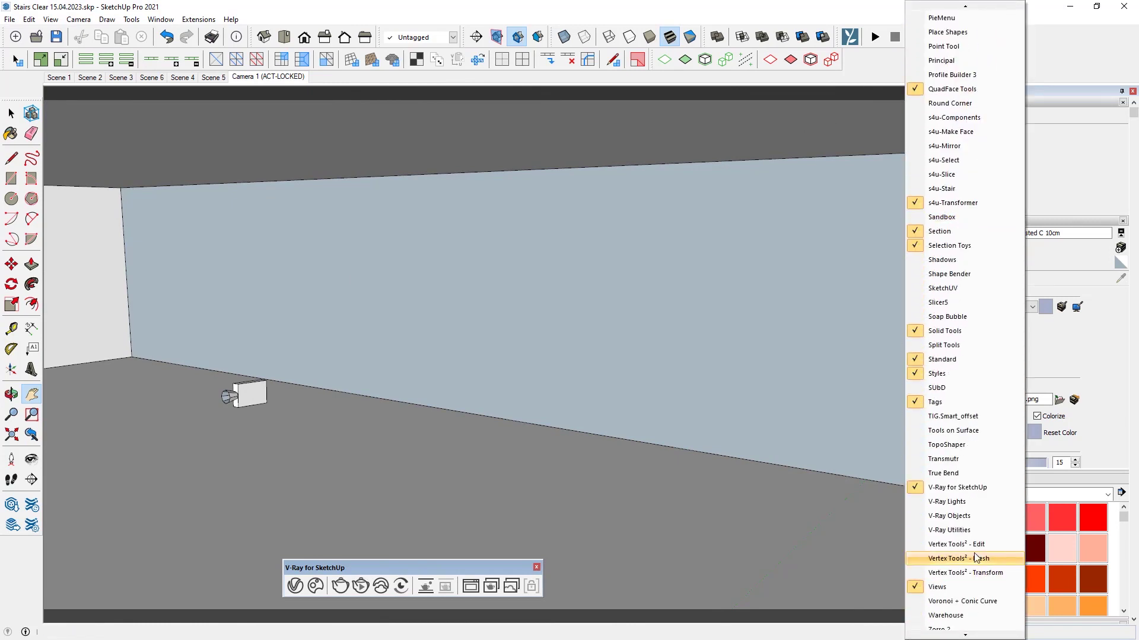
click(955, 502)
drag(148, 336, 210, 294)
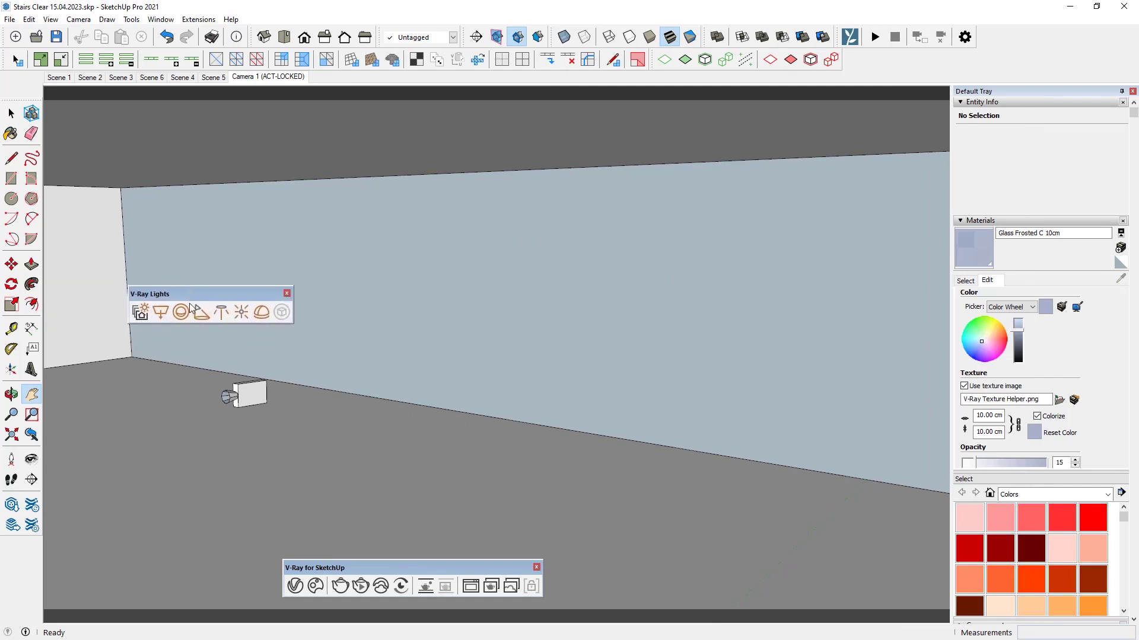
- Draw a V-Ray rectangle light over the whole blue glazed wall, from one upper corner to the opposite lower corner
click(160, 312)
click(120, 188)
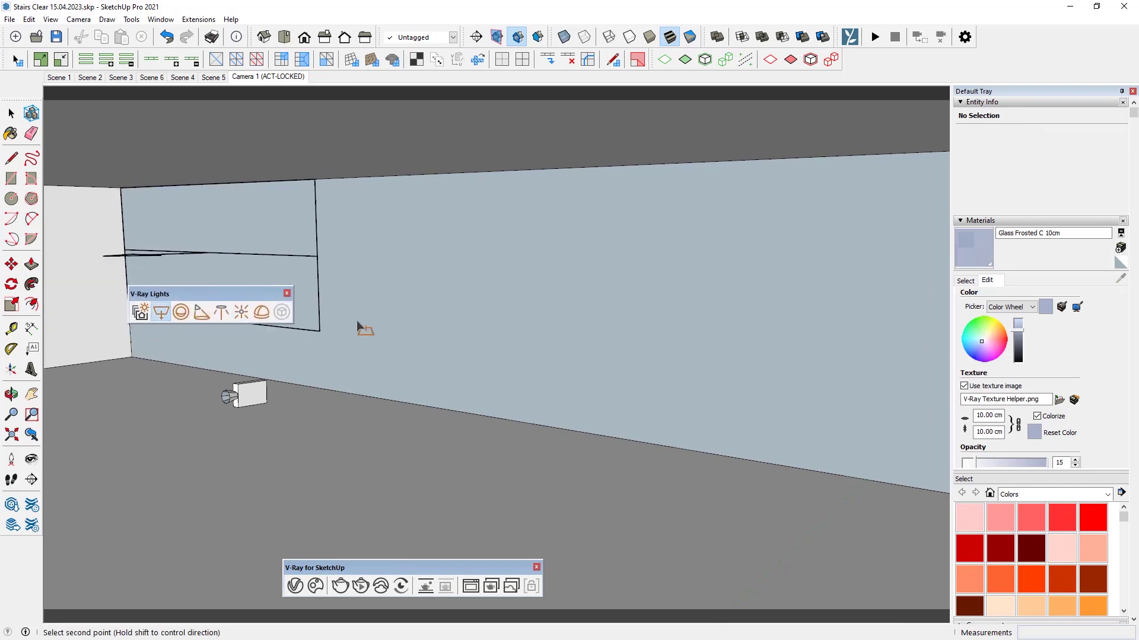
middle_drag(508, 310, 373, 300)
middle_drag(712, 412, 936, 338)
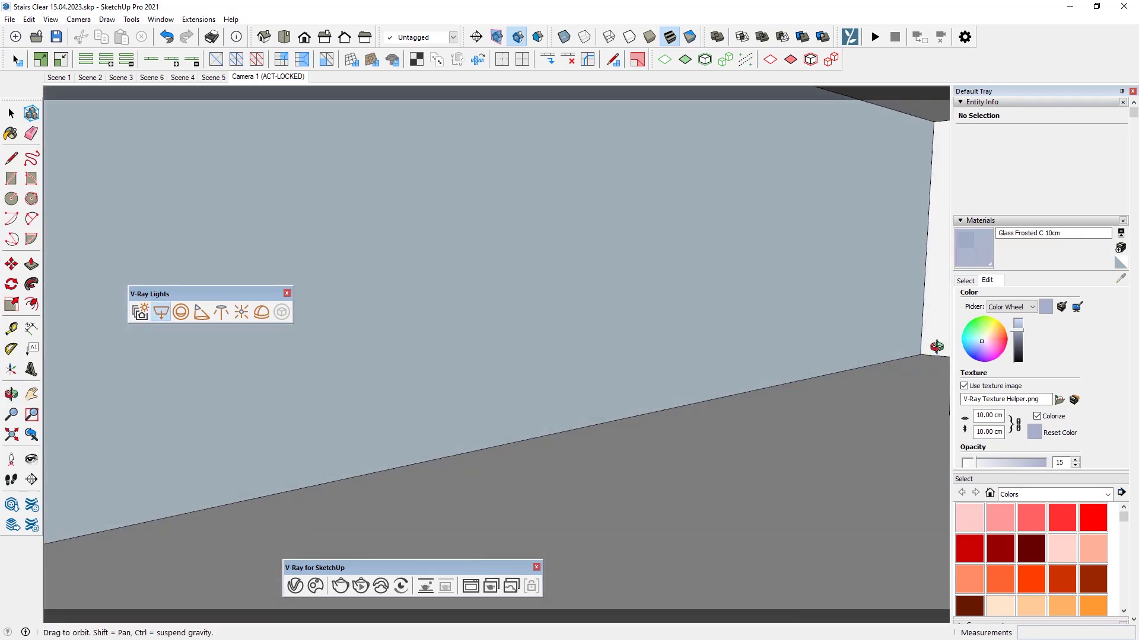
key(space)
- Move the rectangle light about 29 cm off the blue glazed wall into the room
click(655, 230)
click(928, 212)
middle_drag(626, 271, 721, 303)
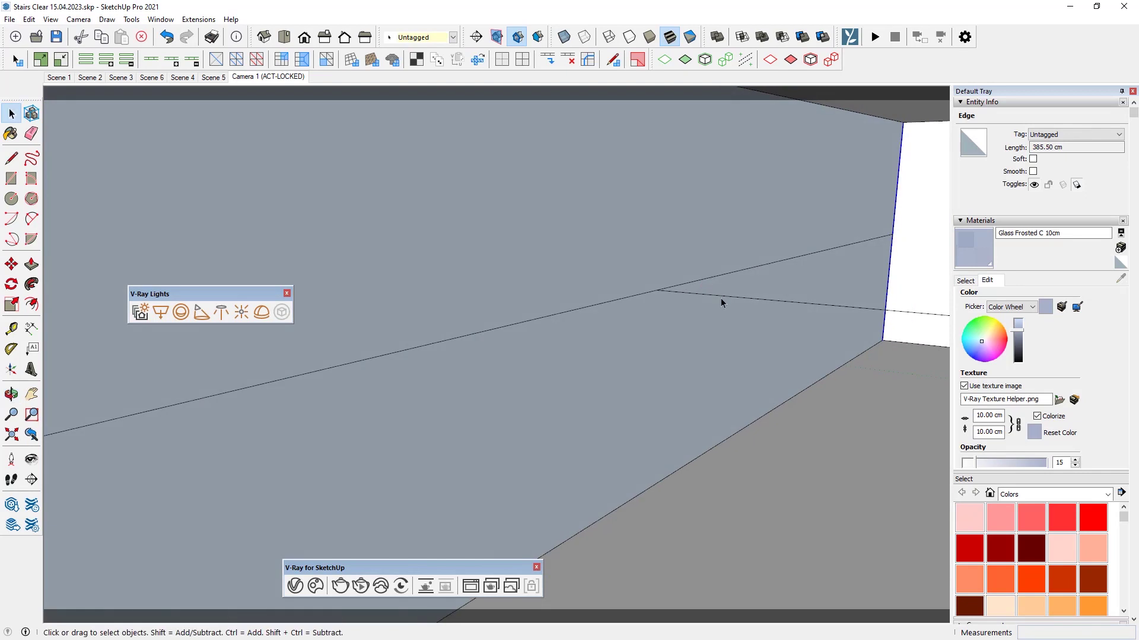
click(722, 301)
key(m)
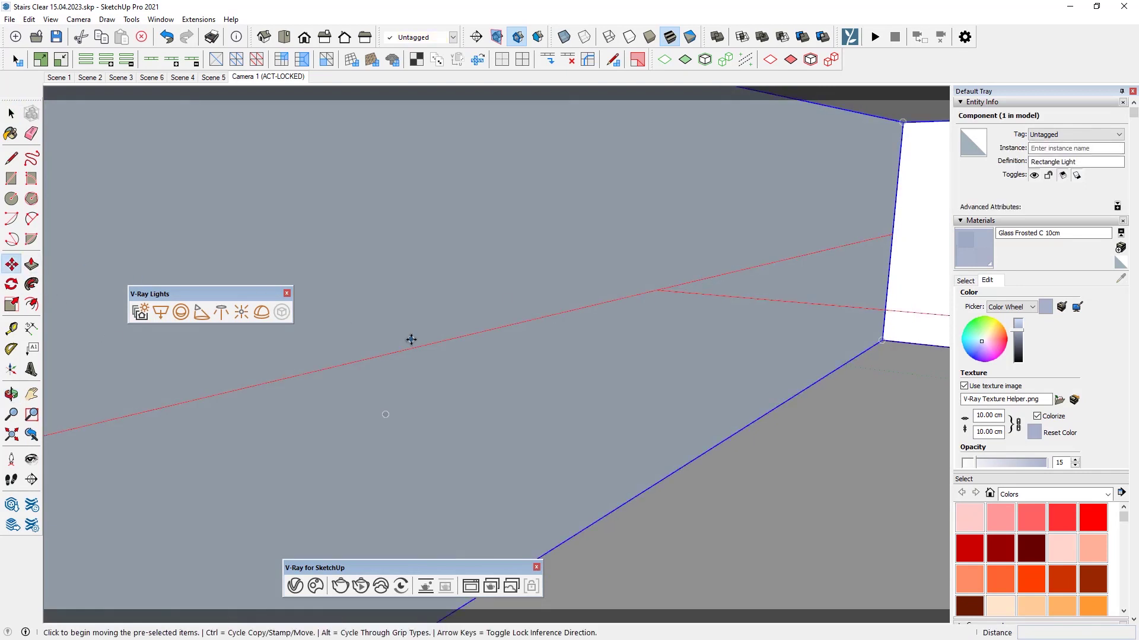
click(418, 346)
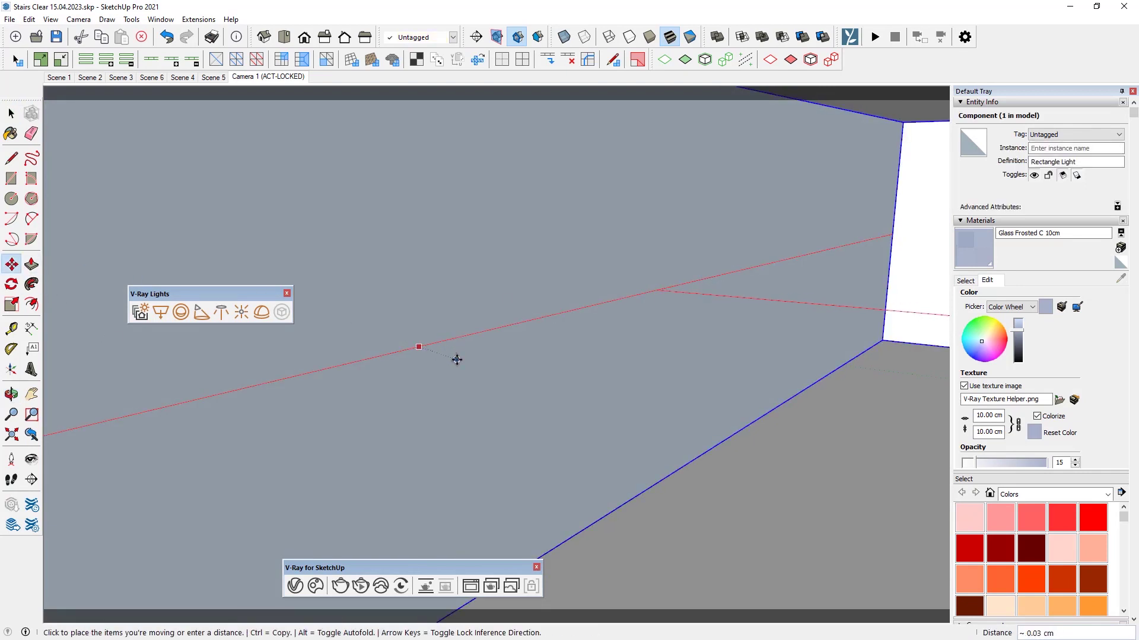
middle_drag(661, 371, 708, 362)
click(804, 297)
click(805, 294)
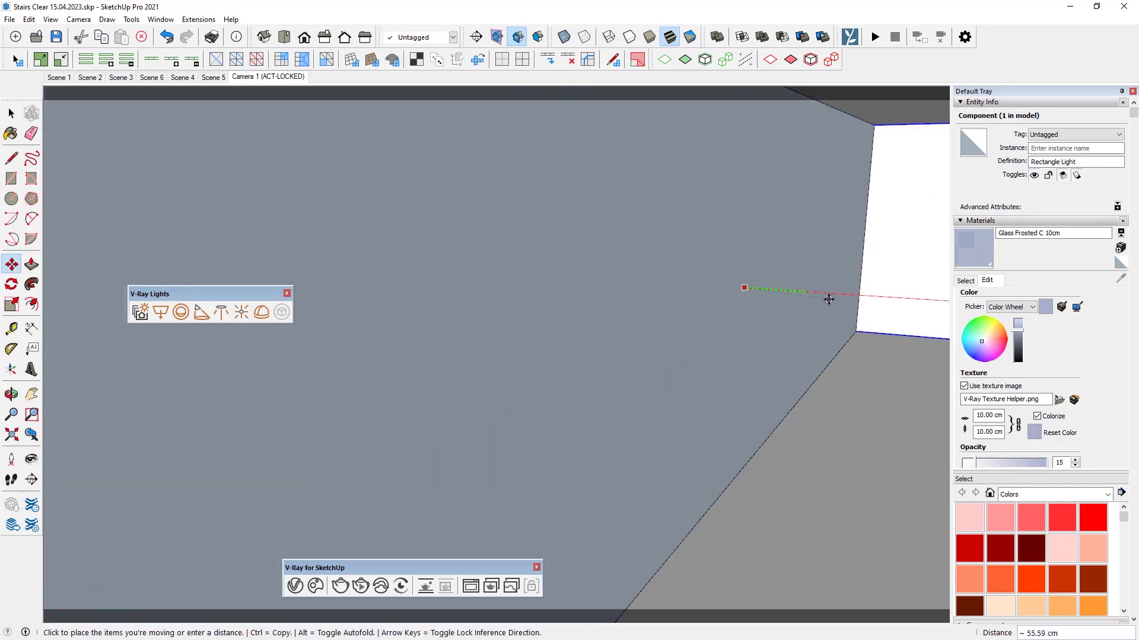
click(905, 318)
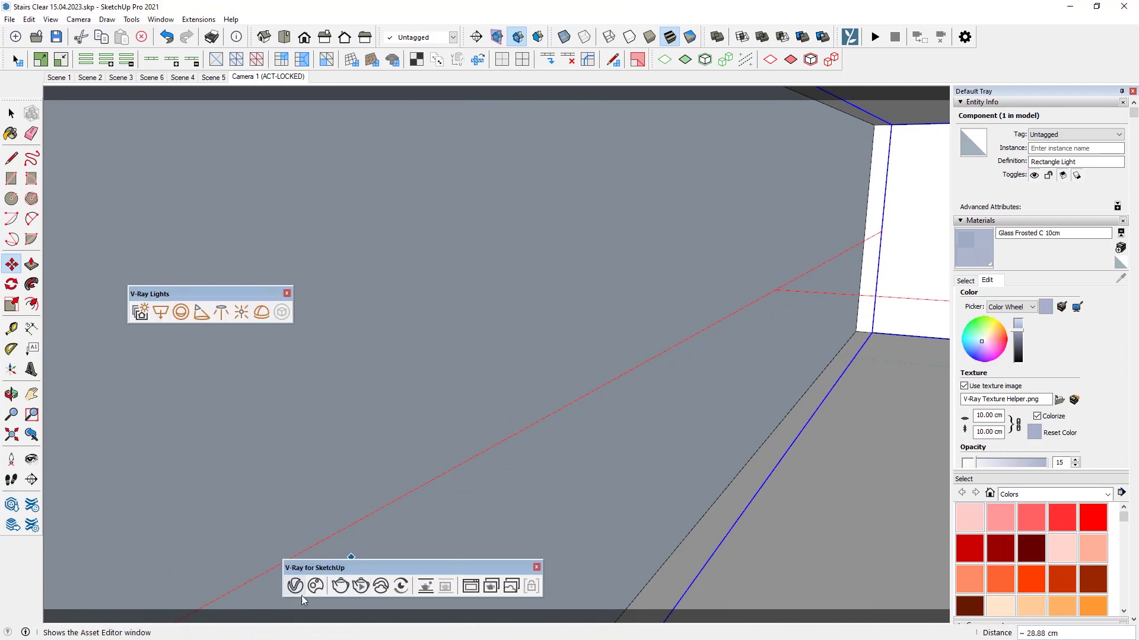
- Review the rectangle light's intensity and size parameters in the V-Ray Asset Editor
click(297, 585)
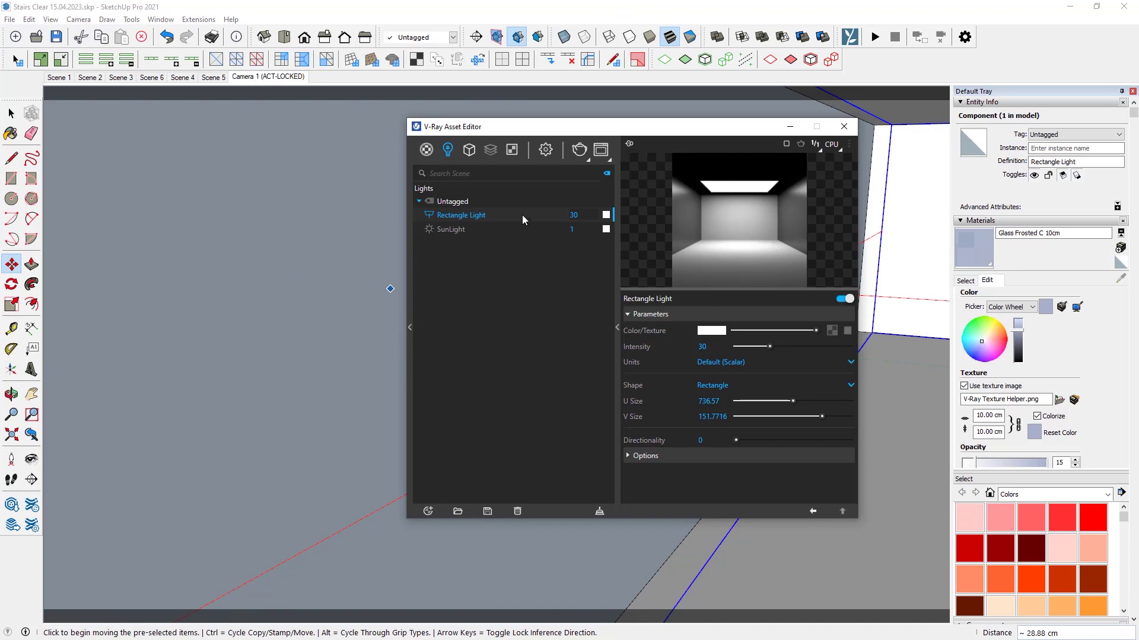
click(844, 126)
click(12, 114)
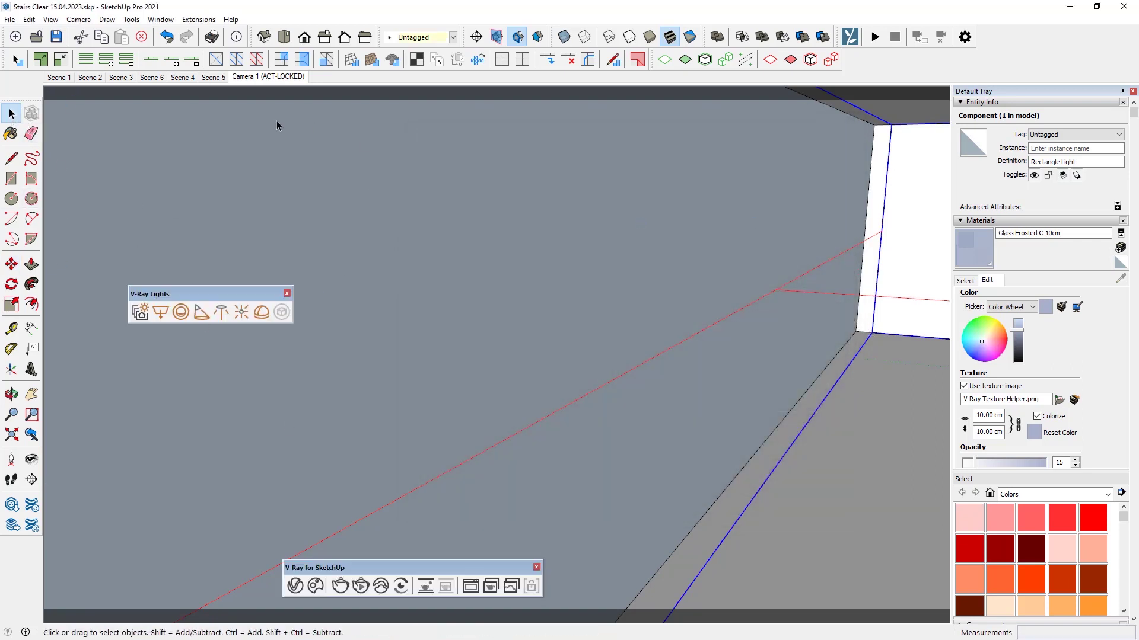
- Render the Camera 1 scene with the rectangle light and inspect the image in the frame buffer
click(254, 80)
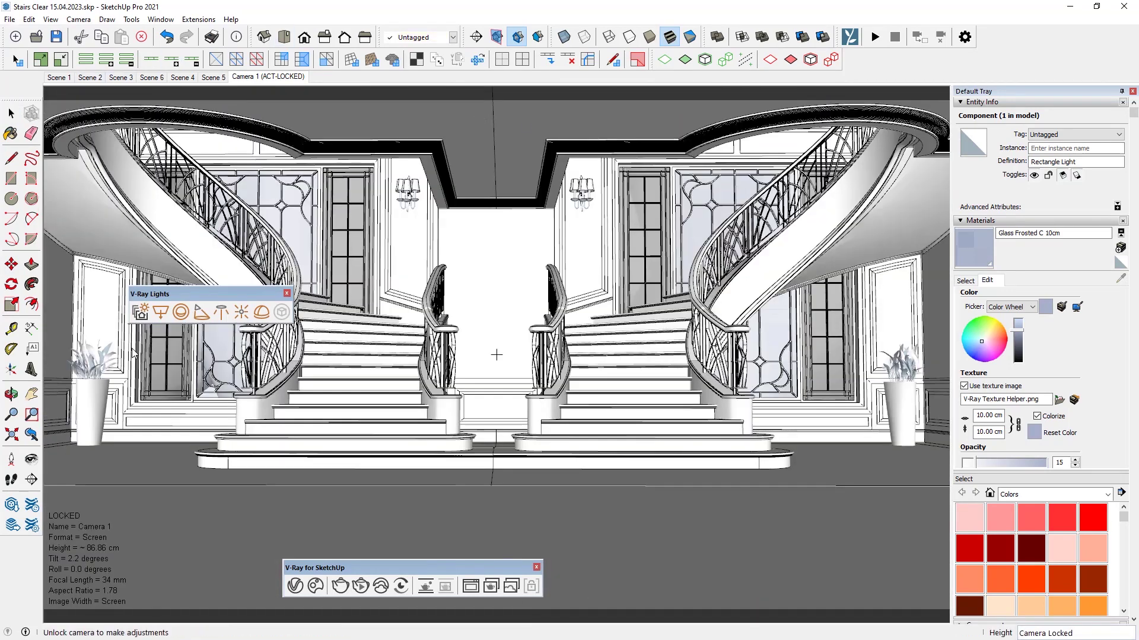
click(339, 585)
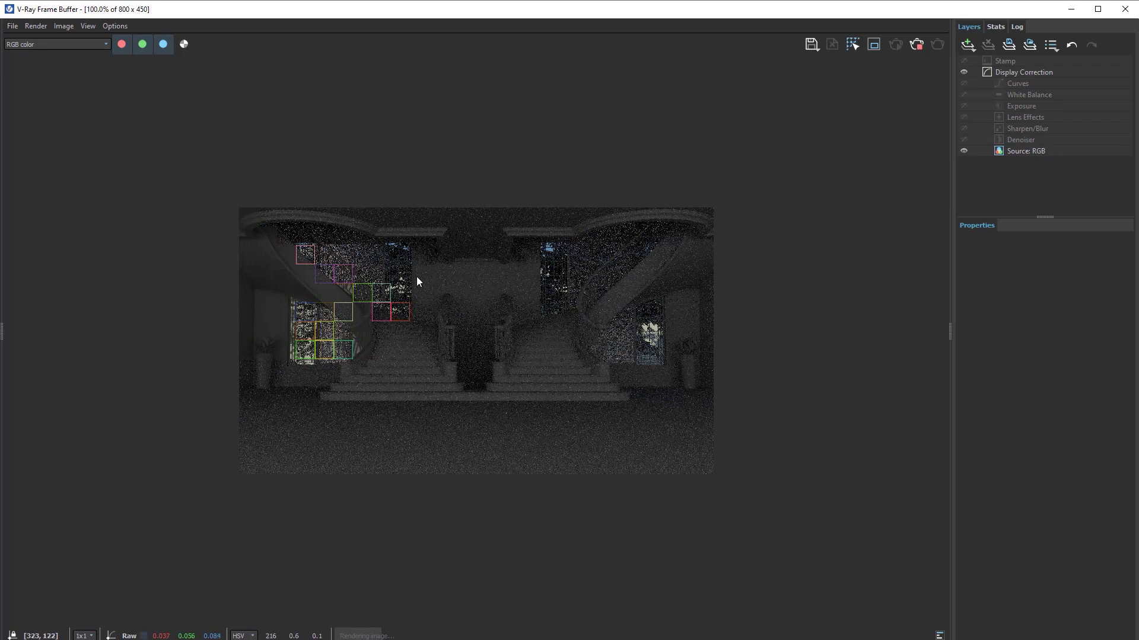
scroll(411, 275, up, 2)
scroll(411, 276, down, 2)
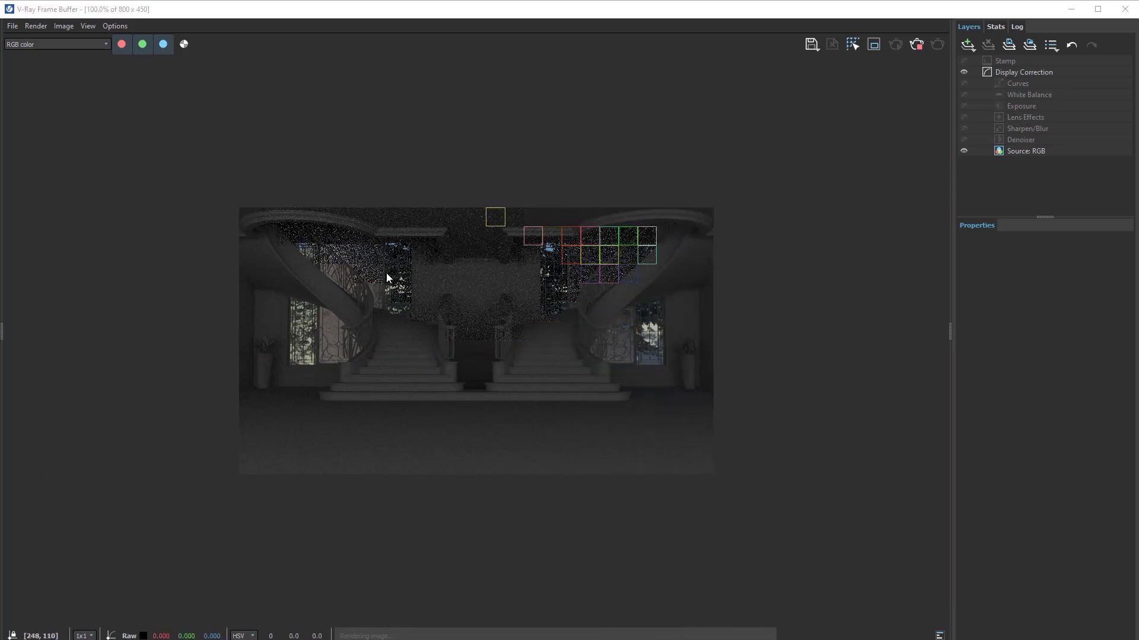
- Enable the Curves, White Balance and Exposure corrections on the rendered image and examine the staircase and windows up close
click(1008, 84)
click(963, 83)
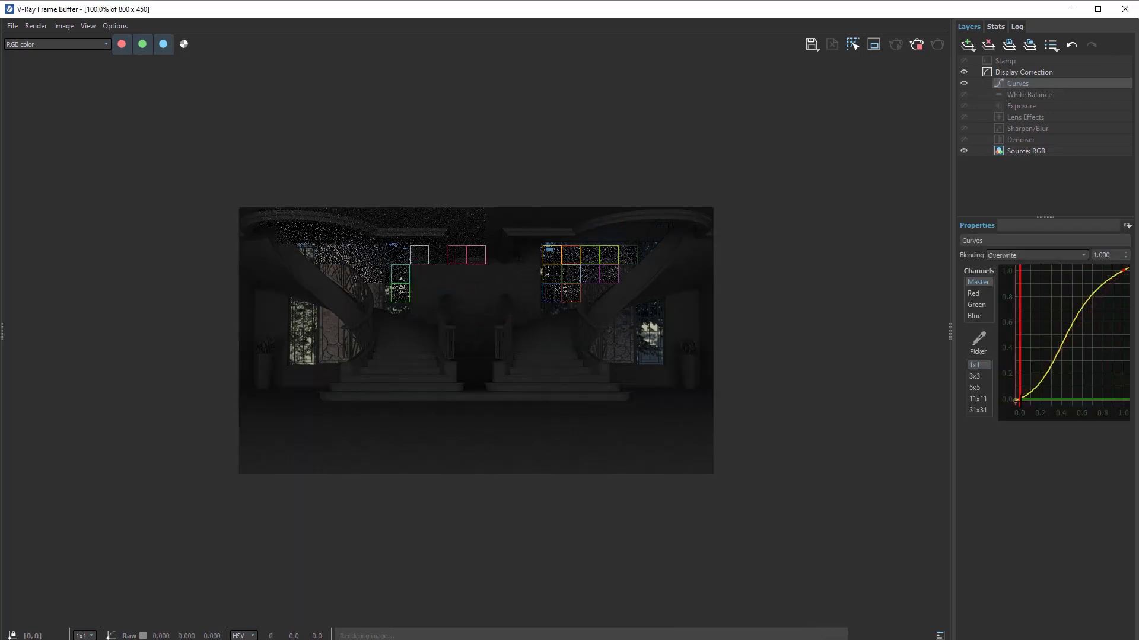
click(1117, 274)
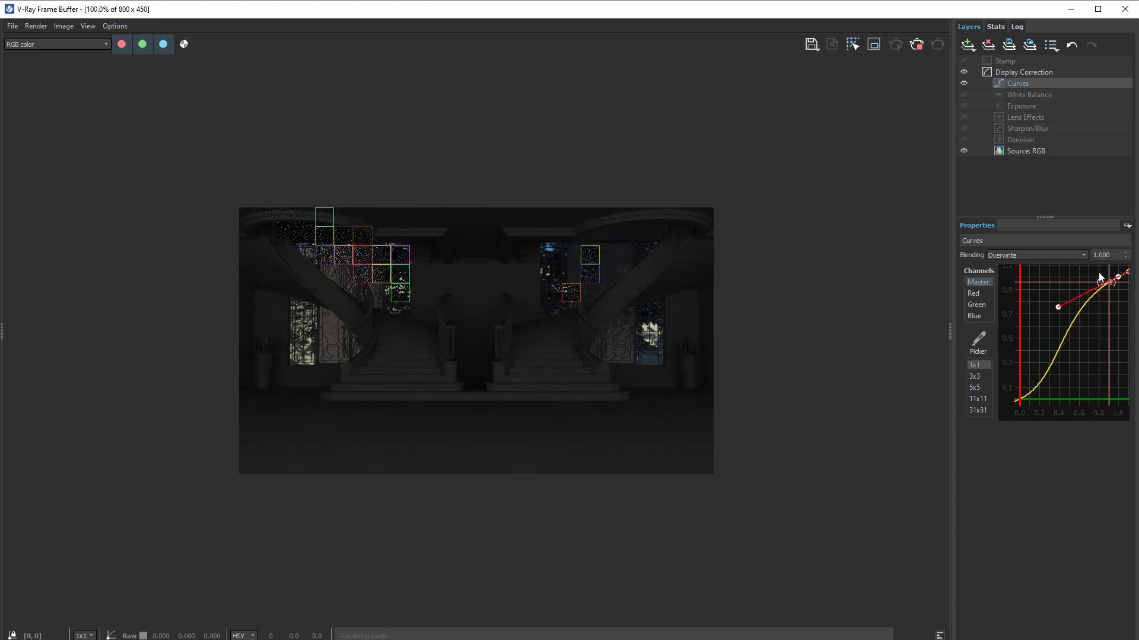
click(1017, 401)
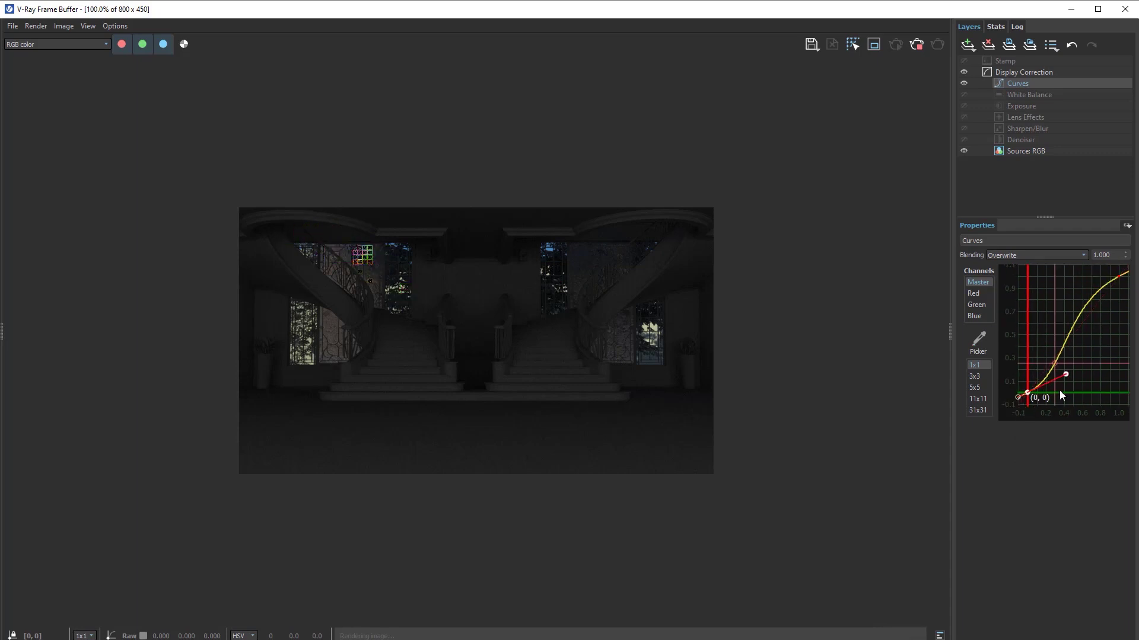
click(1005, 94)
click(963, 94)
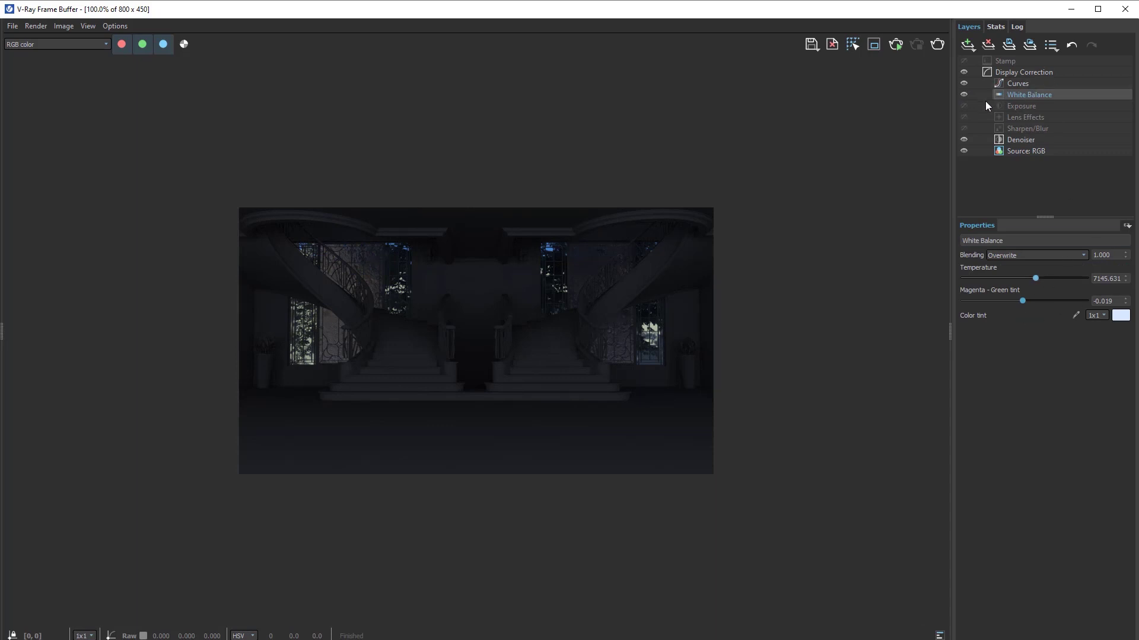
click(963, 106)
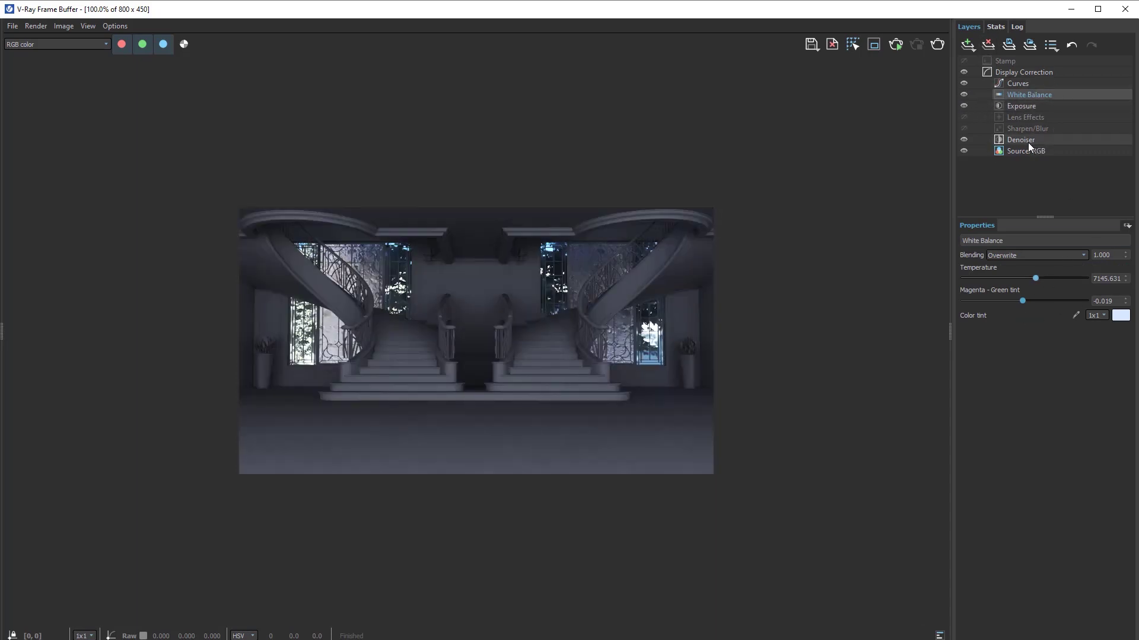
scroll(394, 374, up, 2)
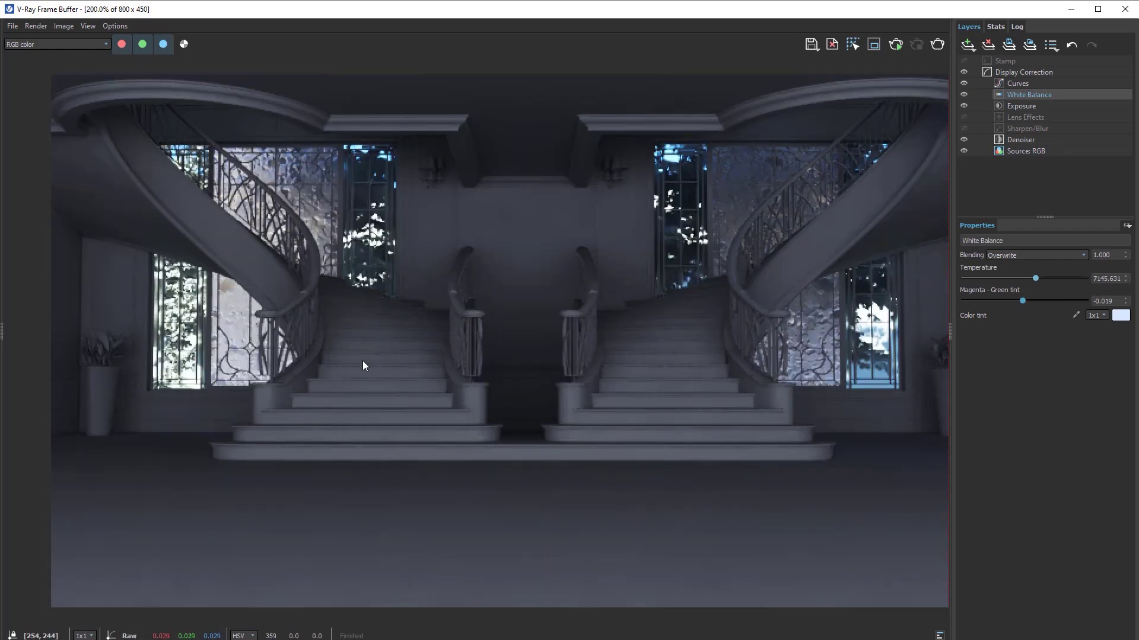
scroll(354, 365, down, 2)
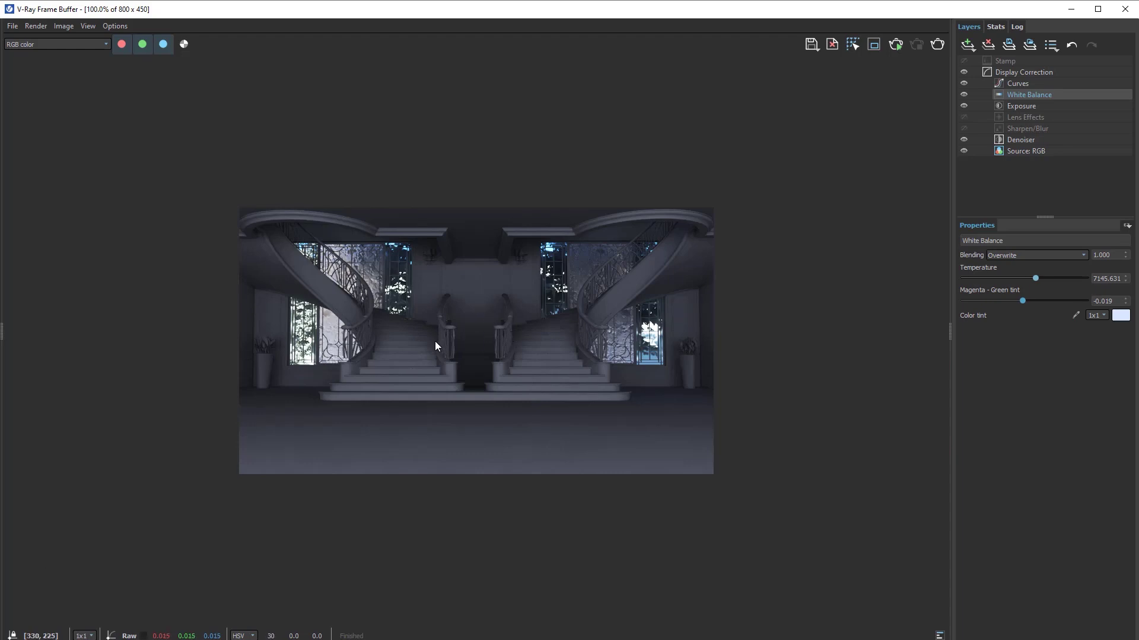
scroll(354, 279, up, 2)
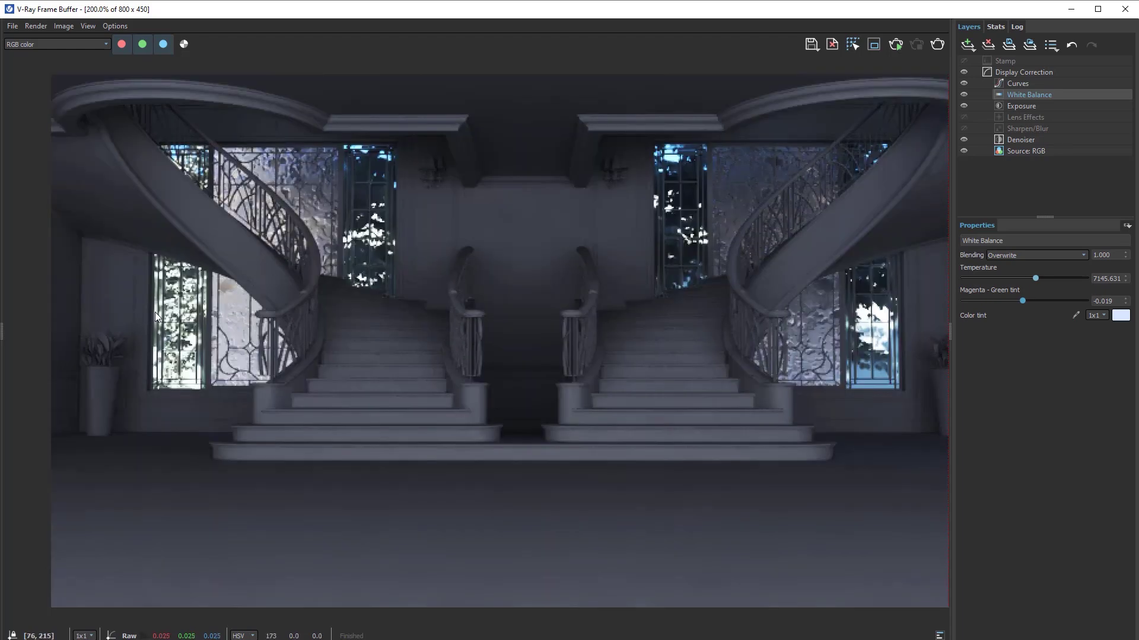
scroll(183, 386, down, 2)
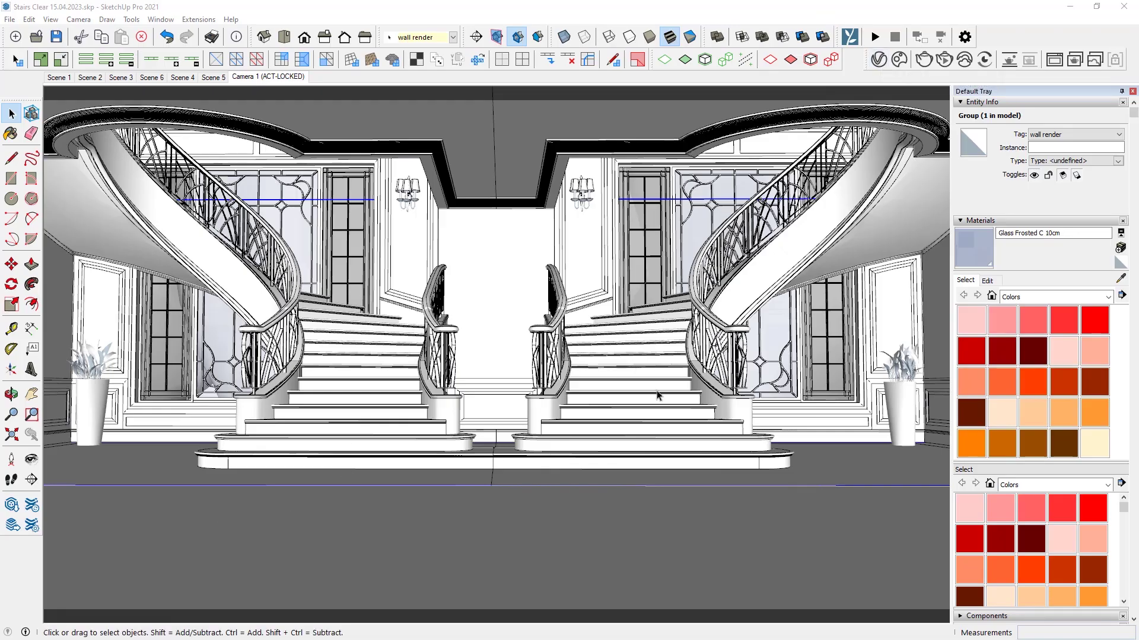
- Create a new Generic V-Ray material and rename it Floor
click(717, 37)
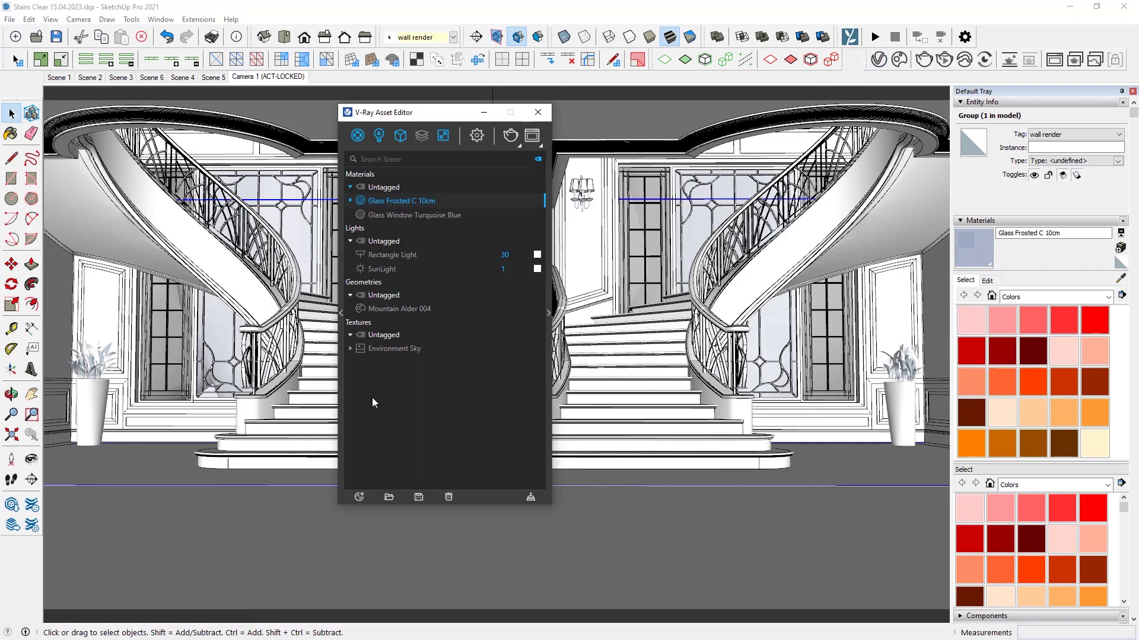
click(359, 497)
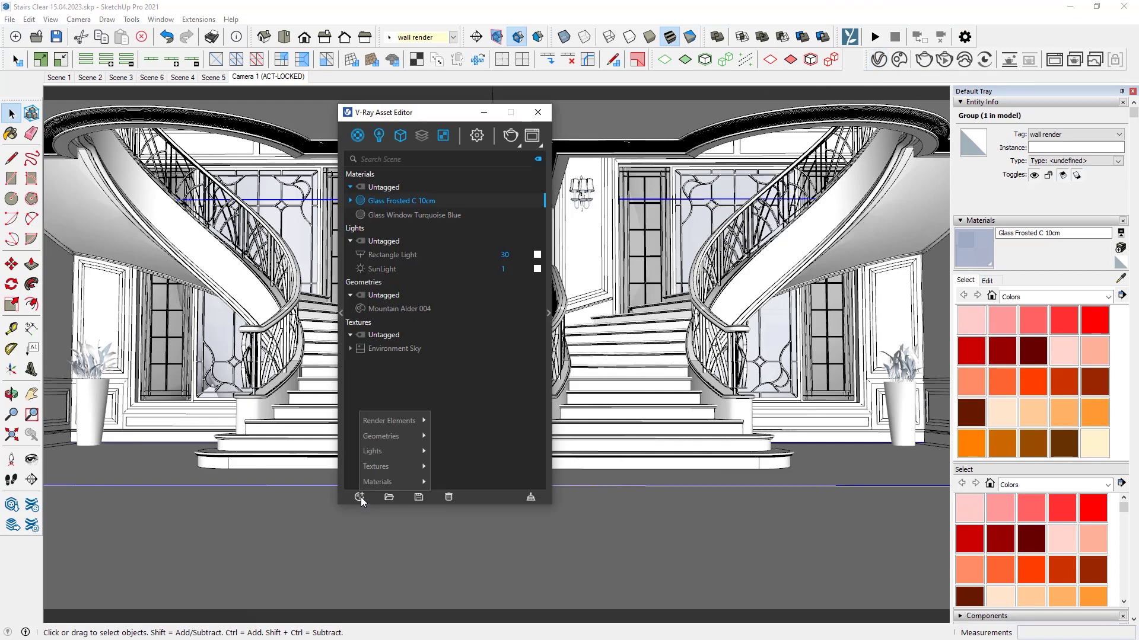
mouse_move(400, 473)
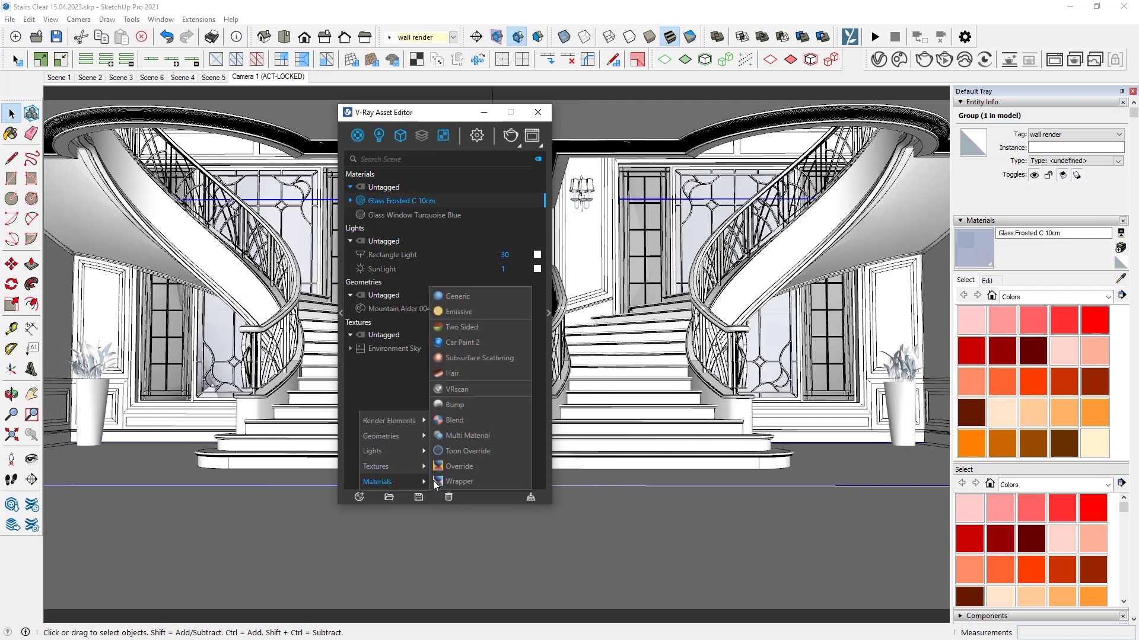
click(492, 298)
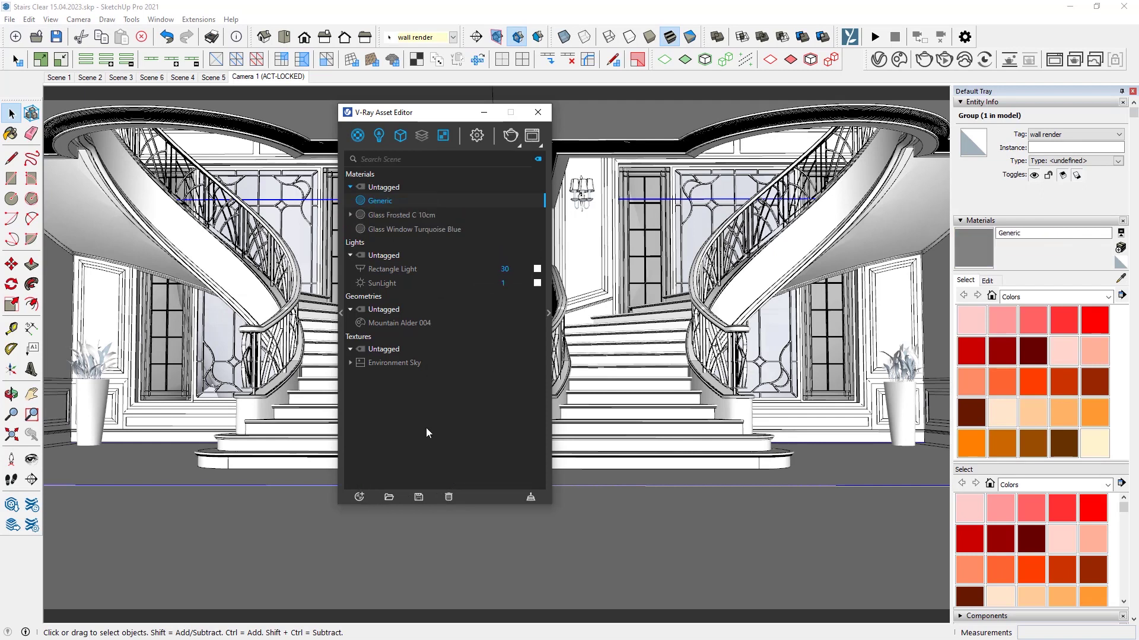
right_click(394, 201)
click(433, 268)
text(G)
text(Floor)
key(Return)
- Assign the marble image floor.jpg as the Floor material's diffuse color texture
click(547, 312)
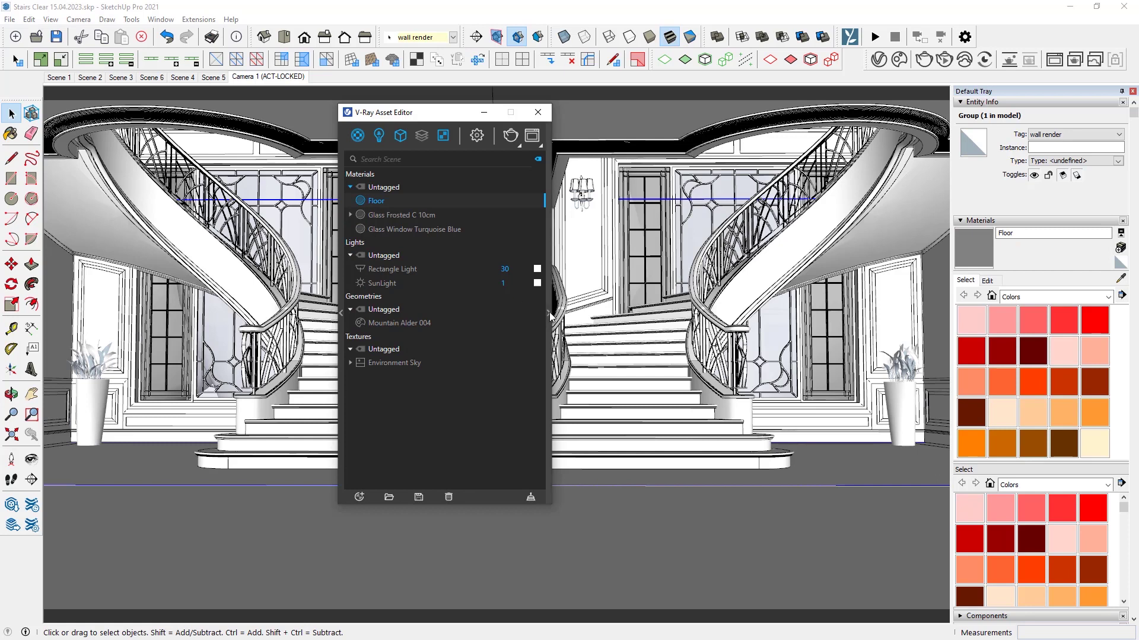
drag(486, 121, 338, 189)
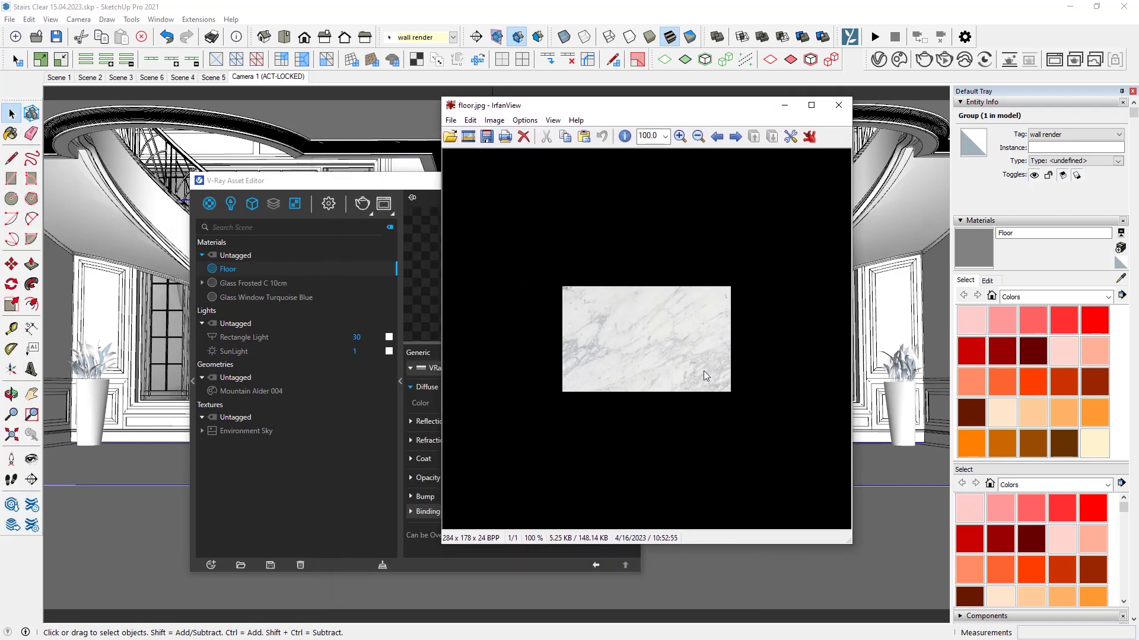
click(838, 106)
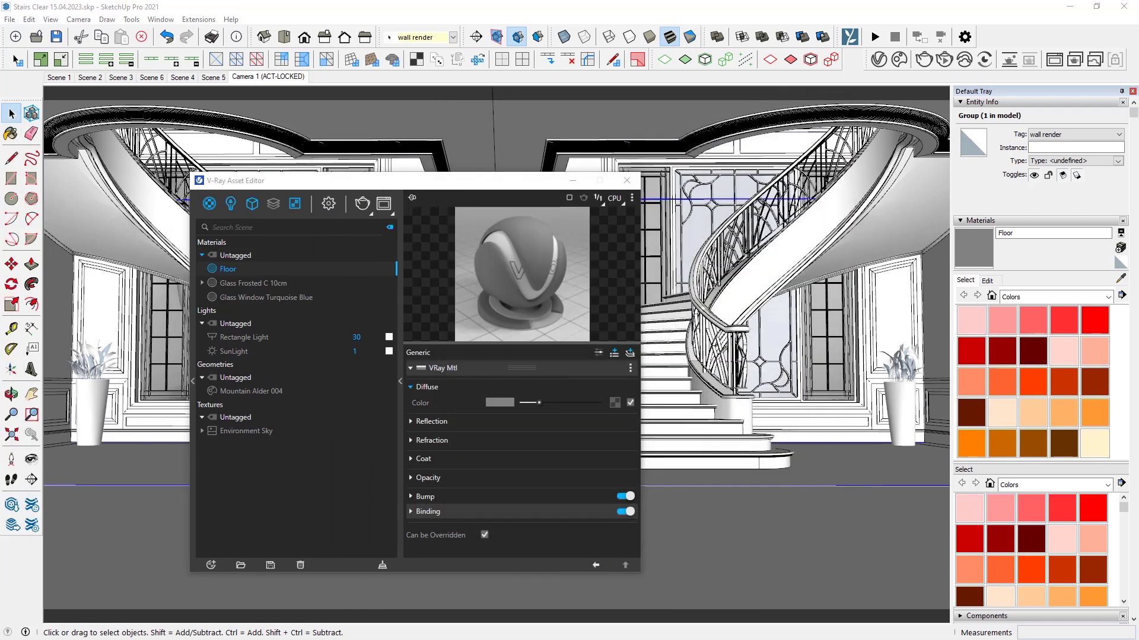
drag(653, 427, 617, 401)
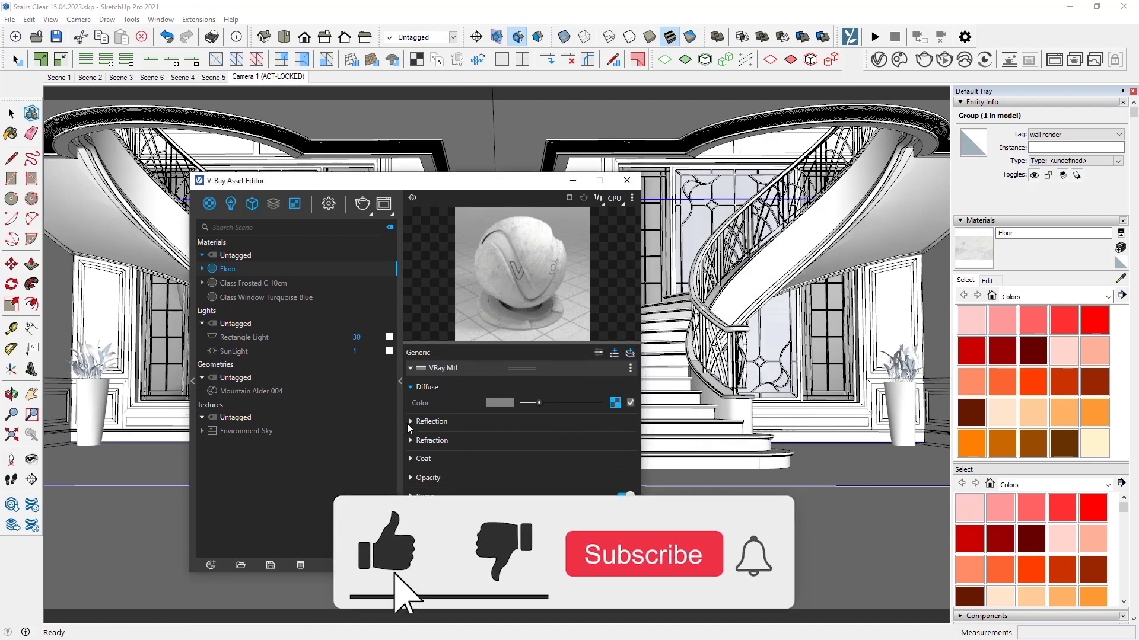
- Set the Floor material's reflection color to pure white
click(431, 421)
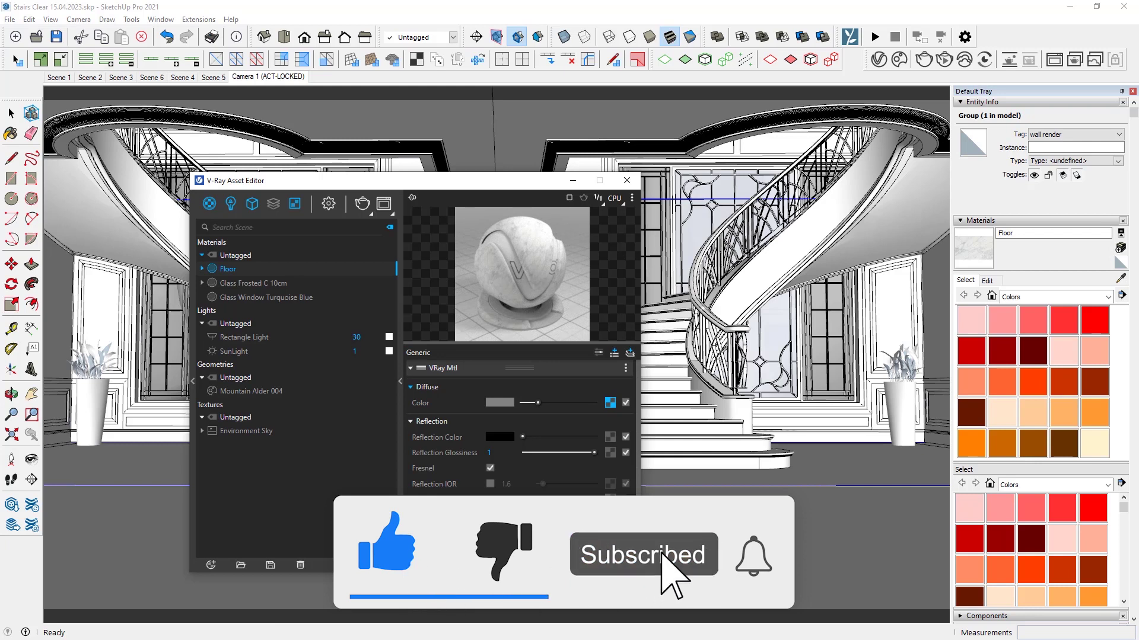
click(504, 403)
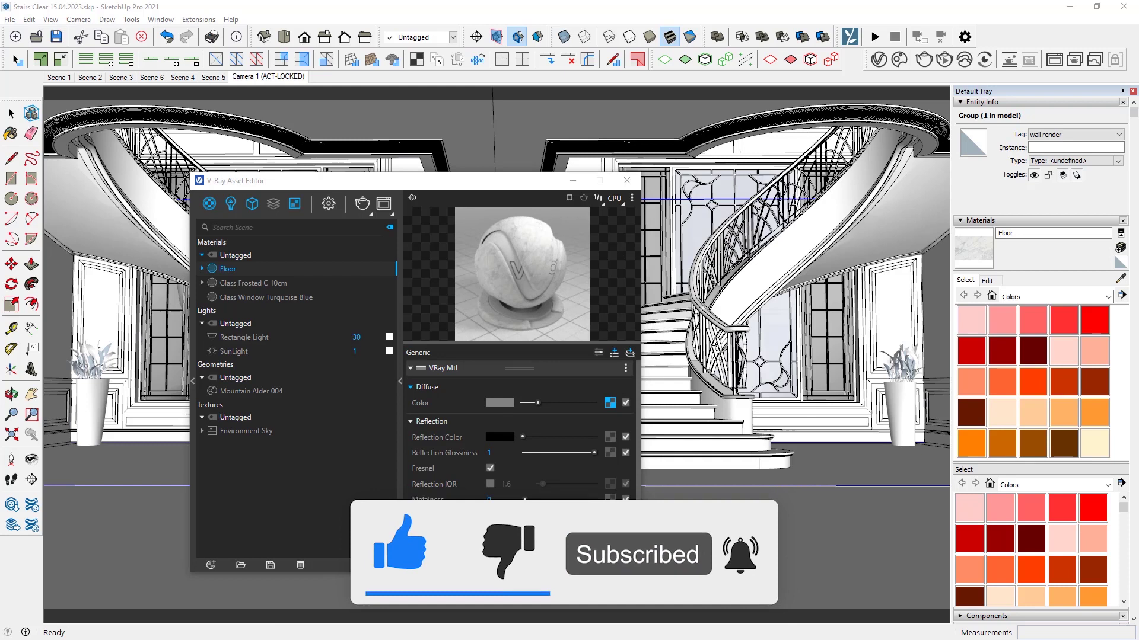
drag(119, 190, 331, 196)
drag(450, 334, 586, 333)
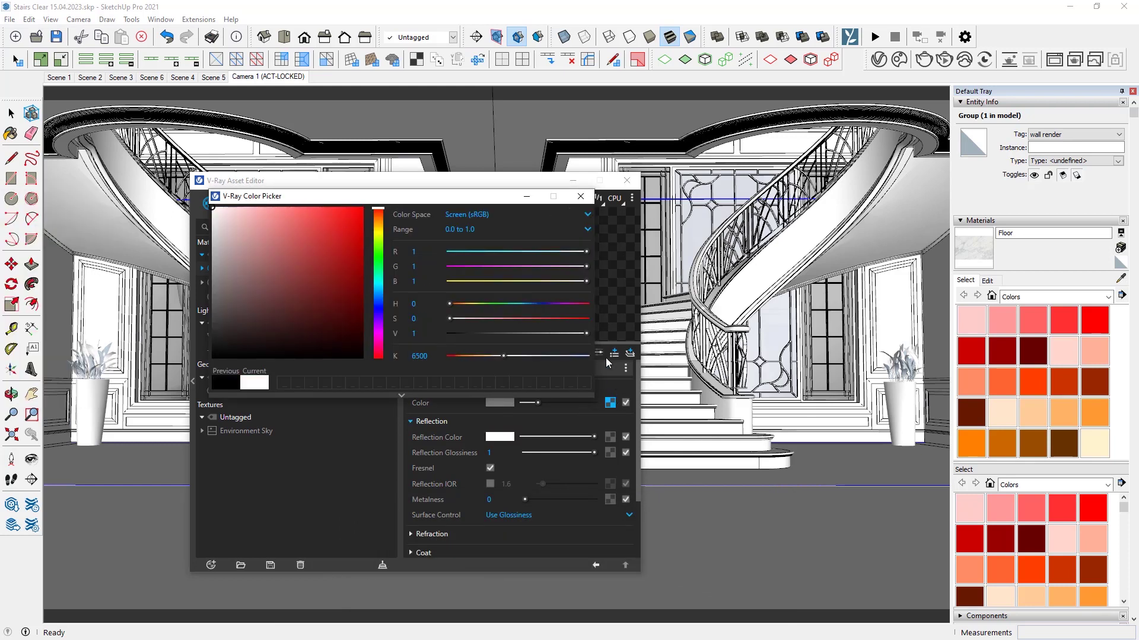
click(580, 197)
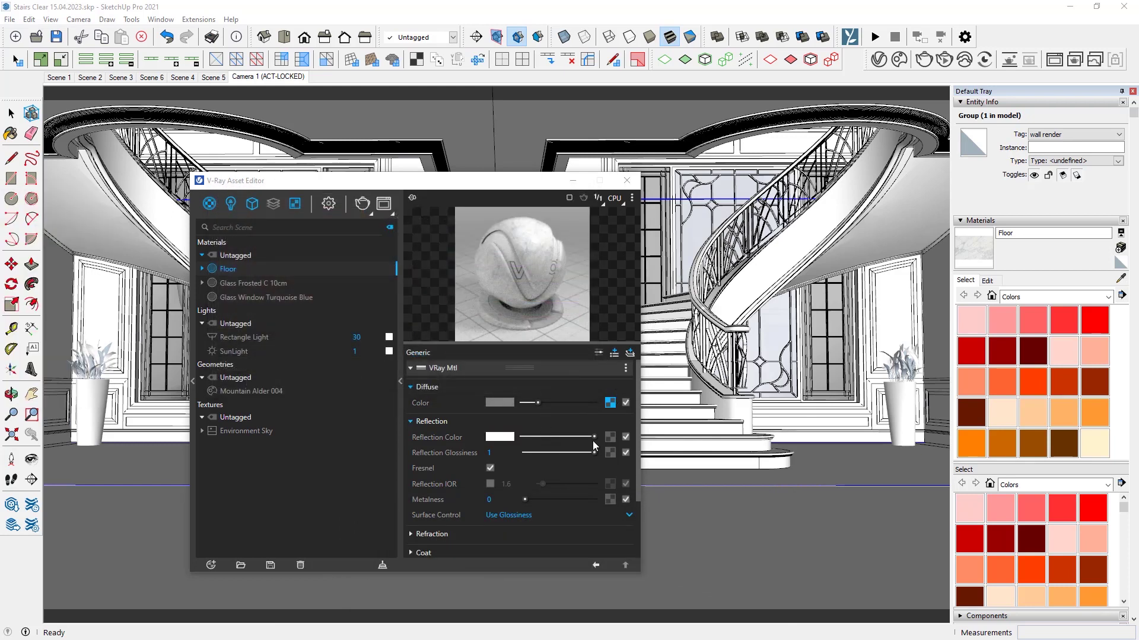
- Examine the Floor material's reflection glossiness and refraction settings
click(503, 456)
click(475, 460)
scroll(548, 465, down, 2)
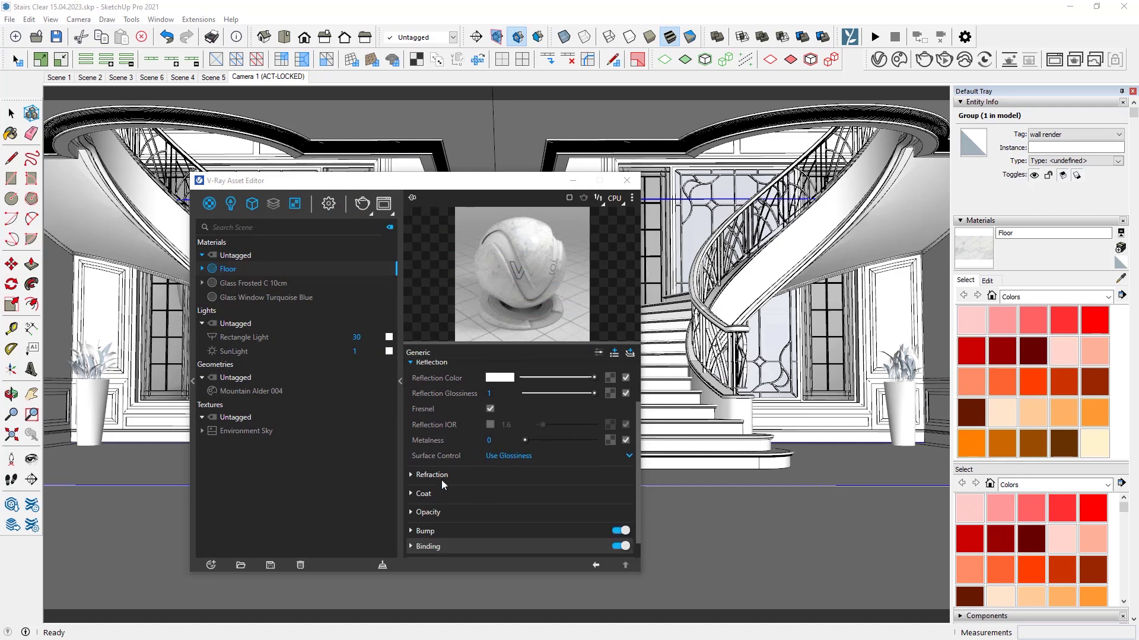
click(411, 474)
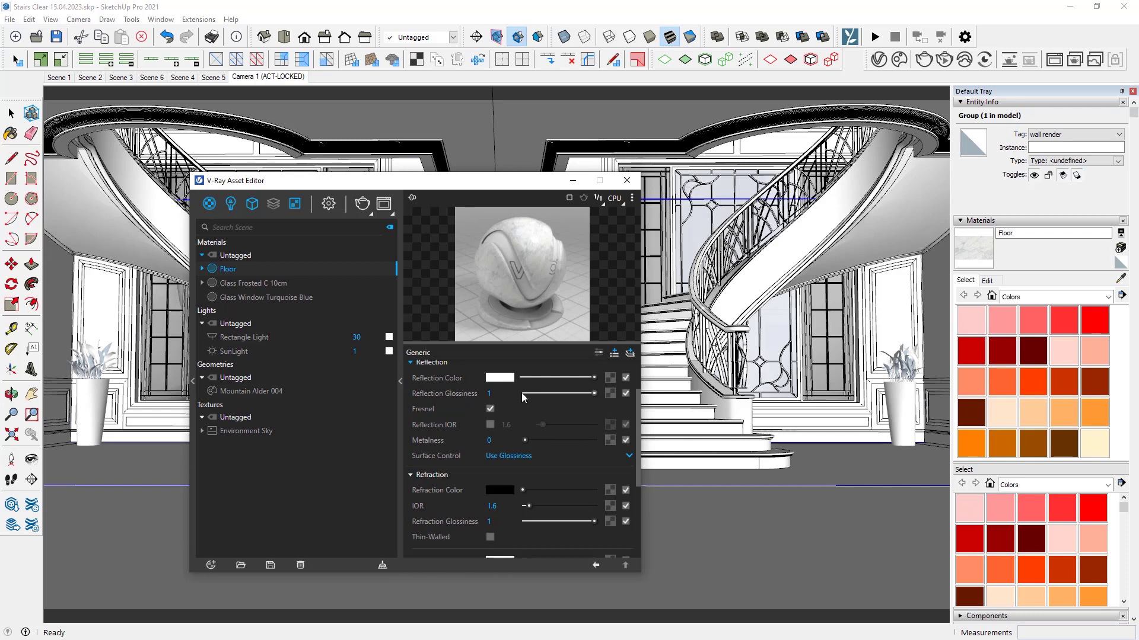
- Apply the Floor marble material to the floor component in front of the staircases
scroll(468, 487, down, 2)
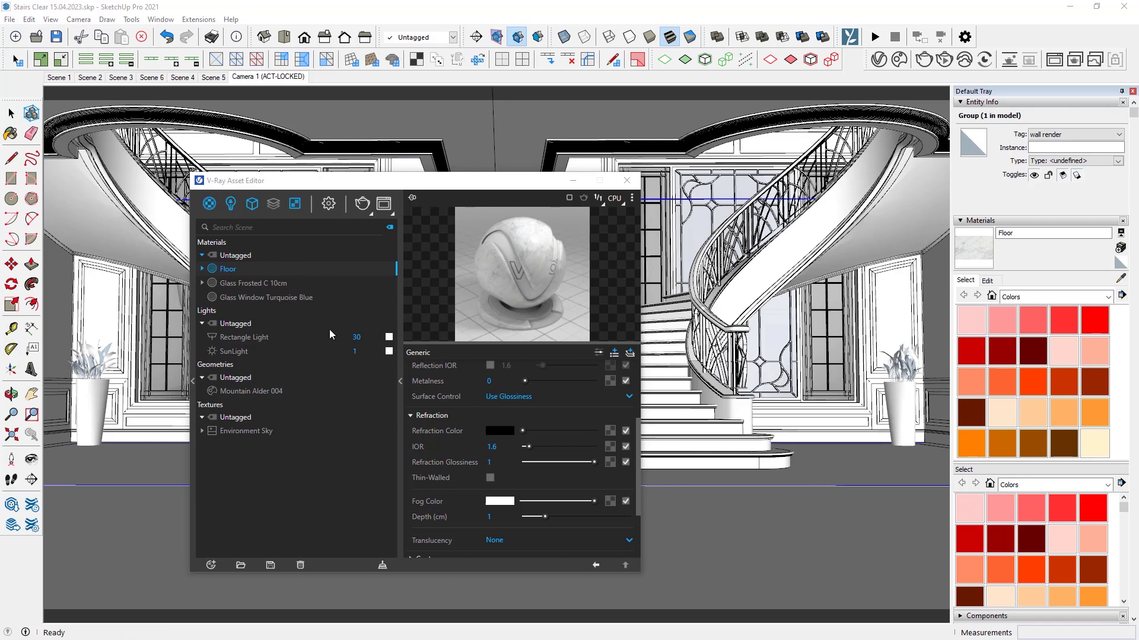
scroll(519, 451, down, 3)
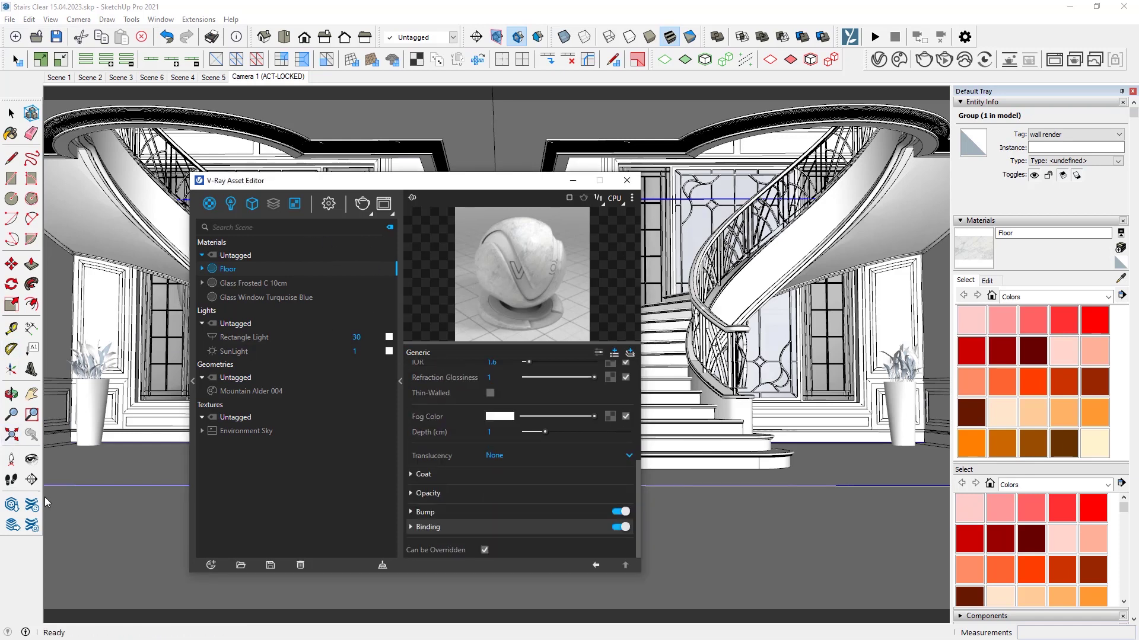
click(11, 112)
click(112, 481)
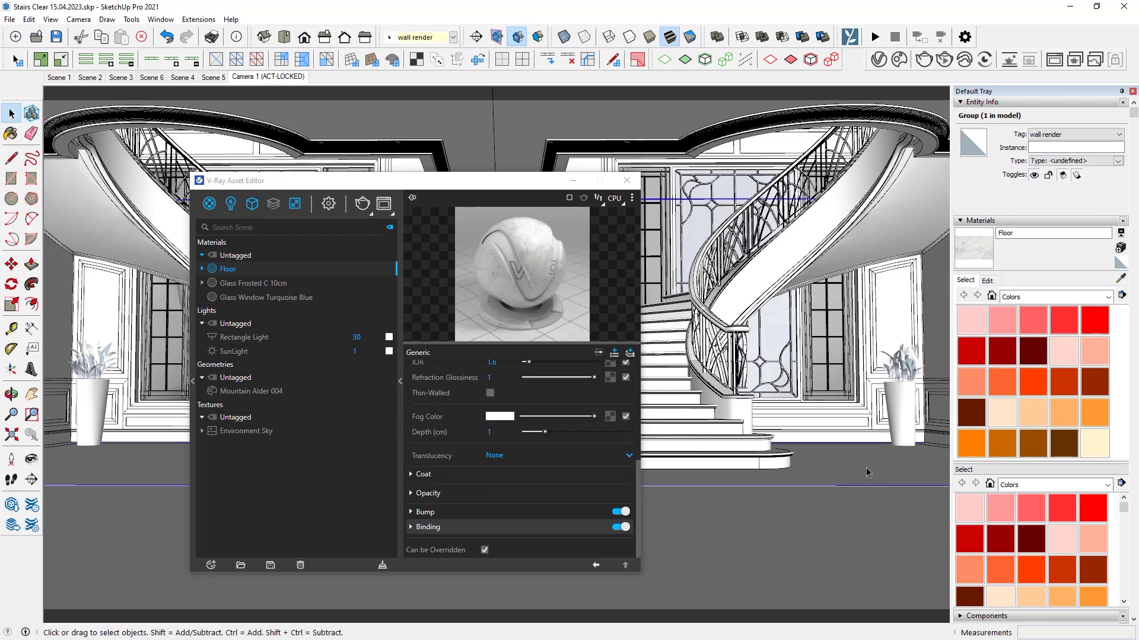
click(867, 475)
click(865, 478)
middle_drag(797, 545, 790, 467)
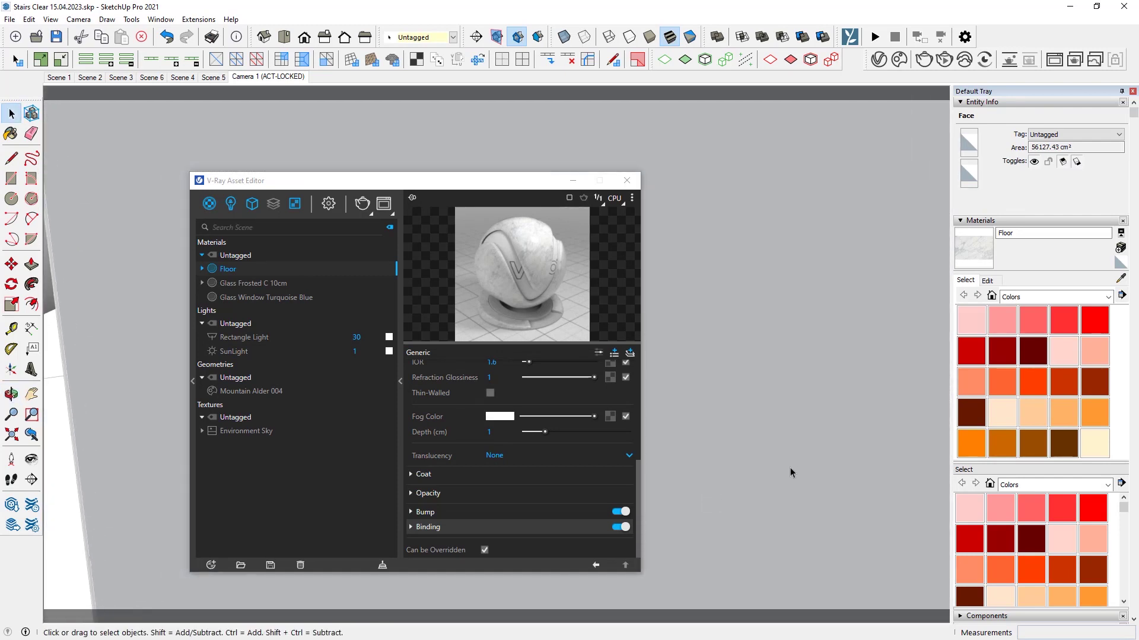
scroll(789, 472, down, 5)
click(762, 447)
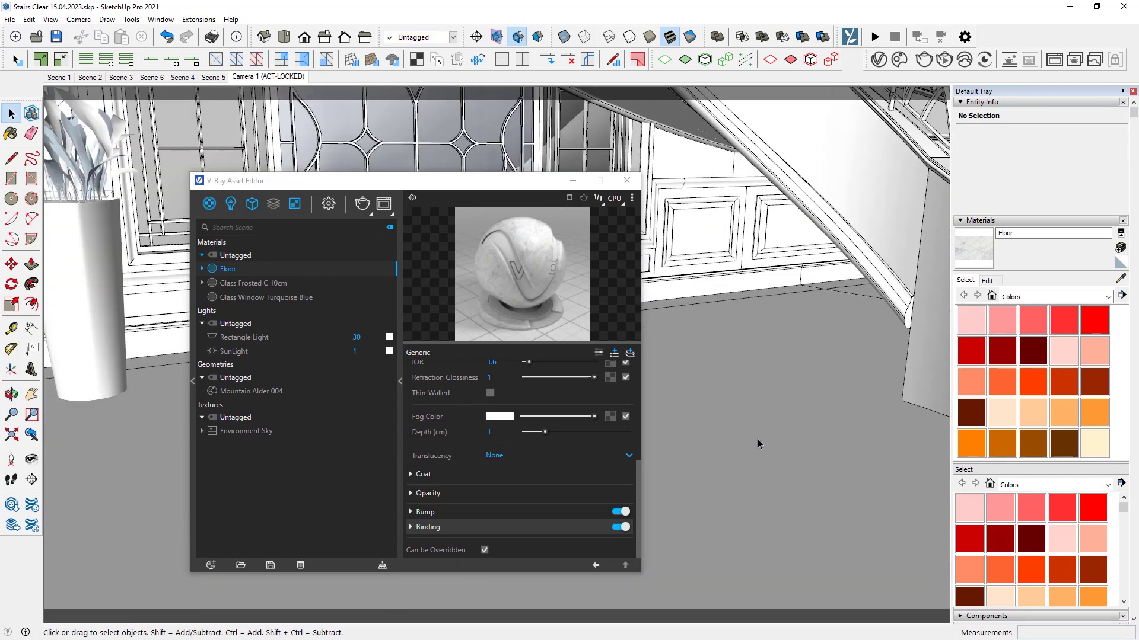
right_click(241, 274)
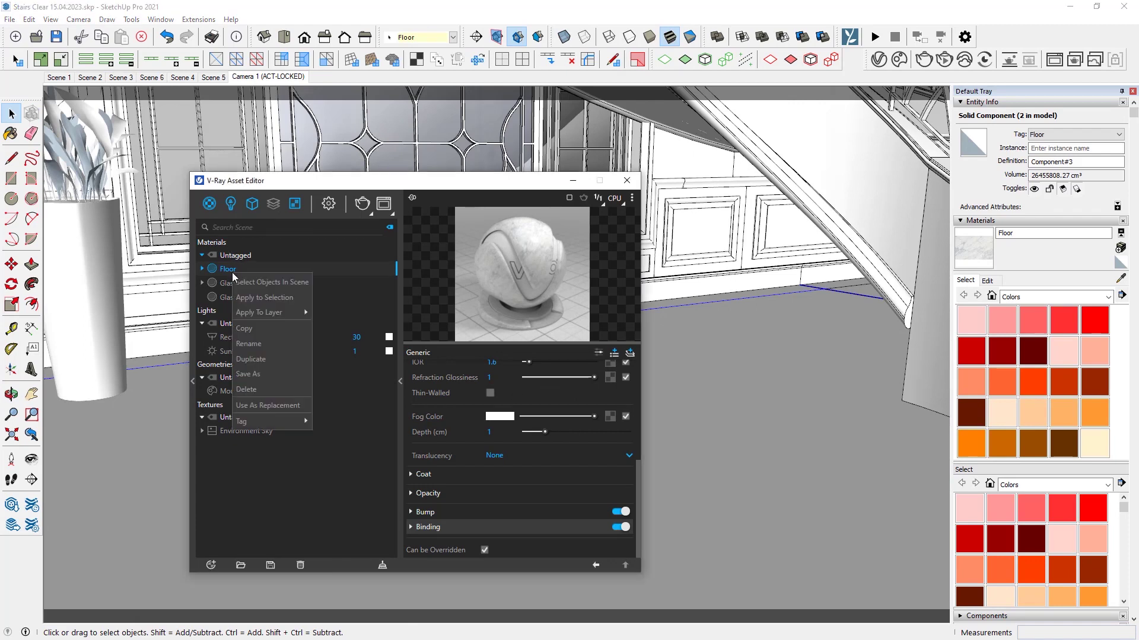
click(261, 280)
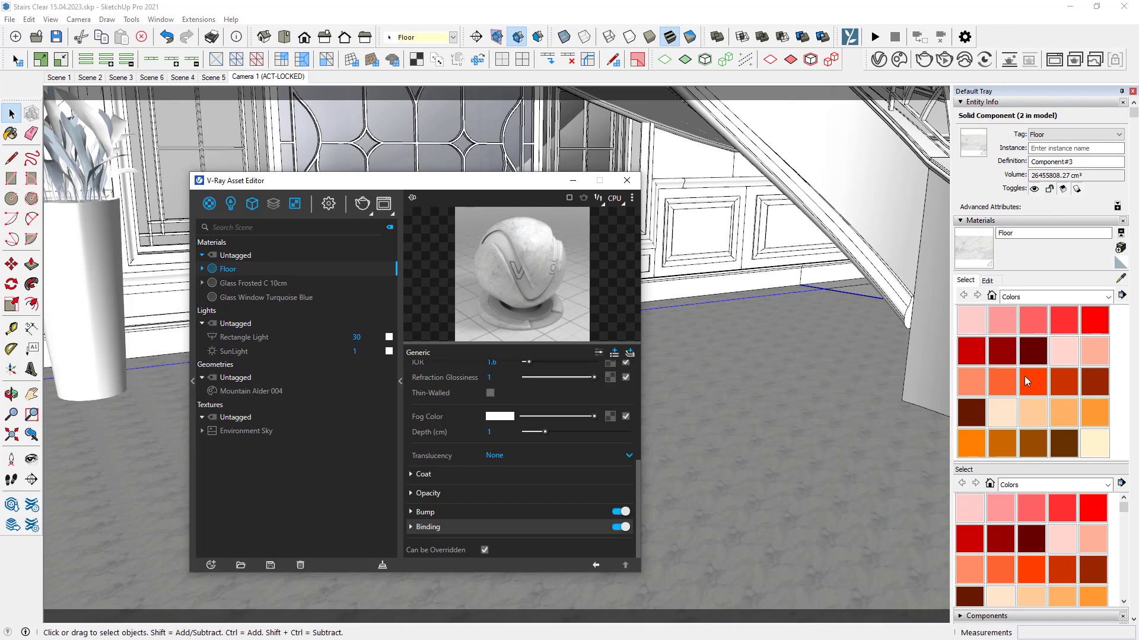
- Set the Floor material's texture width to 300 cm, keeping its proportions locked
click(989, 281)
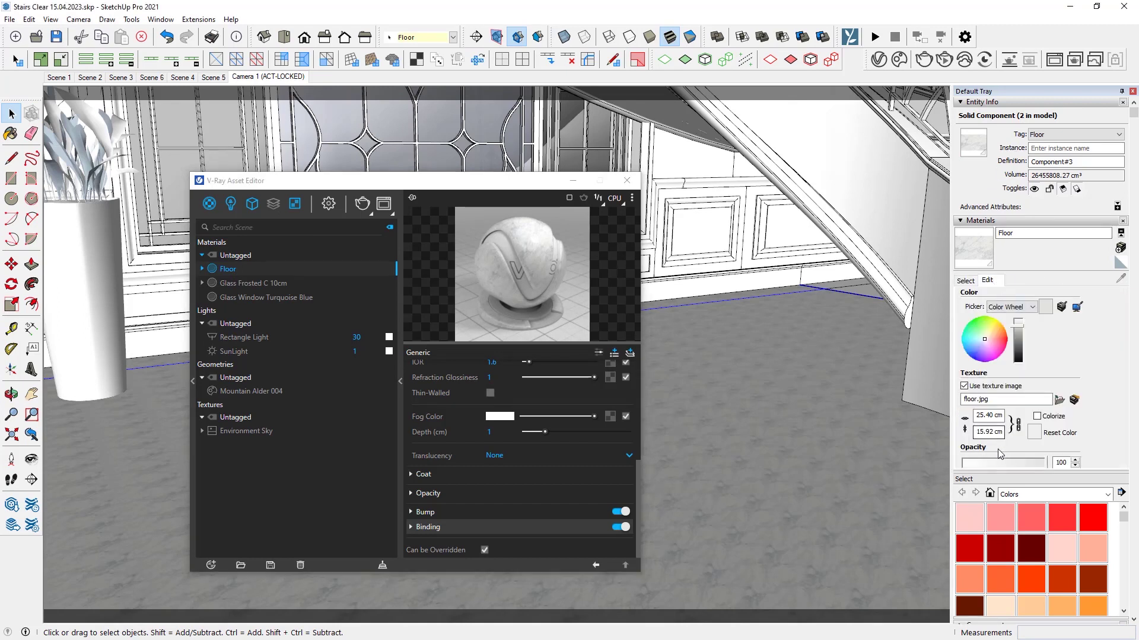
double_click(987, 415)
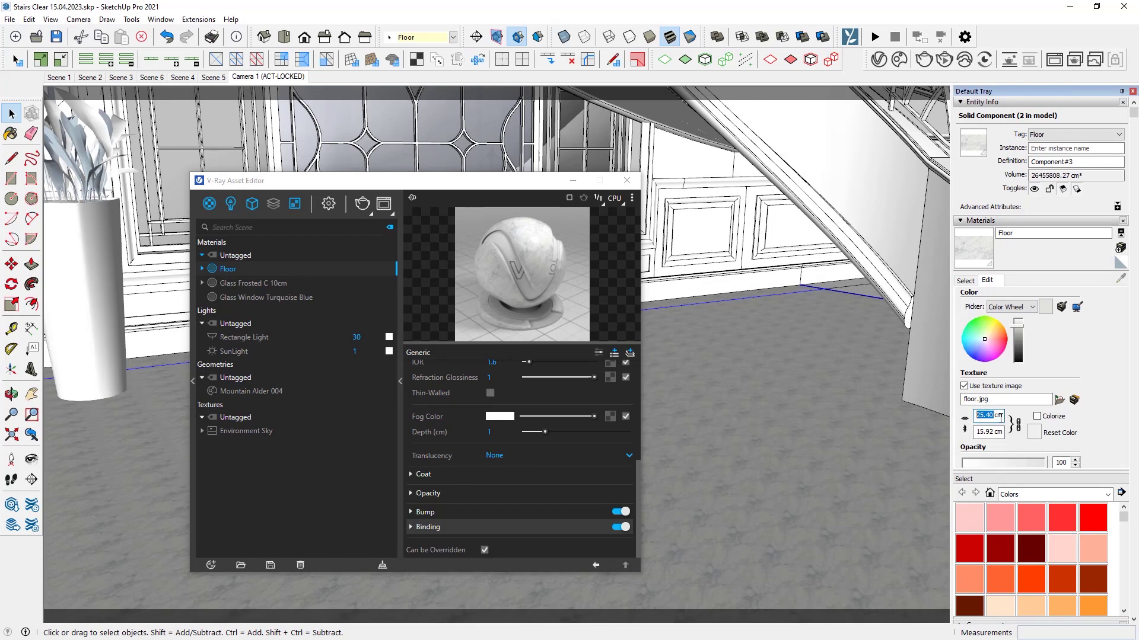
text(300)
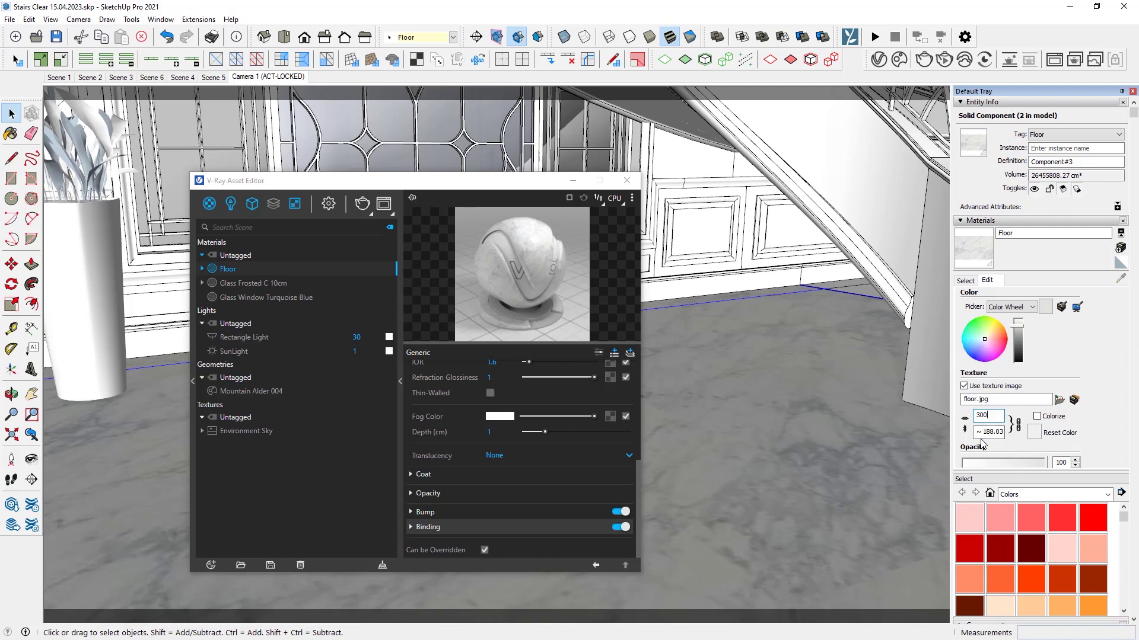
middle_drag(820, 448, 786, 336)
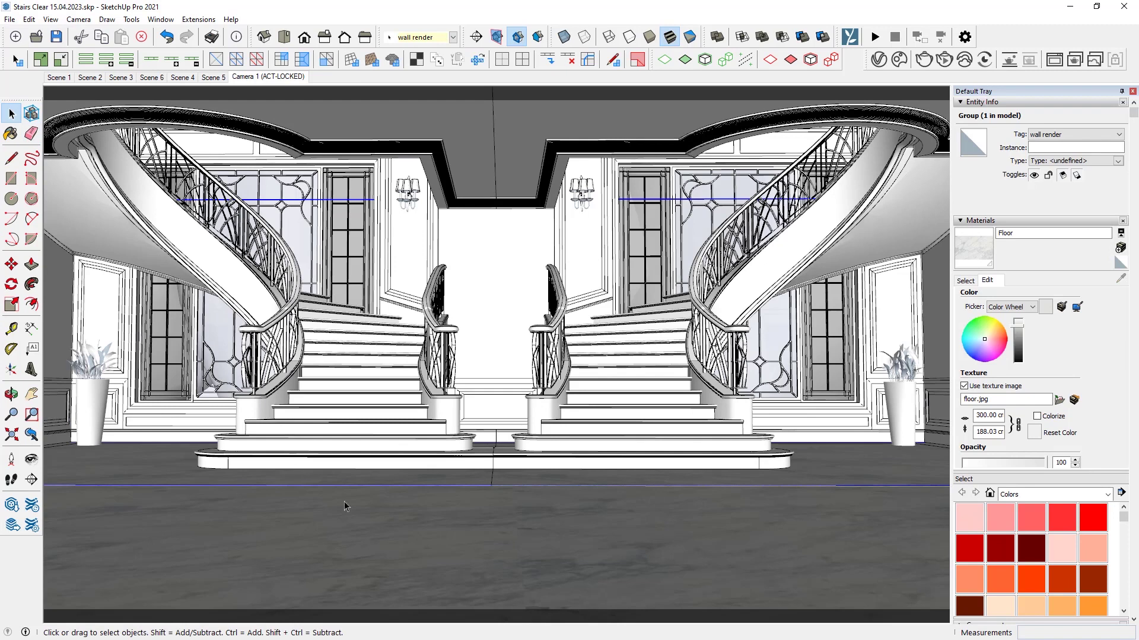
- Paint the risers of both staircases, including the wide bottom step, with the Floor marble material
click(264, 463)
click(274, 463)
click(275, 445)
scroll(274, 446, up, 10)
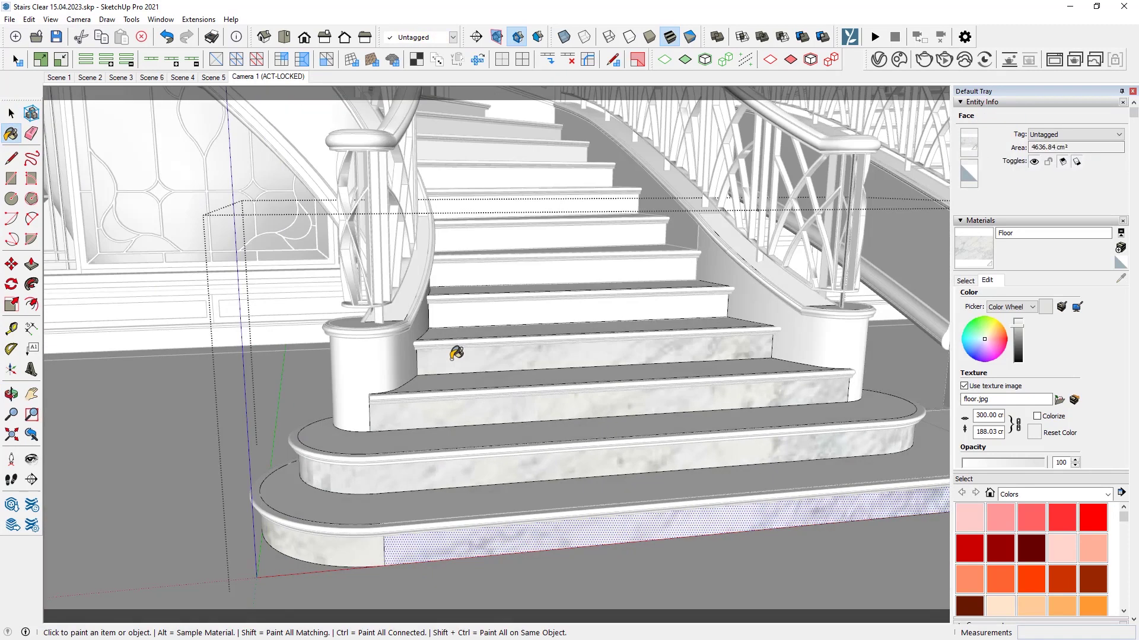
scroll(500, 260, up, 3)
key(Escape)
key(Escape)
scroll(554, 270, down, 8)
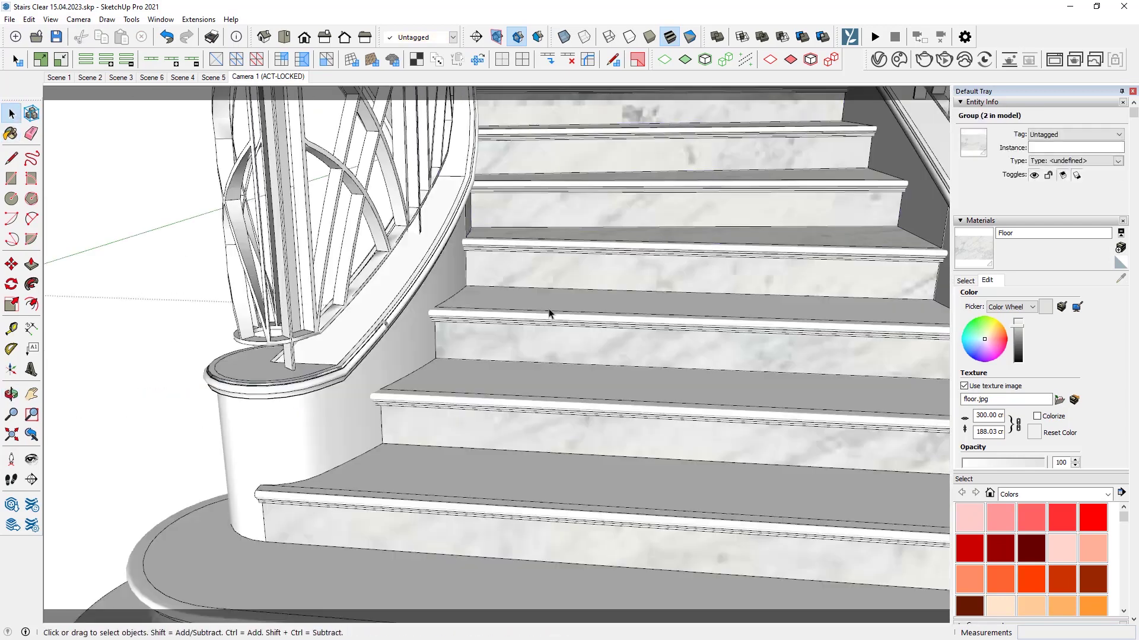
middle_drag(550, 312, 441, 382)
key(Page_Up)
key(space)
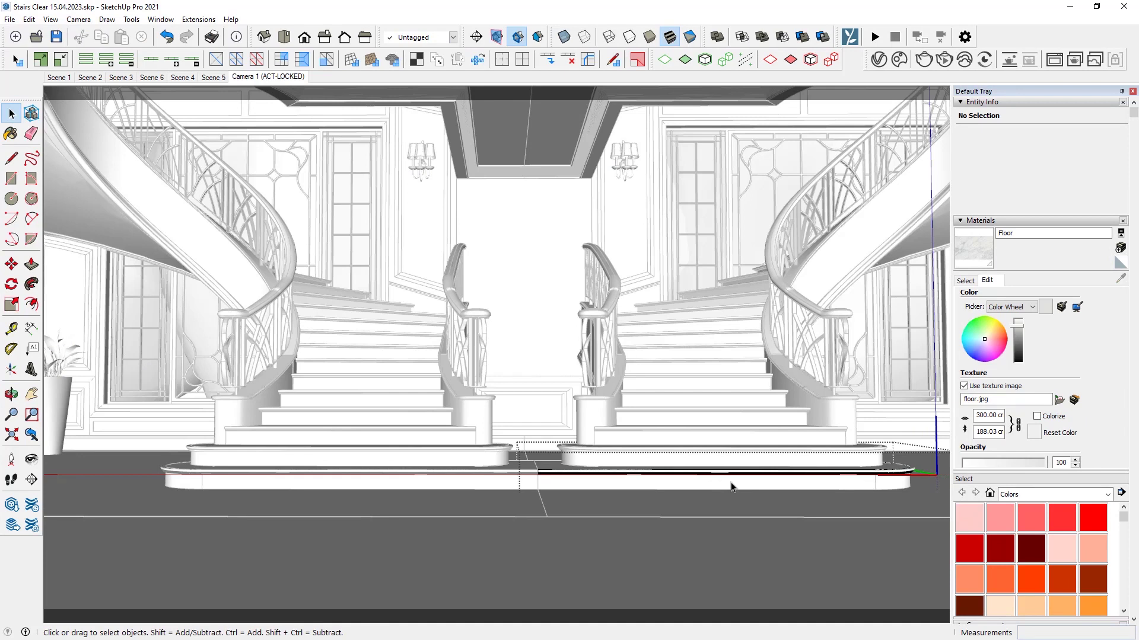
click(731, 487)
click(716, 496)
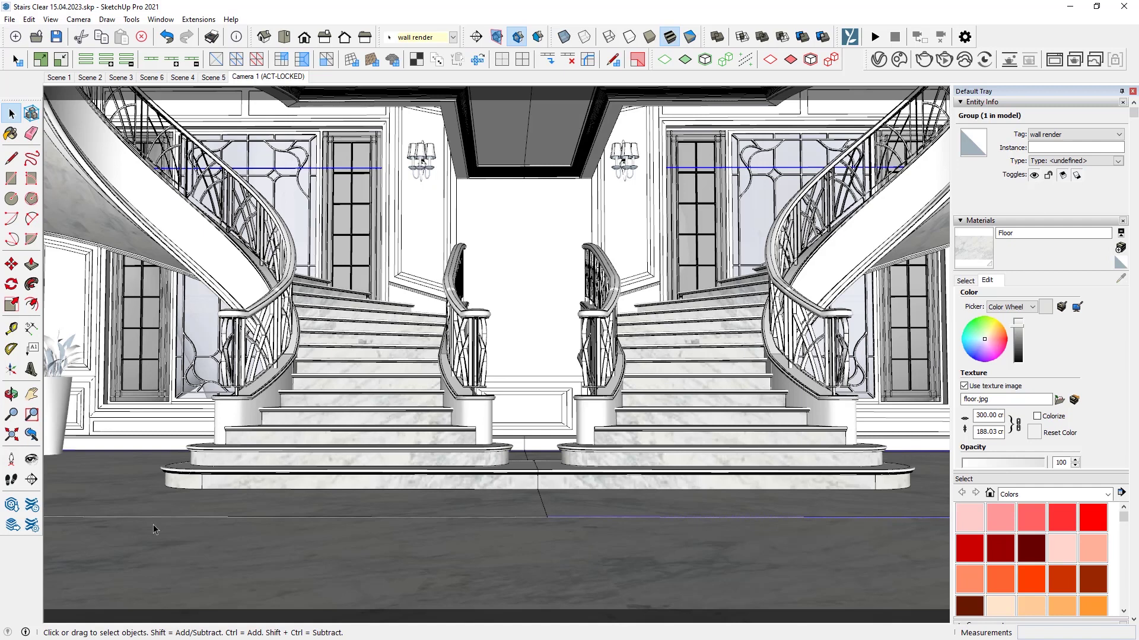
- Create another Generic V-Ray material in the Asset Editor
key(m)
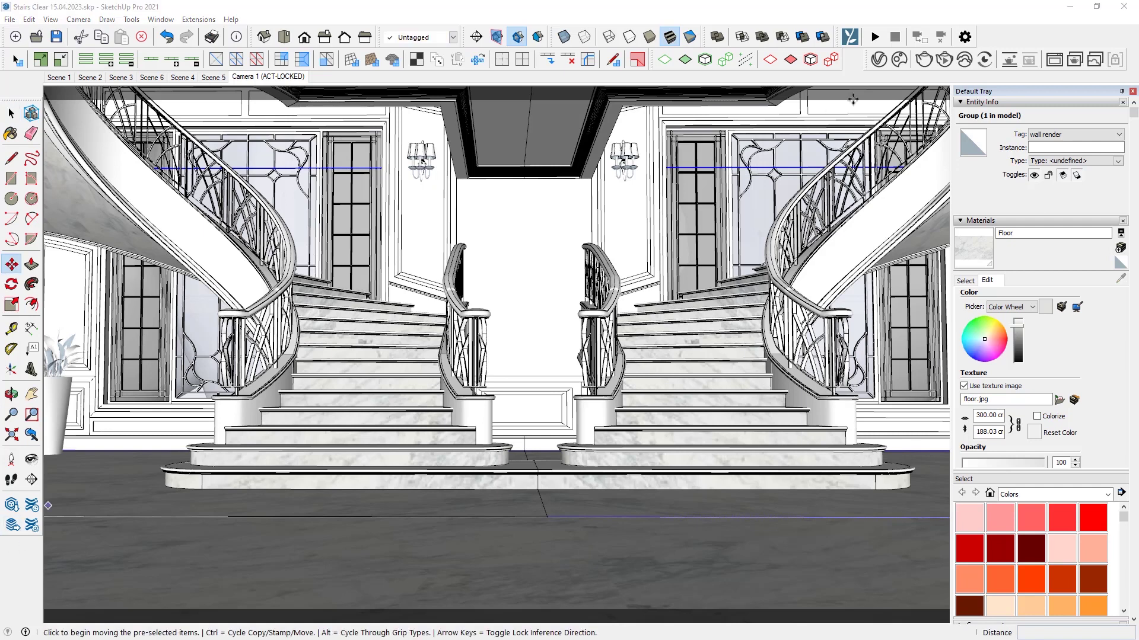
click(878, 60)
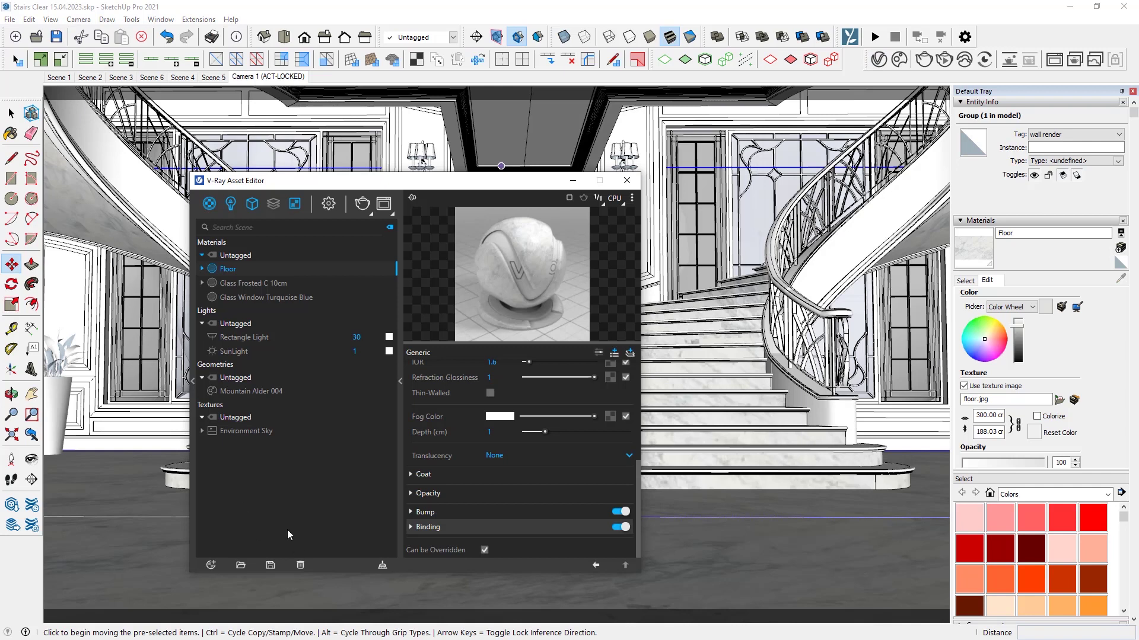
click(211, 565)
mouse_move(235, 550)
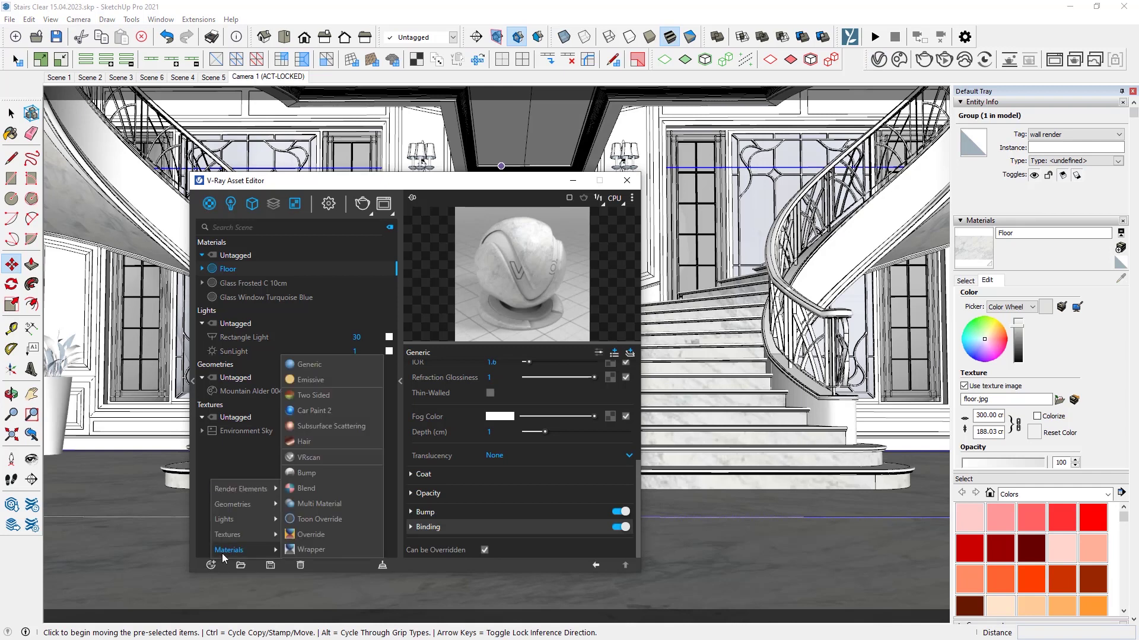
click(323, 368)
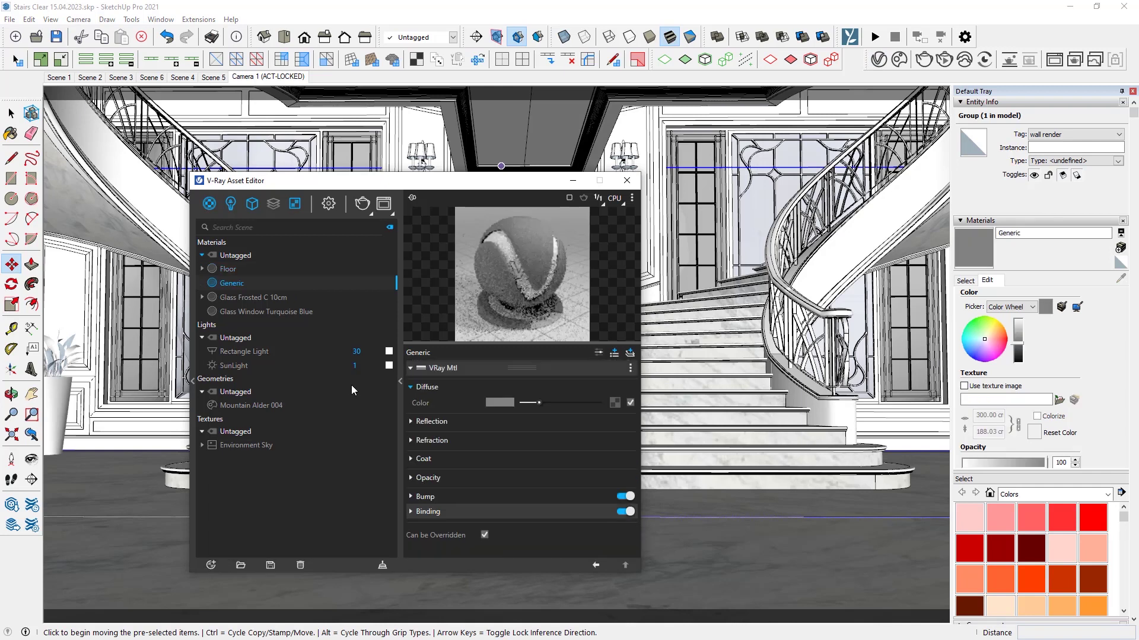
- Rename the new Generic material as Step
right_click(234, 288)
click(268, 354)
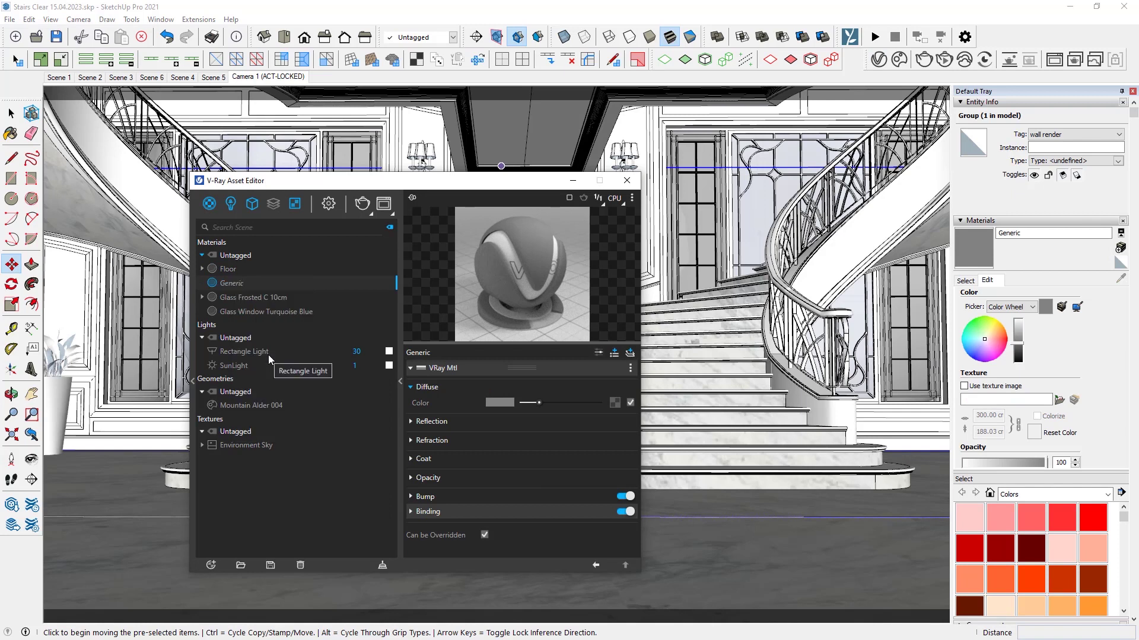
key(BackSpace)
key(BackSpace)
key(BackSpace)
key(BackSpace)
key(BackSpace)
key(BackSpace)
key(BackSpace)
text(Step)
key(Return)
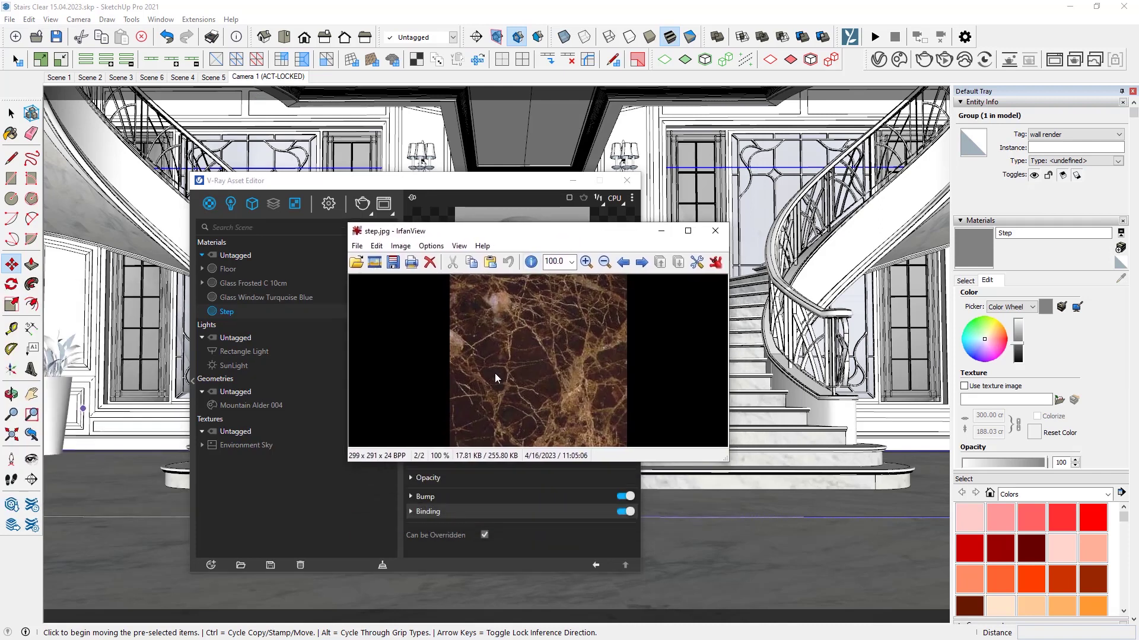
- Assign the dark marble image step.jpg as the Step material's diffuse texture and set its reflection color to pure white
click(715, 230)
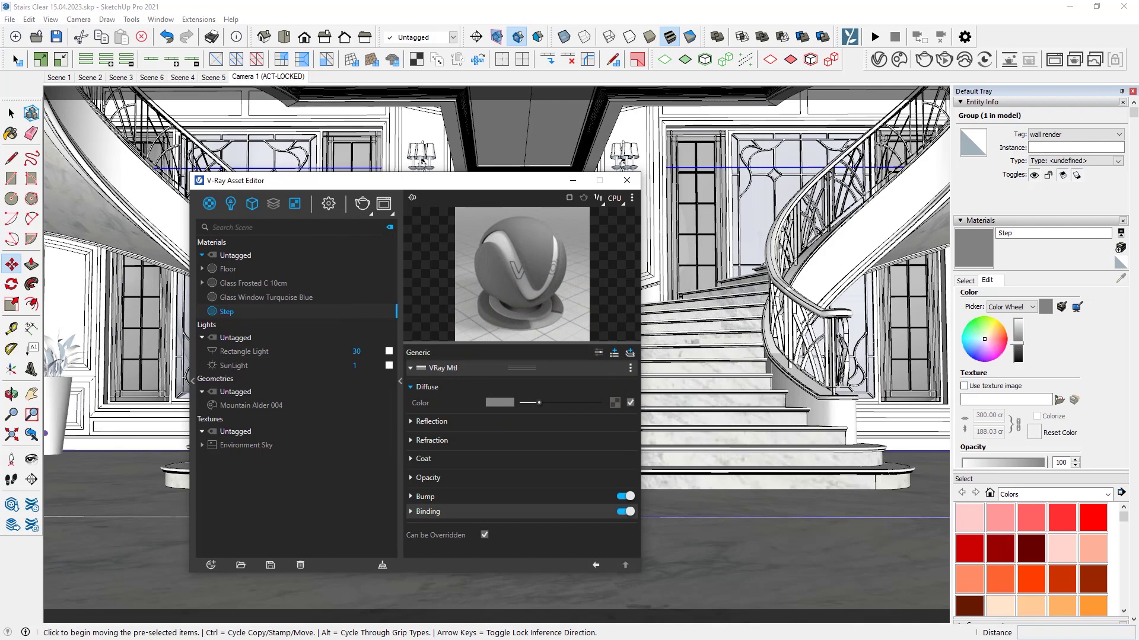
drag(1138, 267, 614, 402)
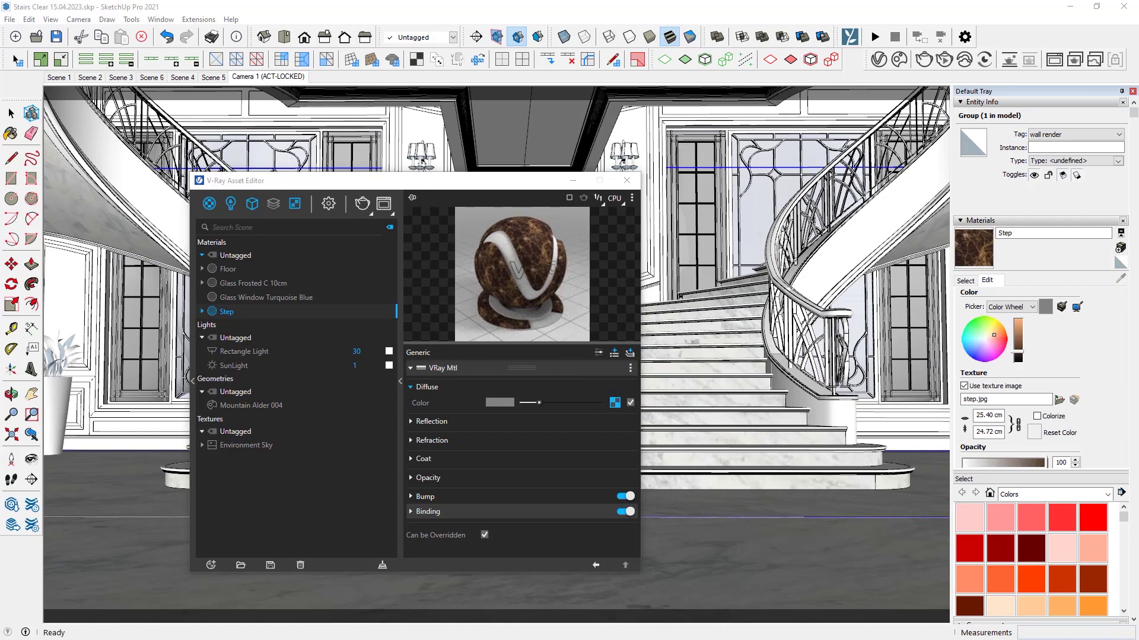
click(410, 422)
drag(520, 437, 596, 437)
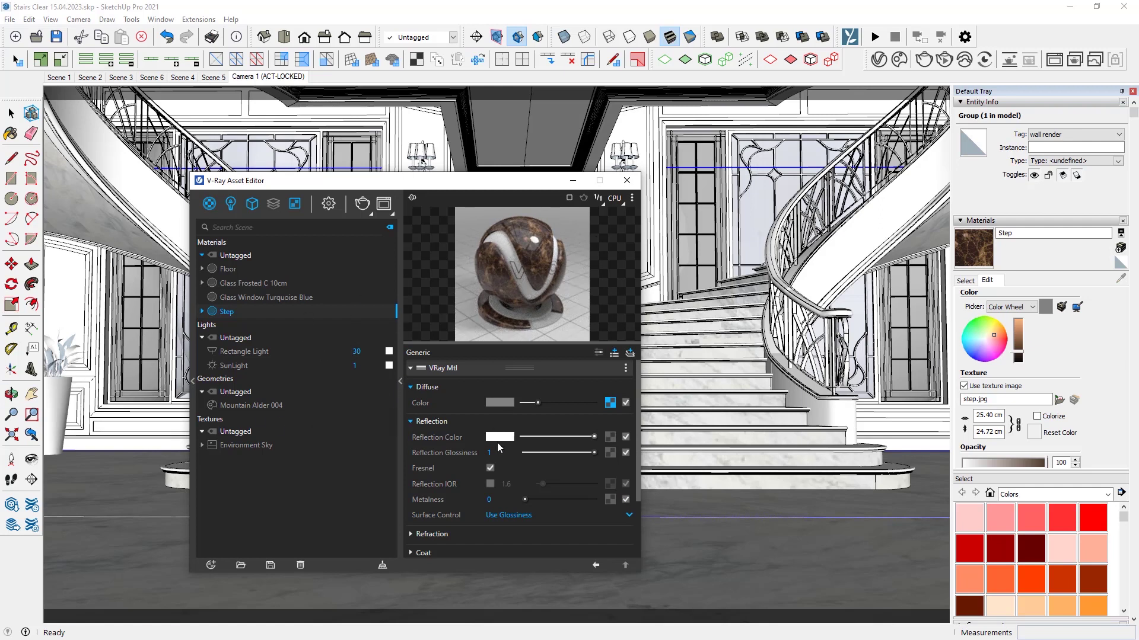
mouse_move(594, 437)
mouse_down()
mouse_move(543, 438)
mouse_move(595, 437)
mouse_up()
- Disable and re-enable Fresnel on the Step material to compare its reflections in the preview
click(490, 468)
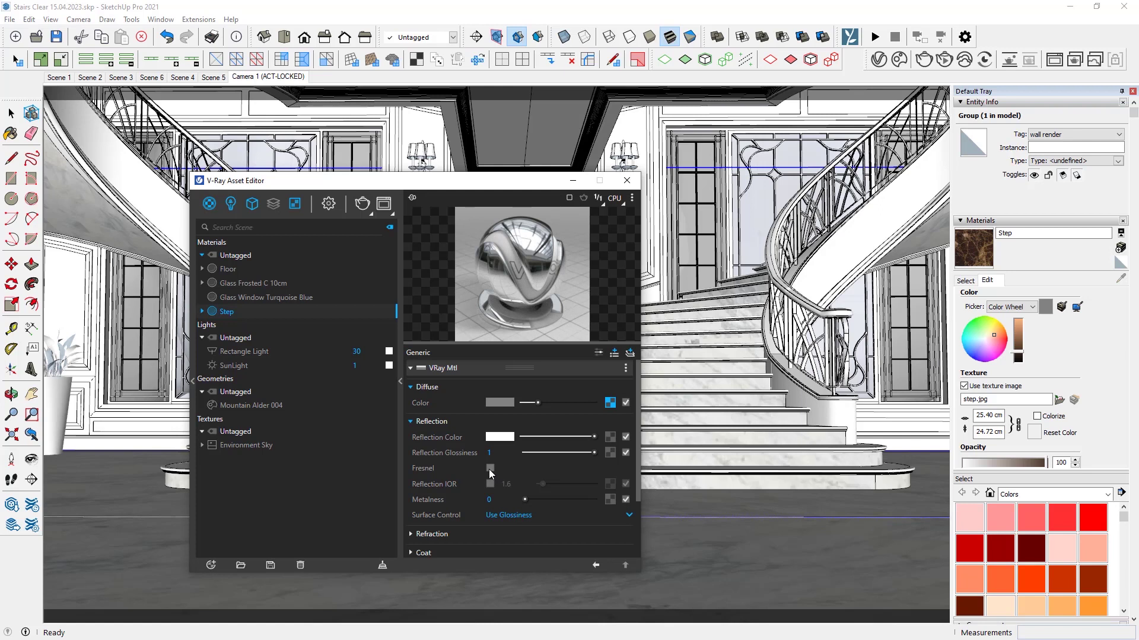
click(489, 468)
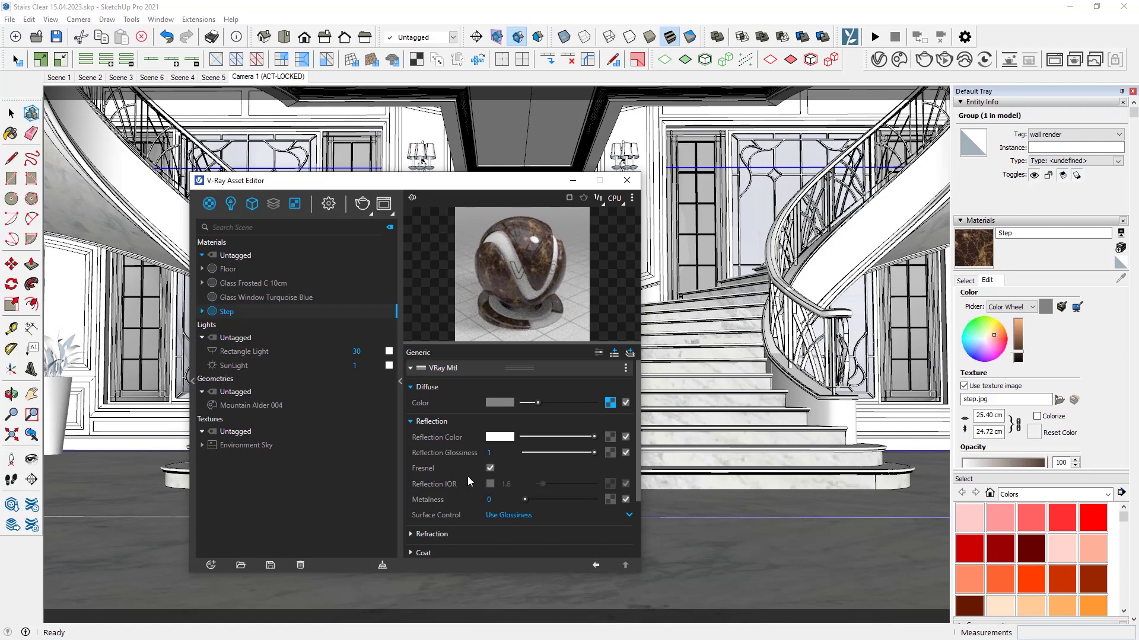
scroll(469, 480, down, 3)
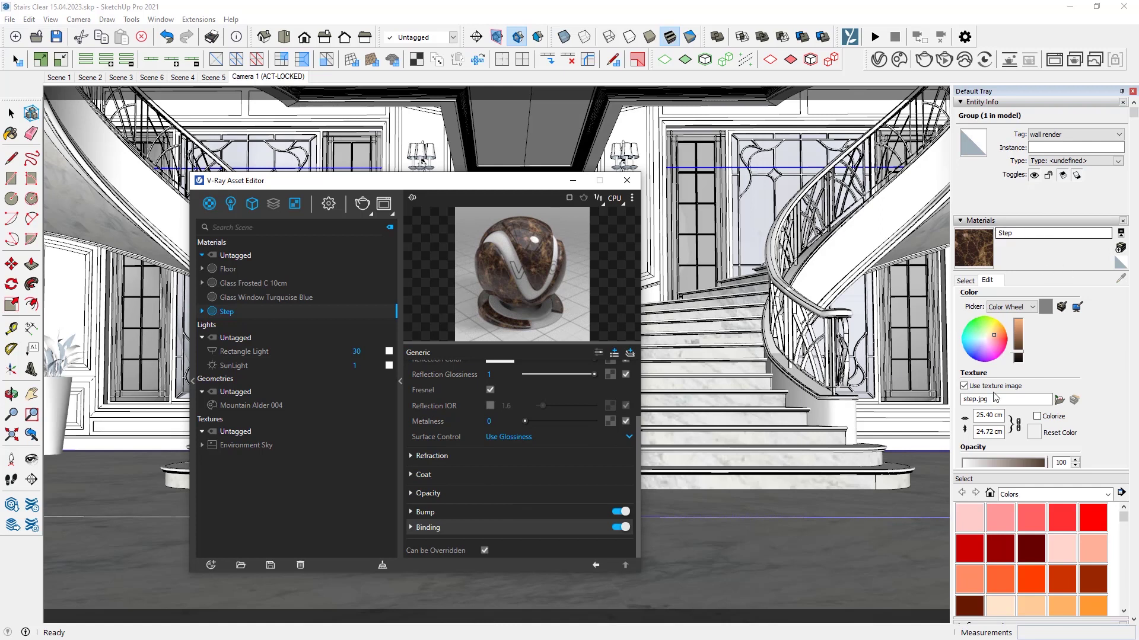
- Set the Step texture's size to 121.92 cm wide by 74.37 cm high with its proportions unlinked, and close the Asset Editor
click(984, 415)
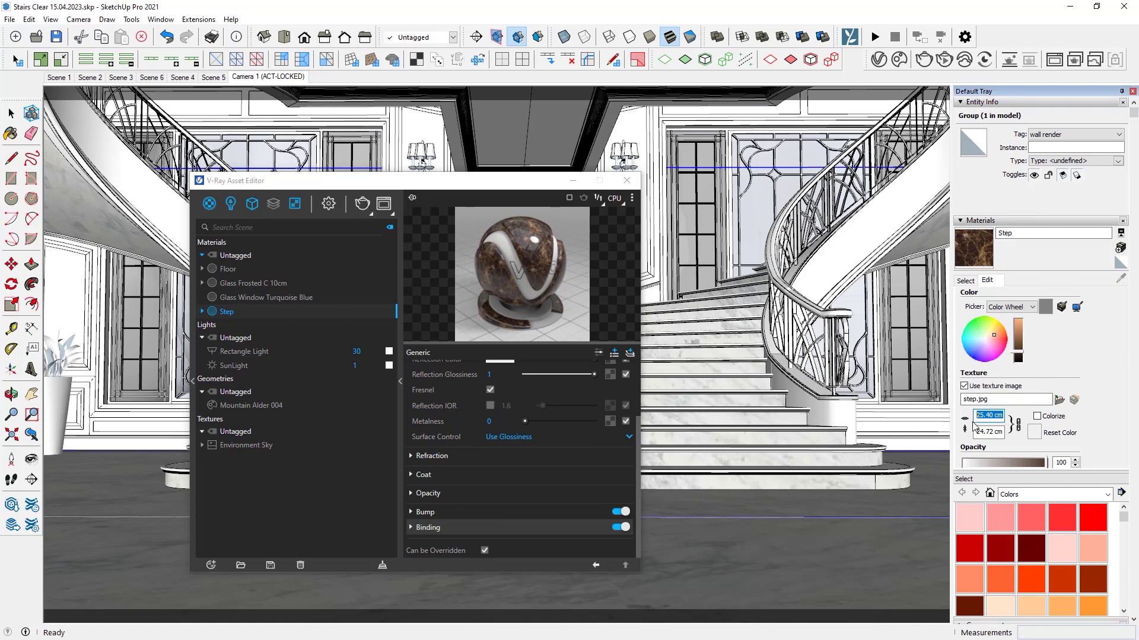
text(121.92)
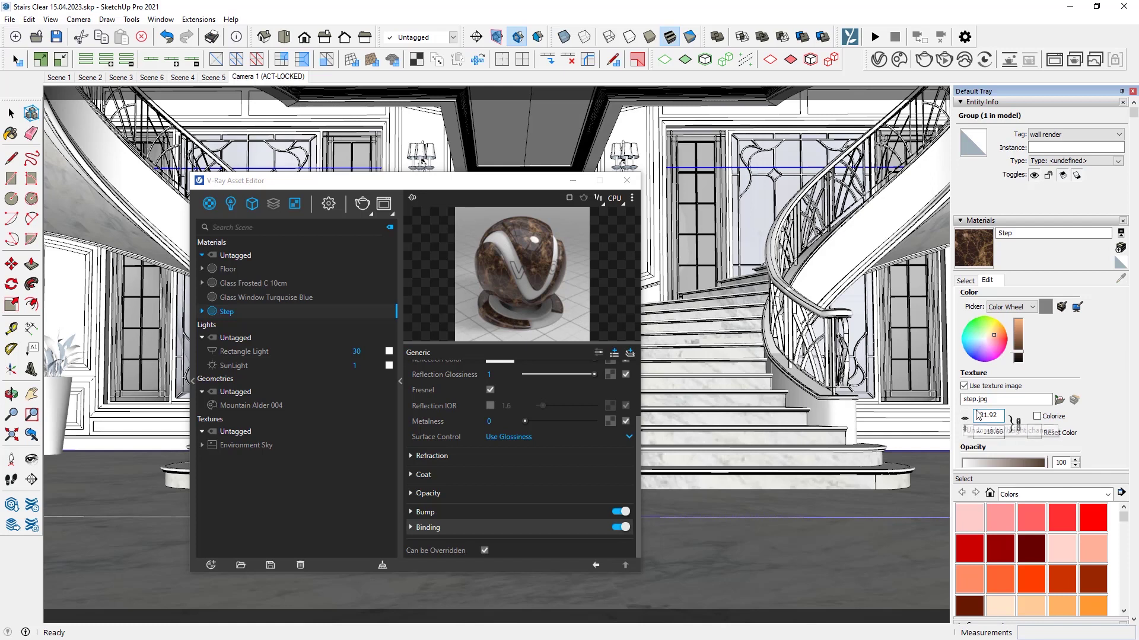
click(1018, 424)
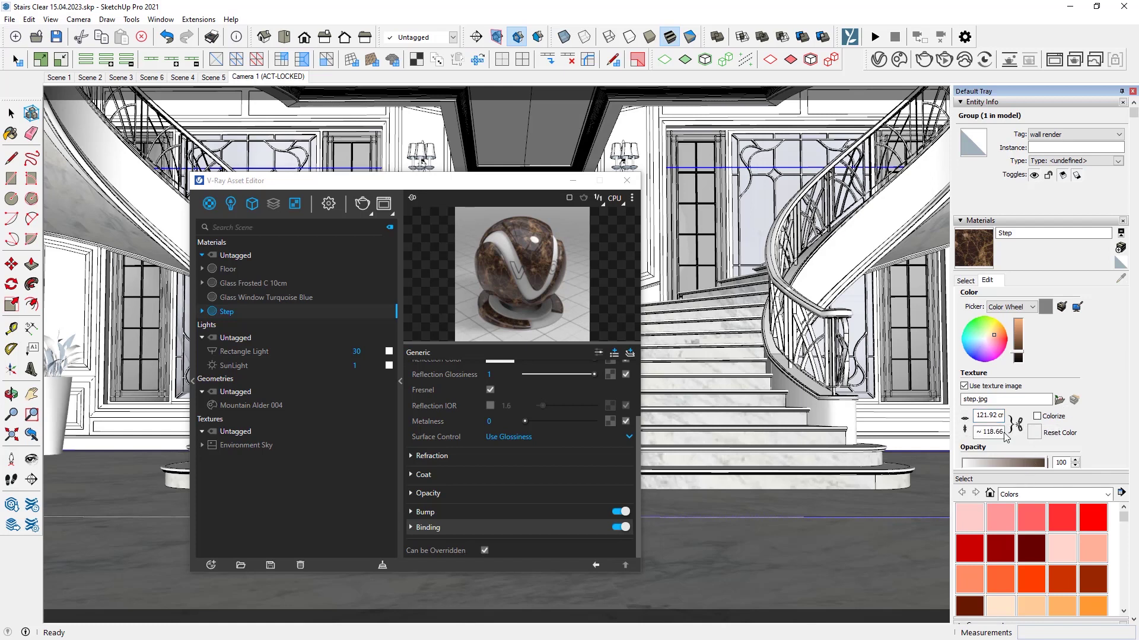
triple_click(976, 432)
text(74.37)
key(Tab)
click(626, 182)
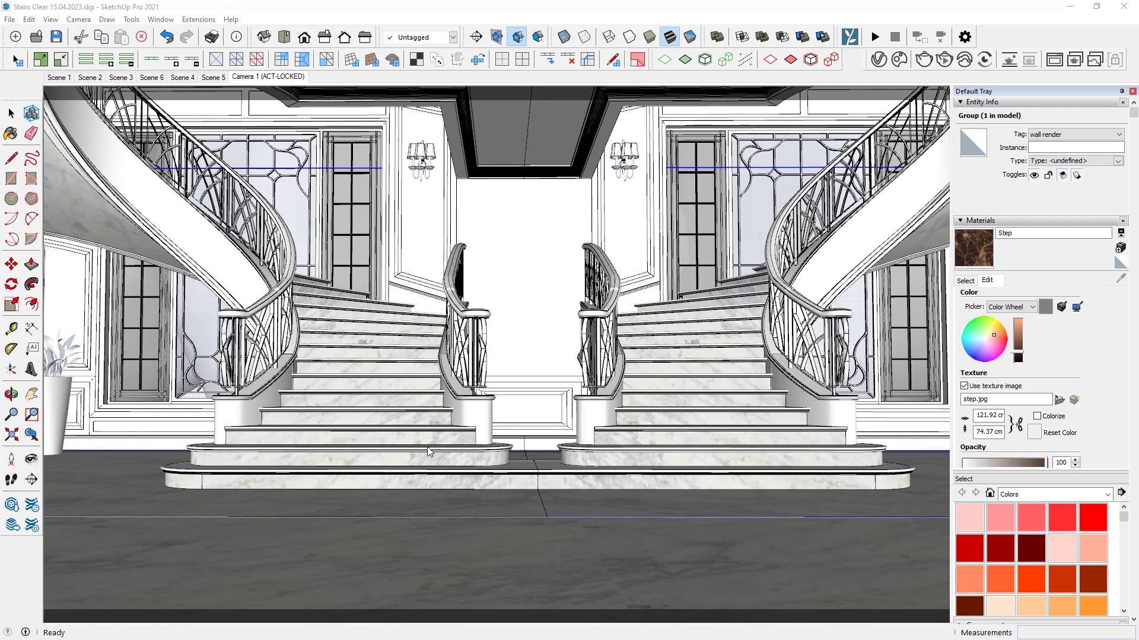
- Apply the Step material to the stair treads, nosings, railings, side stringers and wall baseboards, and return to the Camera 1 scene
key(space)
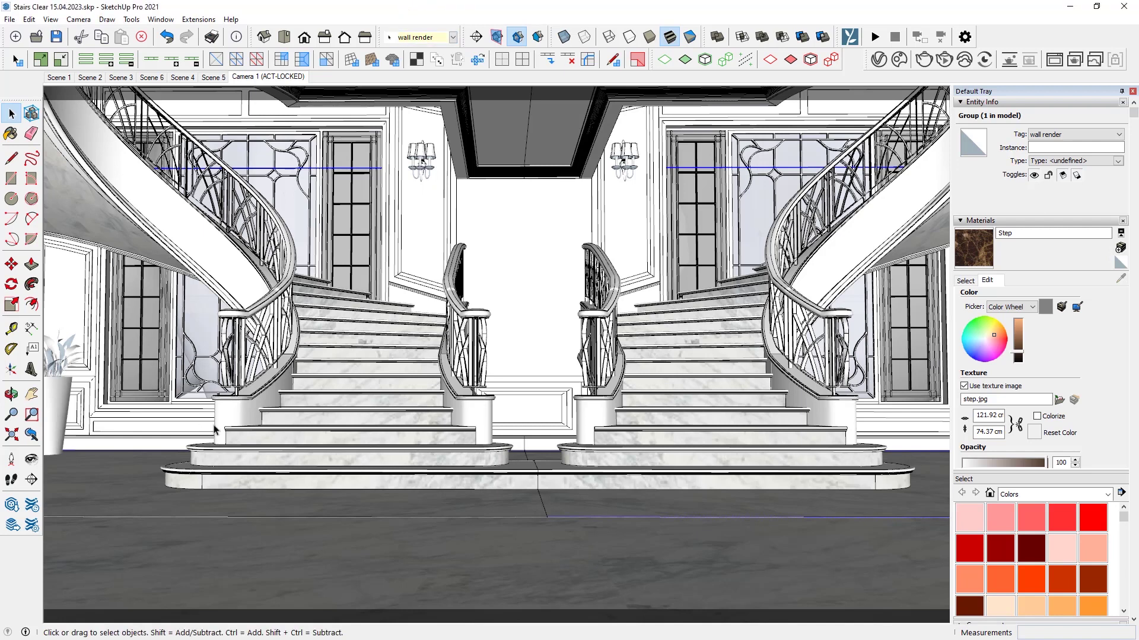
scroll(222, 490, up, 10)
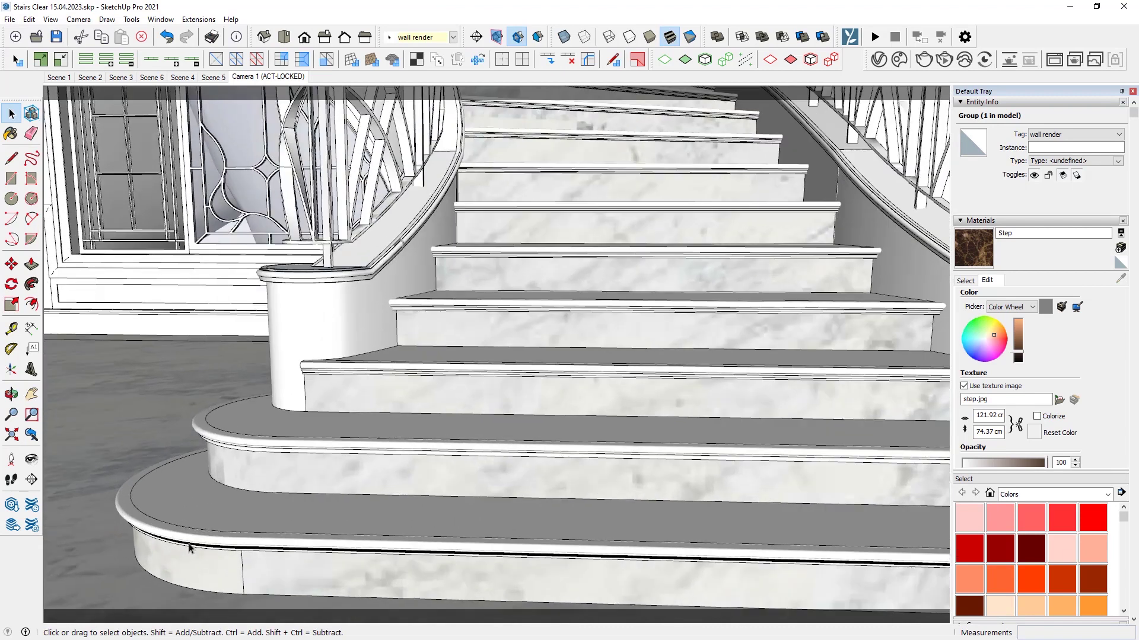
double_click(190, 547)
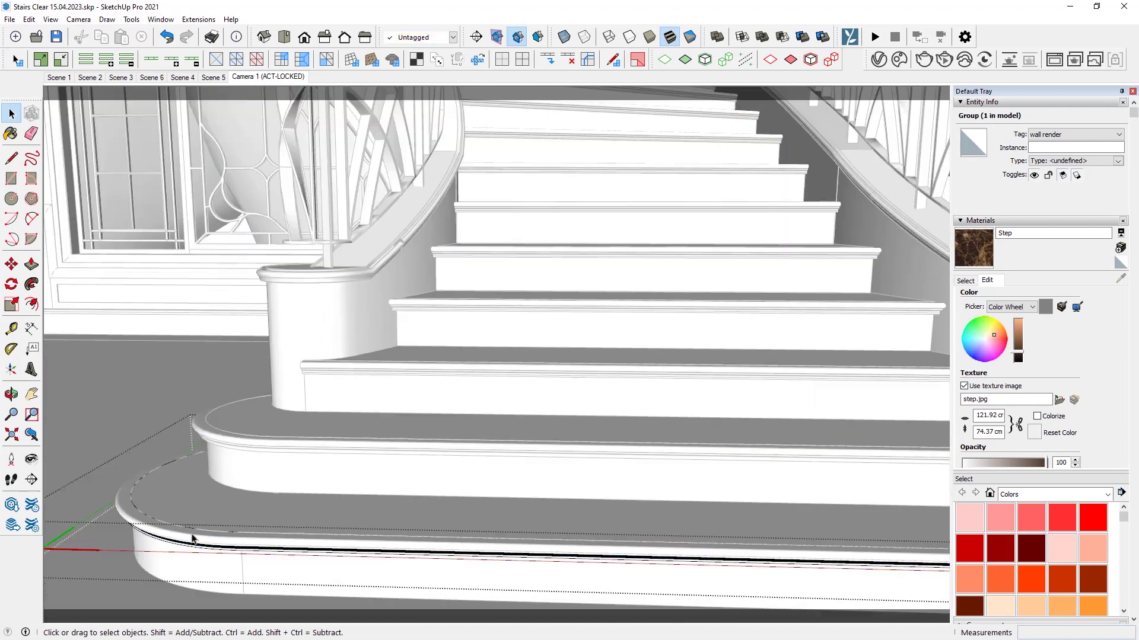
click(190, 547)
key(b)
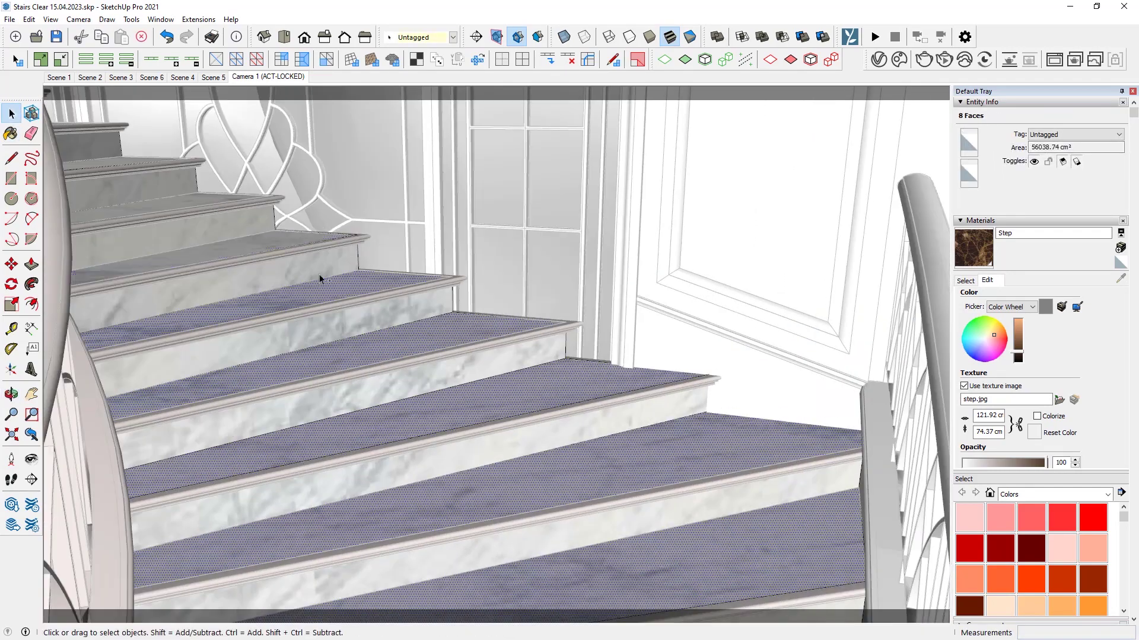
key(b)
click(355, 376)
middle_drag(356, 376, 269, 416)
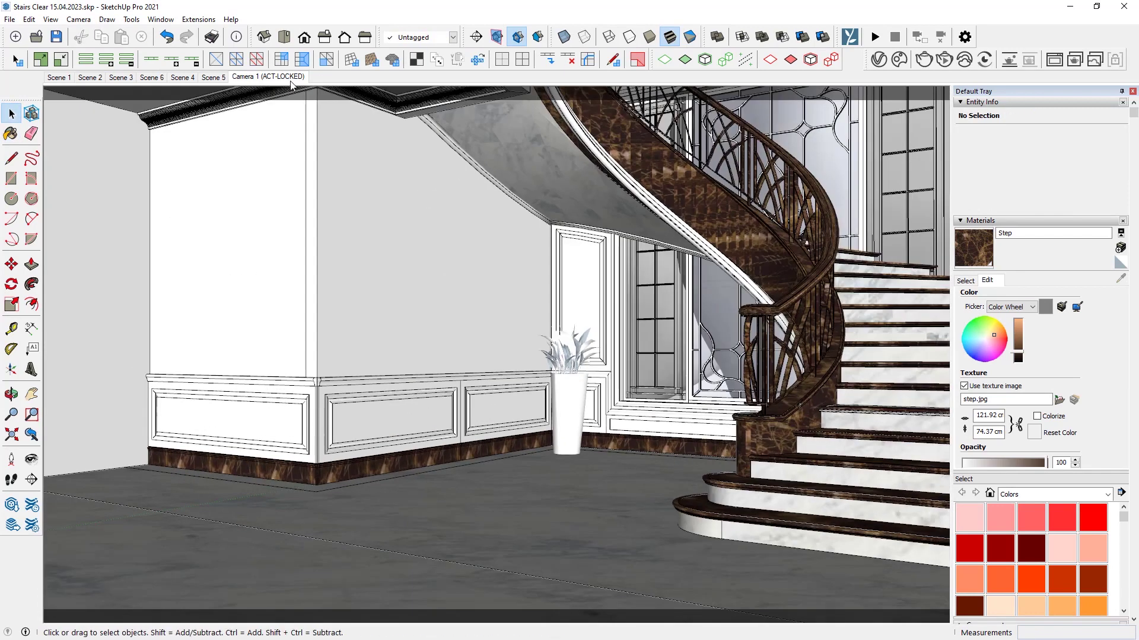
click(276, 77)
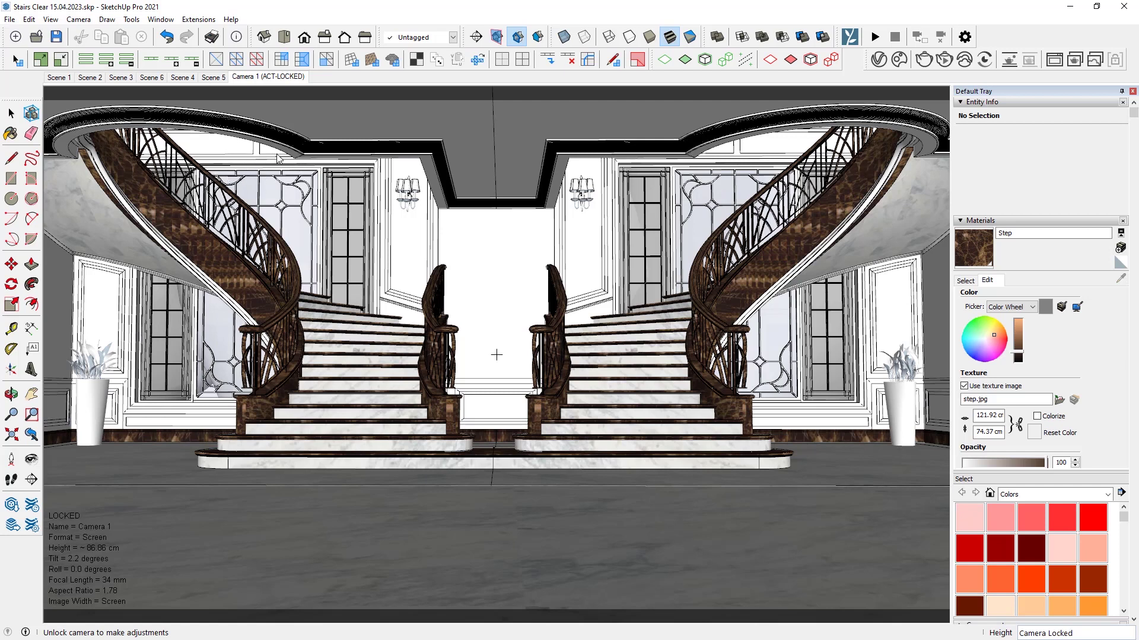
- Create a new Generic V-Ray material and rename it Frame
scroll(267, 177, up, 6)
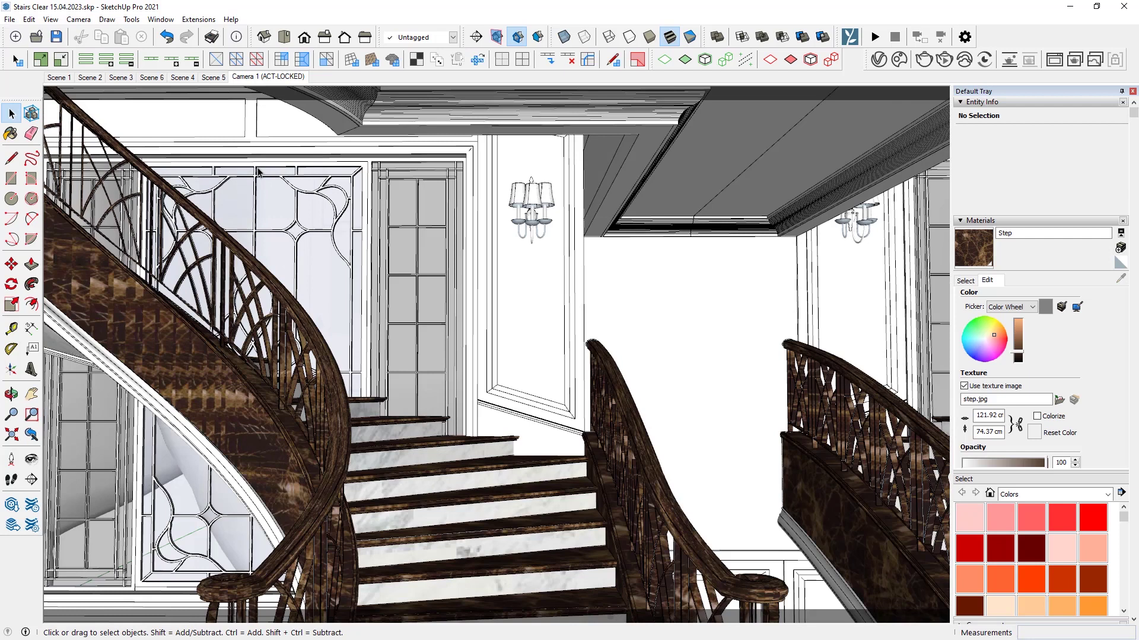
scroll(231, 160, up, 3)
drag(405, 149, 447, 146)
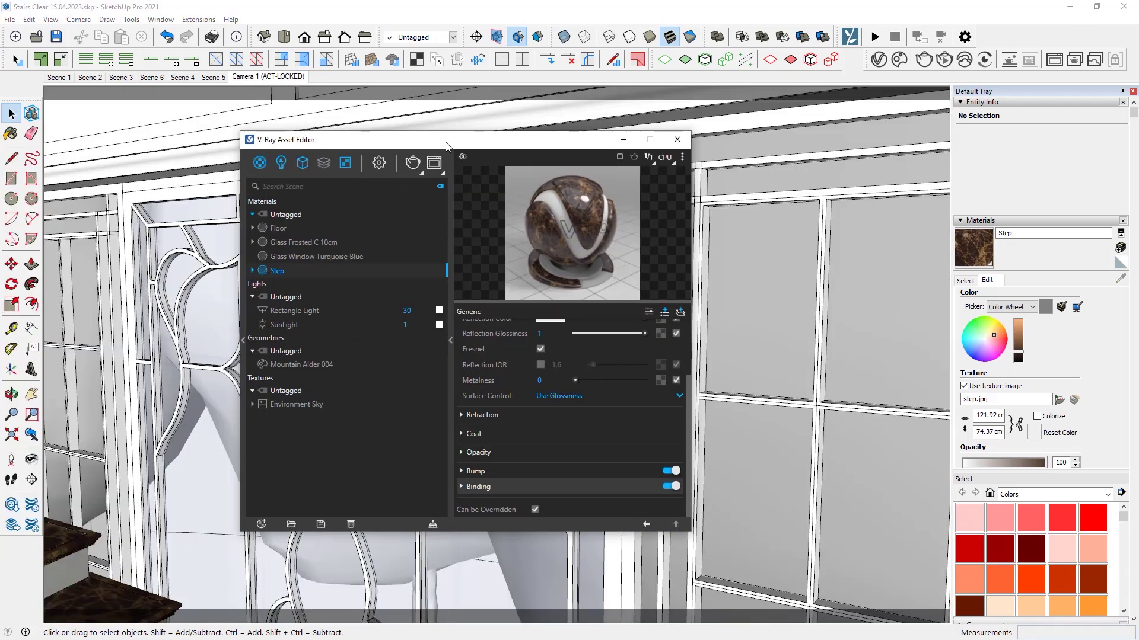
click(261, 524)
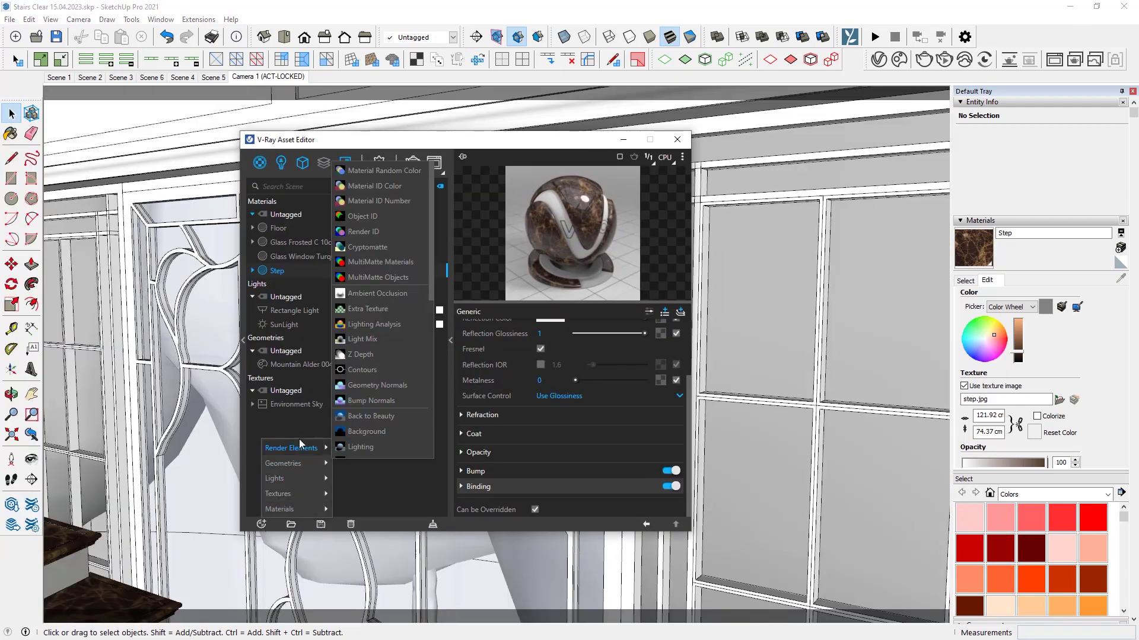
mouse_move(305, 516)
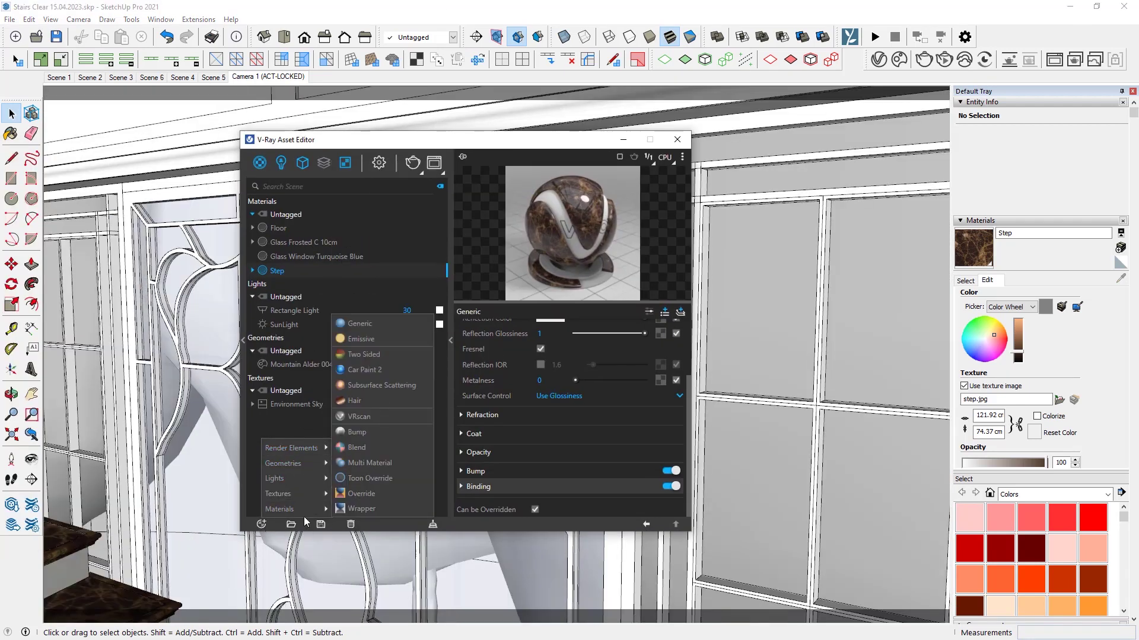
click(359, 323)
double_click(283, 242)
text(Frame)
key(Return)
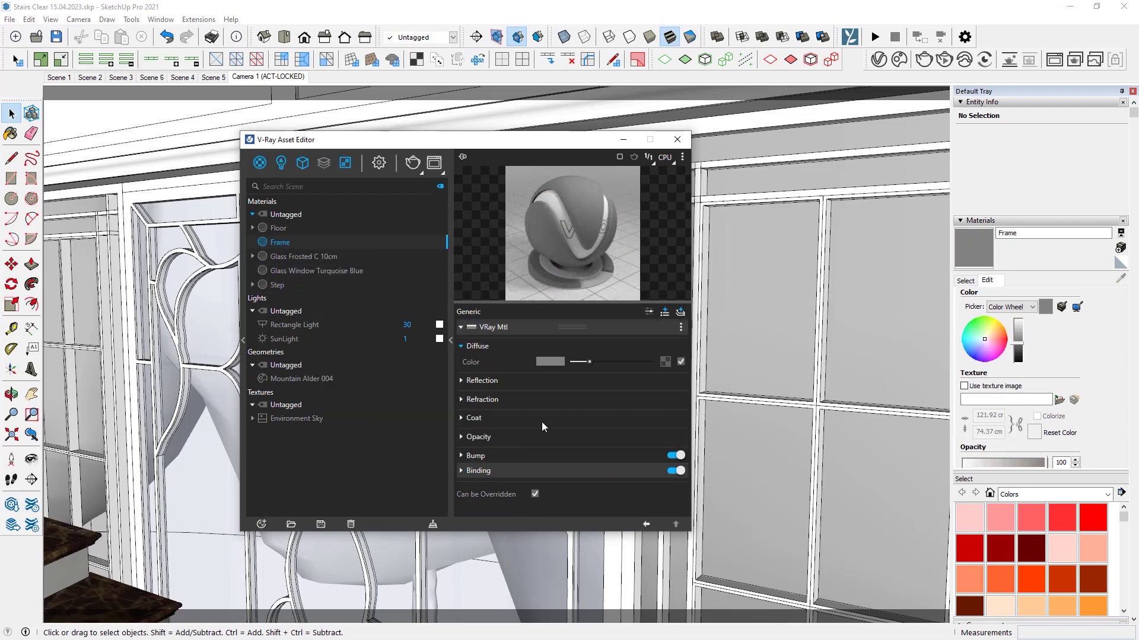
- Set the Frame material's diffuse color to near-black with R, G and B all at 0.114
drag(588, 361, 562, 362)
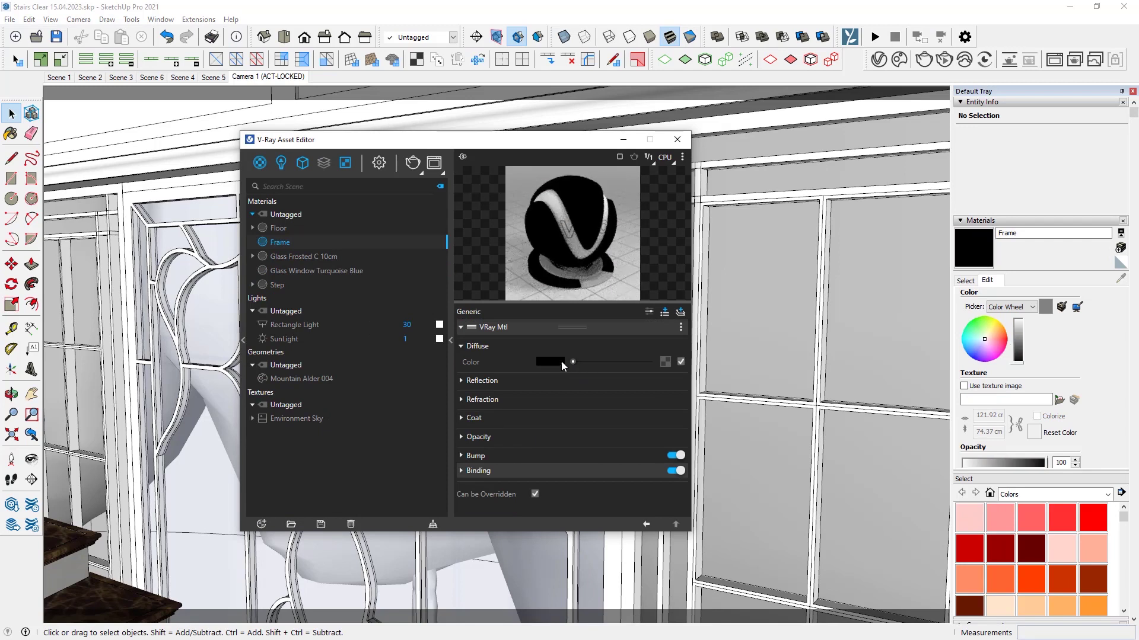
click(556, 362)
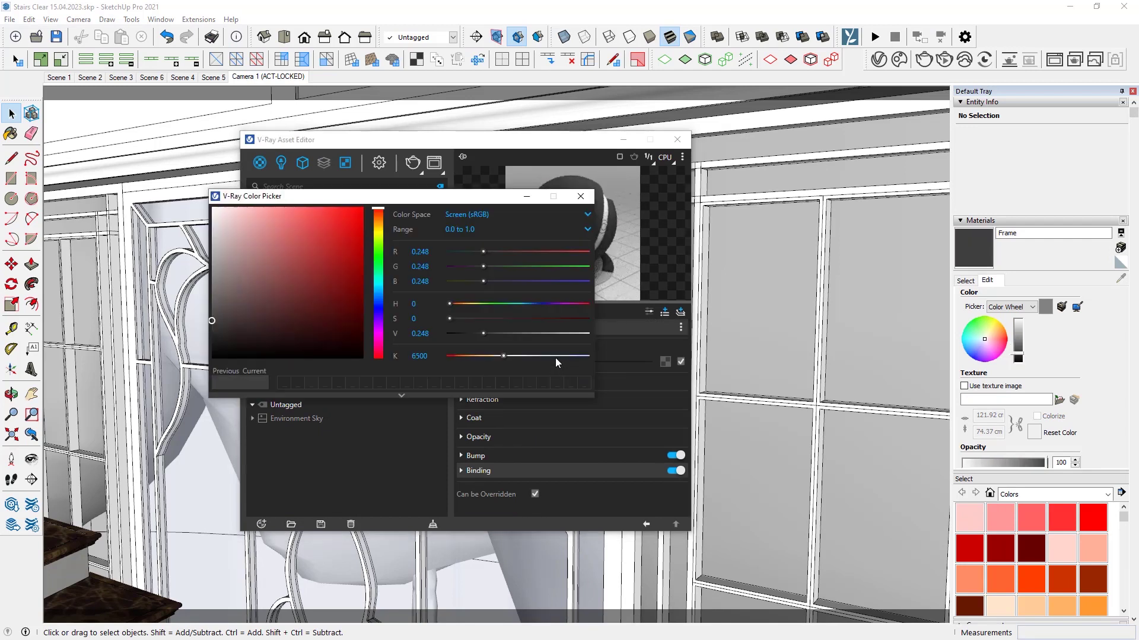
text(114)
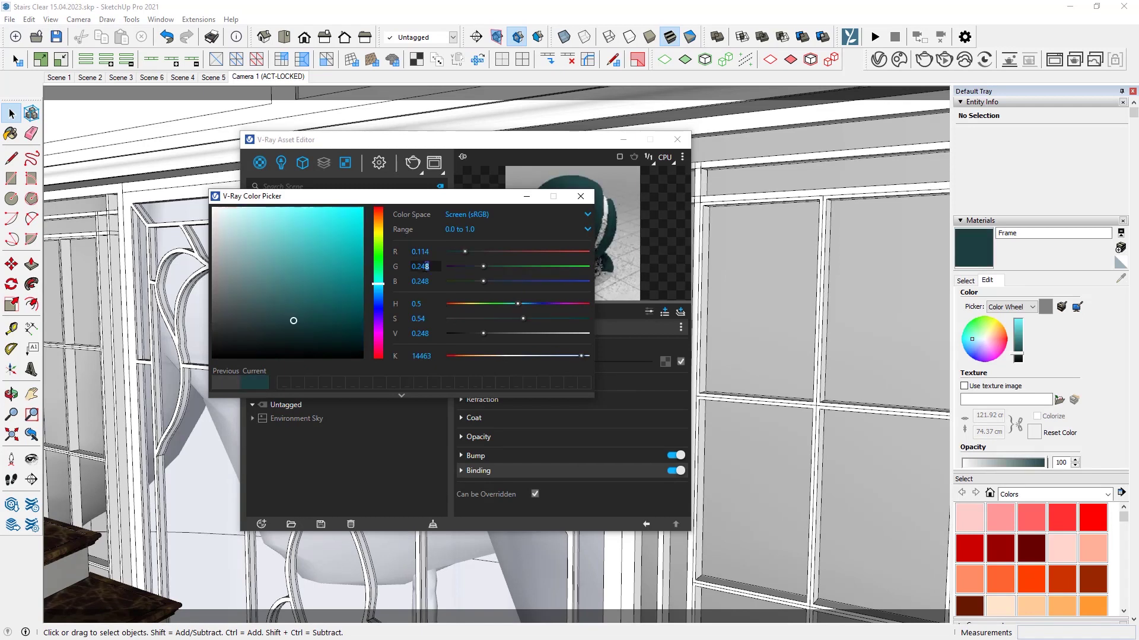
key(Tab)
text(0.114)
drag(556, 195, 540, 197)
key(Tab)
text(0.114)
click(565, 197)
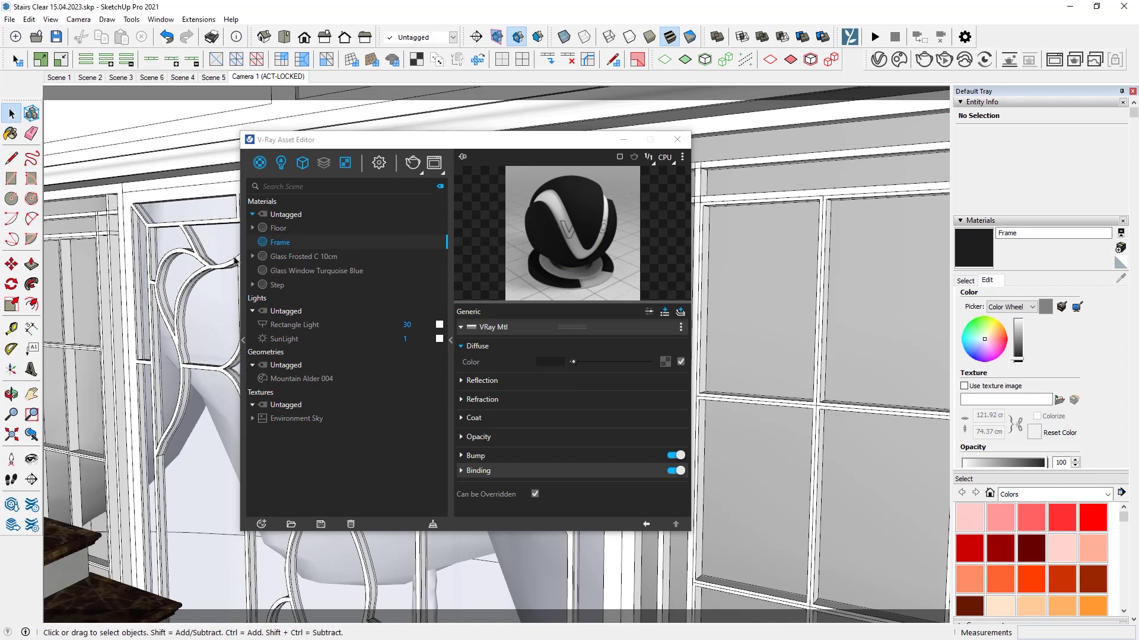
- Apply the Frame material to the ornamental window frame and the adjacent grid window frames
click(161, 199)
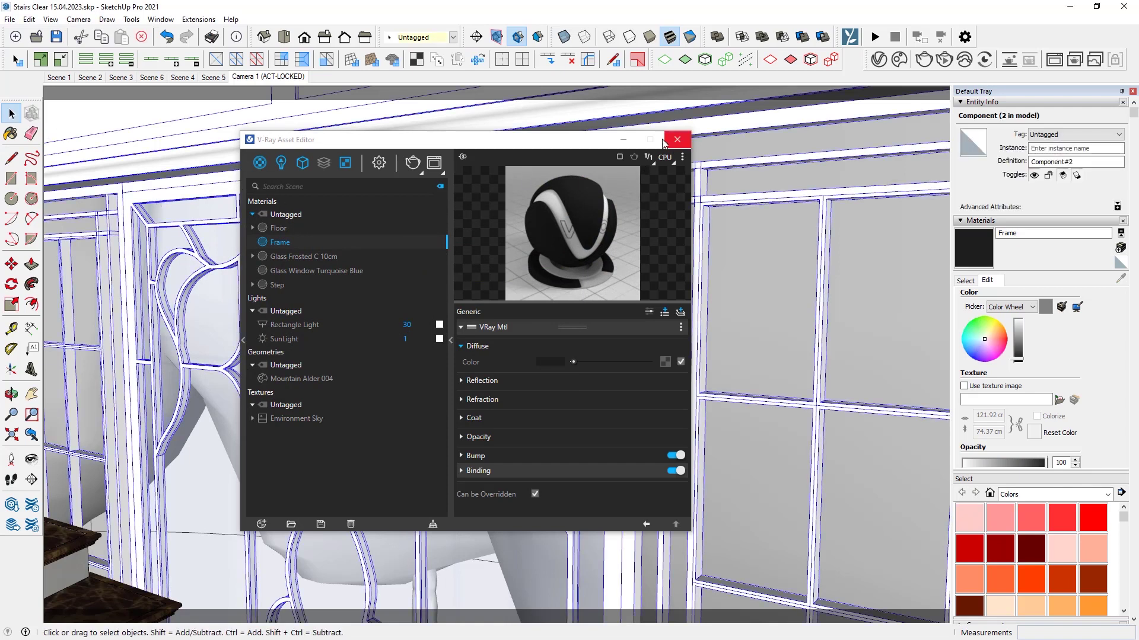
drag(534, 139, 491, 147)
click(140, 203)
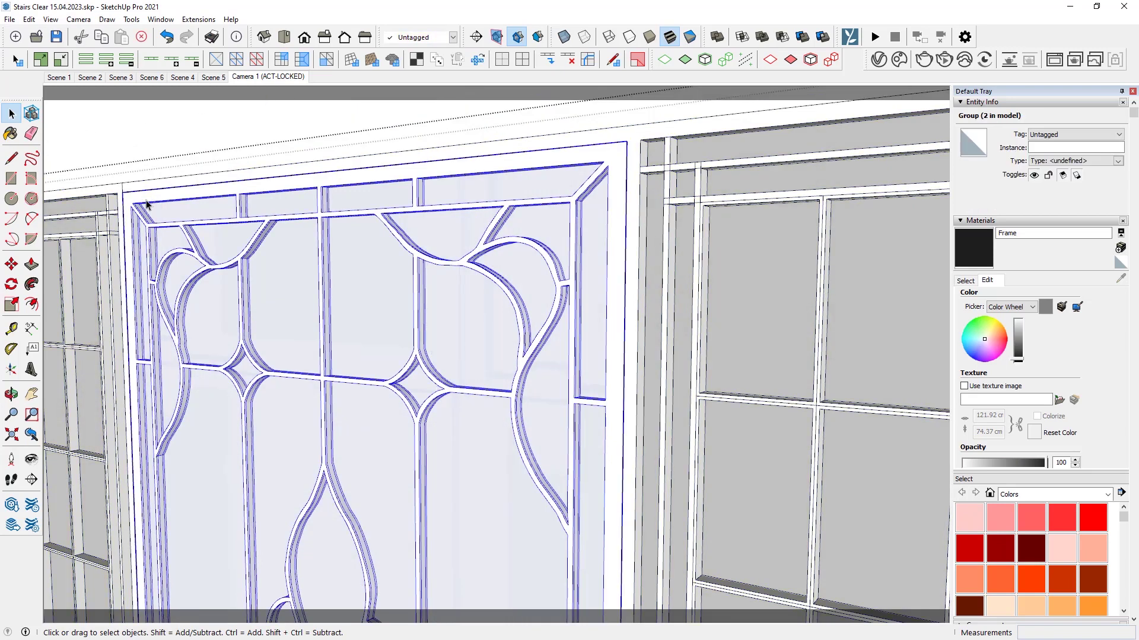
scroll(127, 204, up, 5)
click(127, 203)
scroll(493, 361, up, 3)
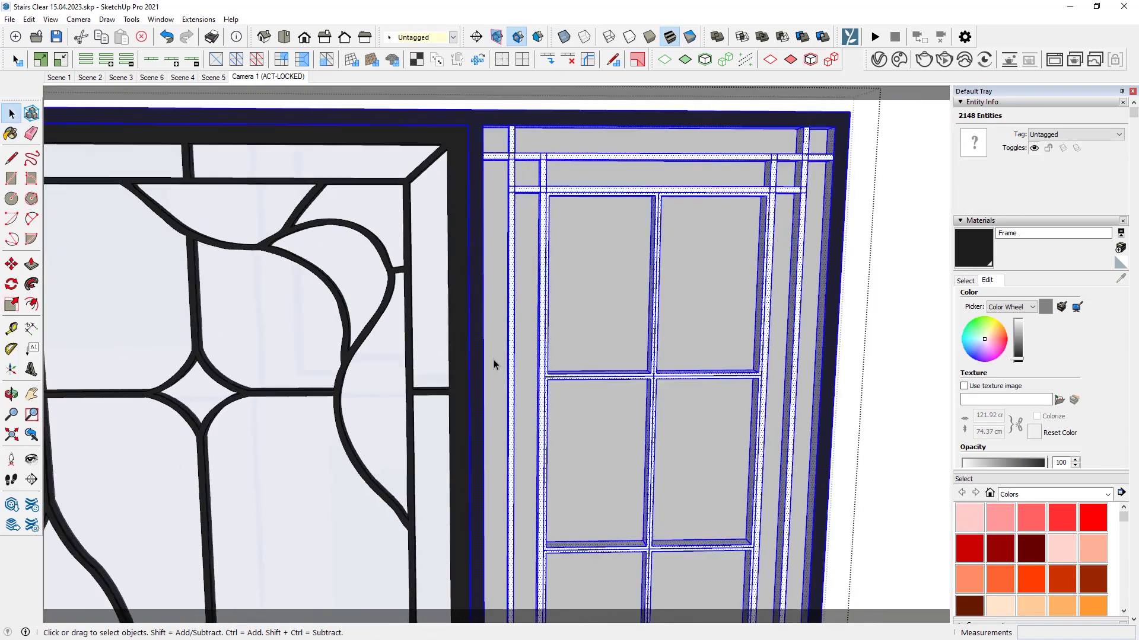
key(b)
key(Page_Down)
key(space)
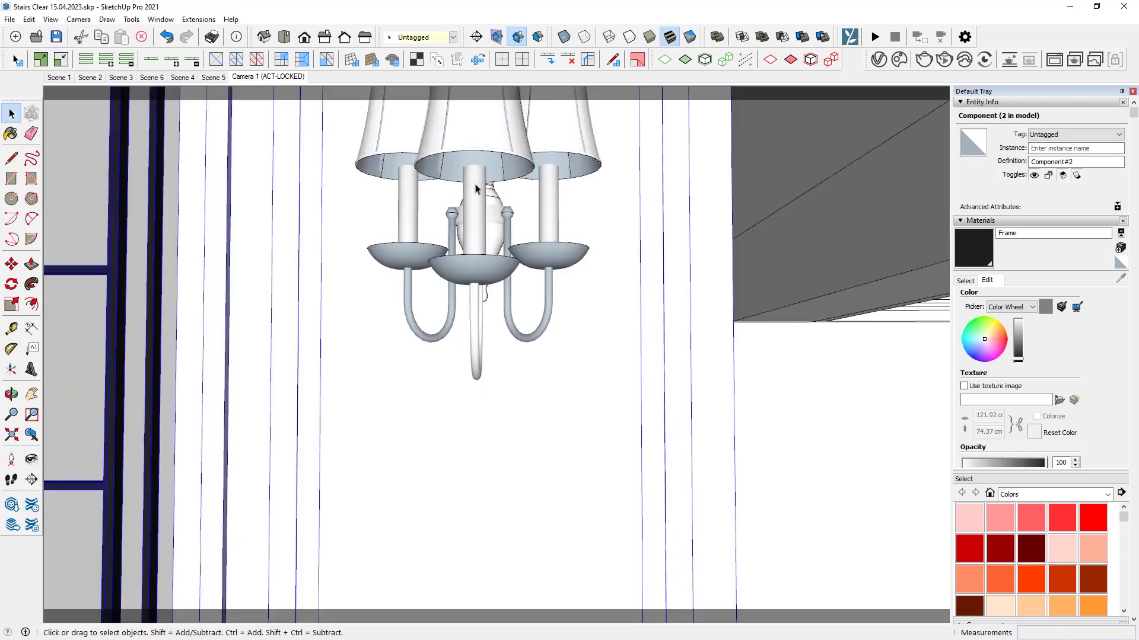
- Open the wall sconce for editing, select its central candle tube and arm, and bring in Metallic Paint Gold from Chaos Cosmos by searching gold
scroll(480, 265, up, 3)
double_click(478, 279)
double_click(478, 285)
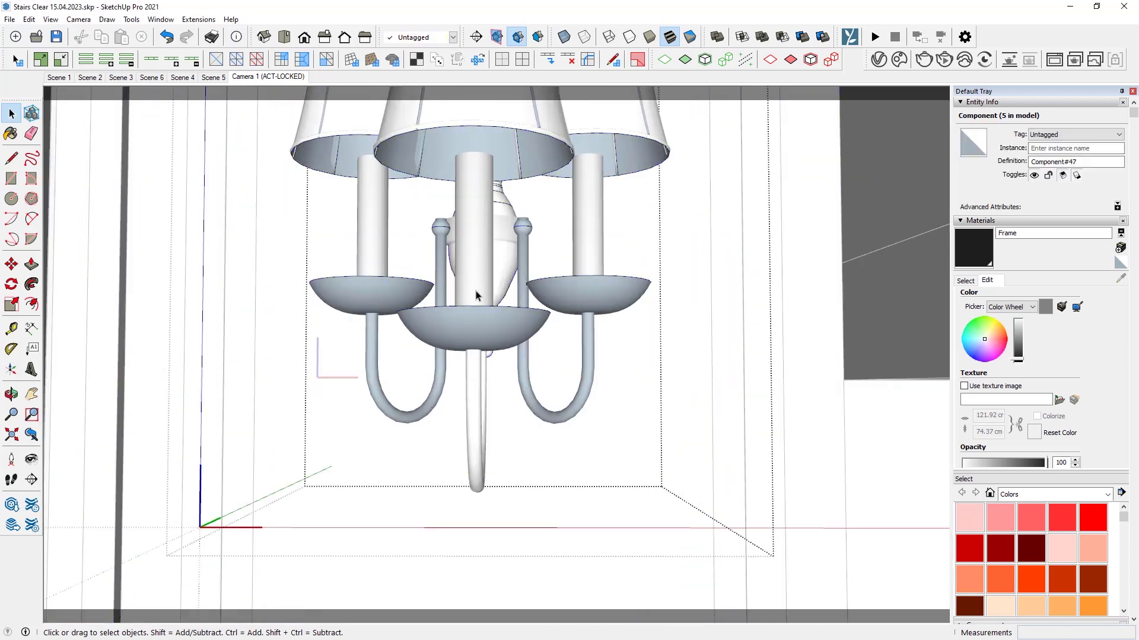
click(453, 326)
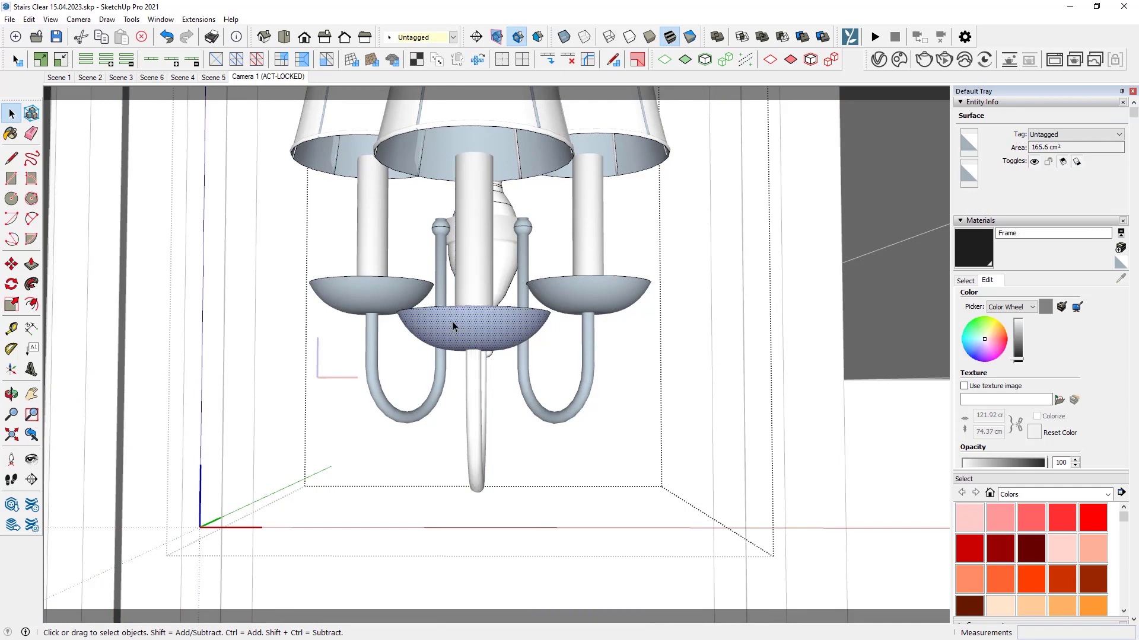
click(469, 268)
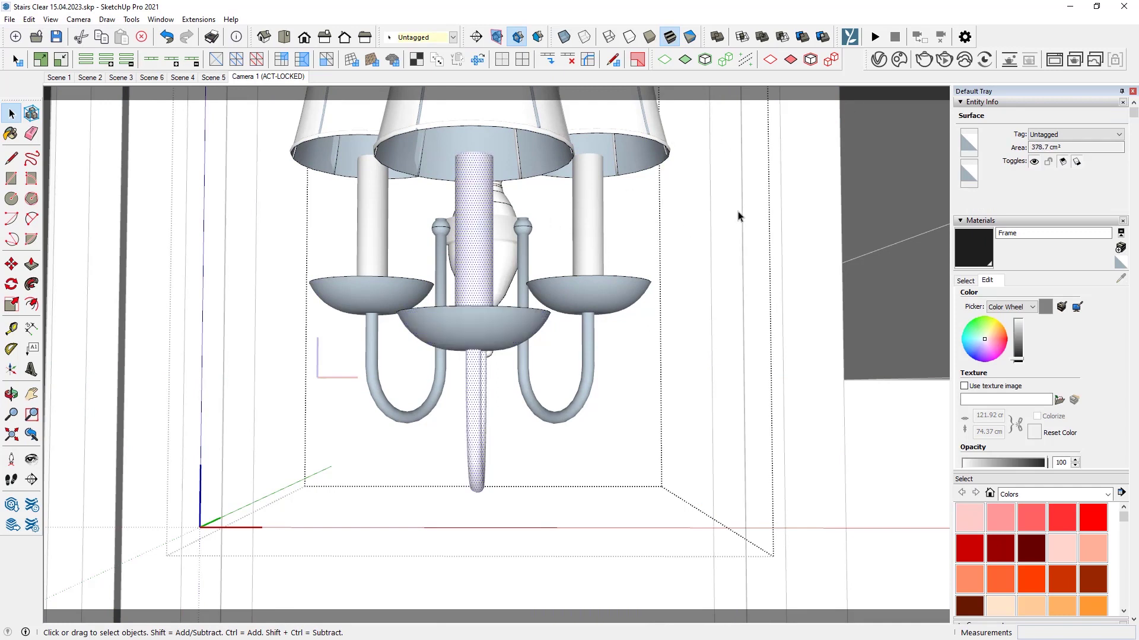
click(897, 59)
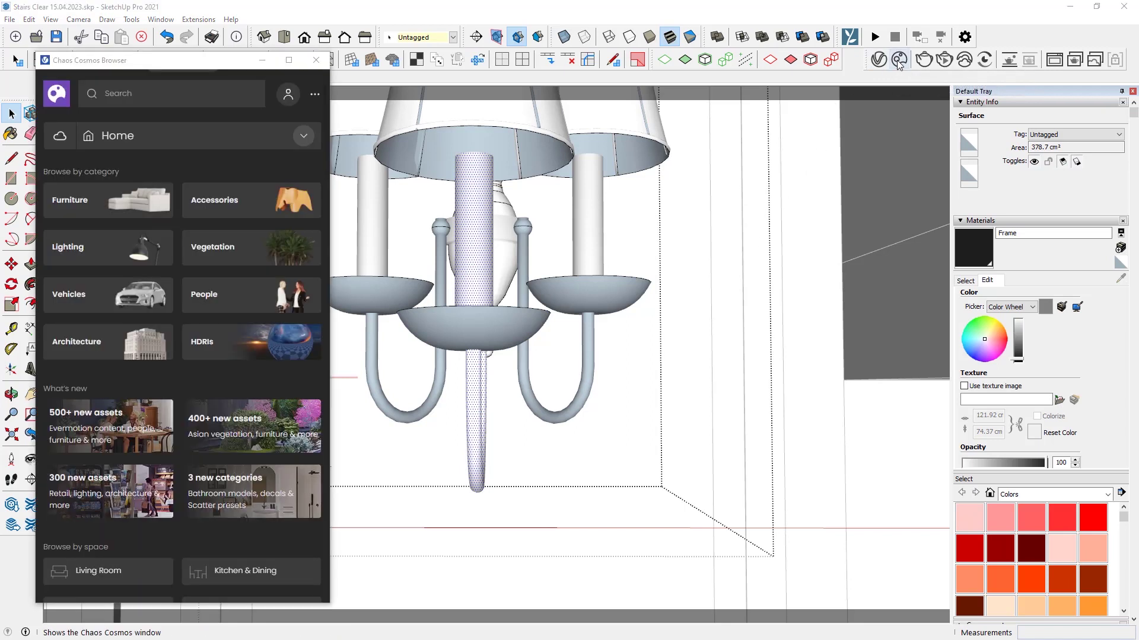
click(171, 100)
text(gold)
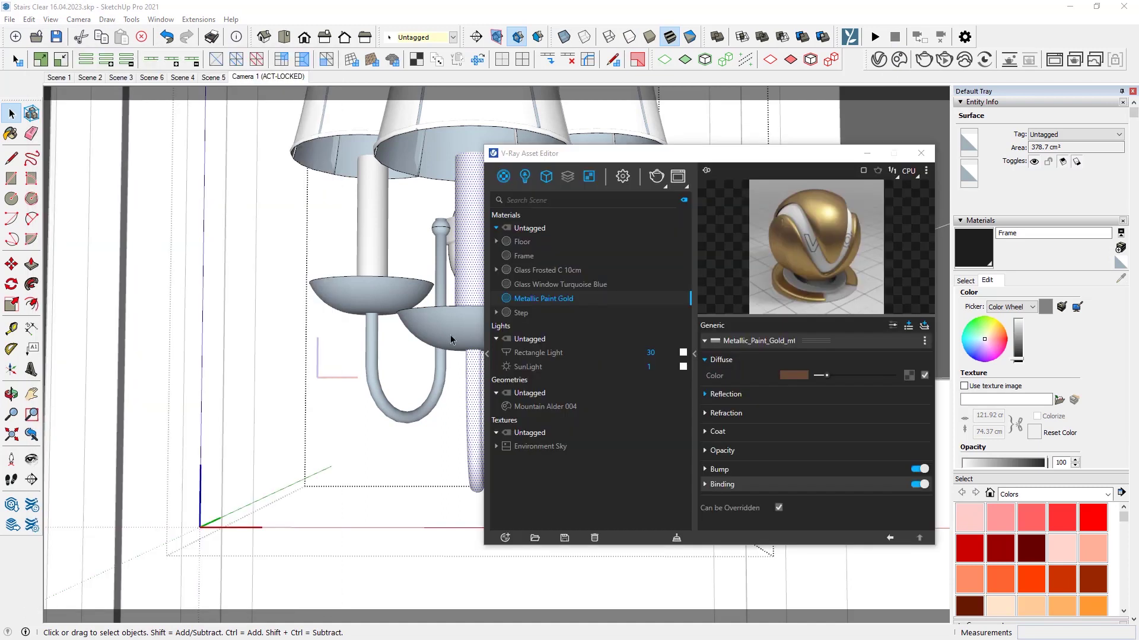
- Apply Metallic Paint Gold to the wall sconce's candle tubes, cups, arms and central body
right_click(551, 300)
click(588, 324)
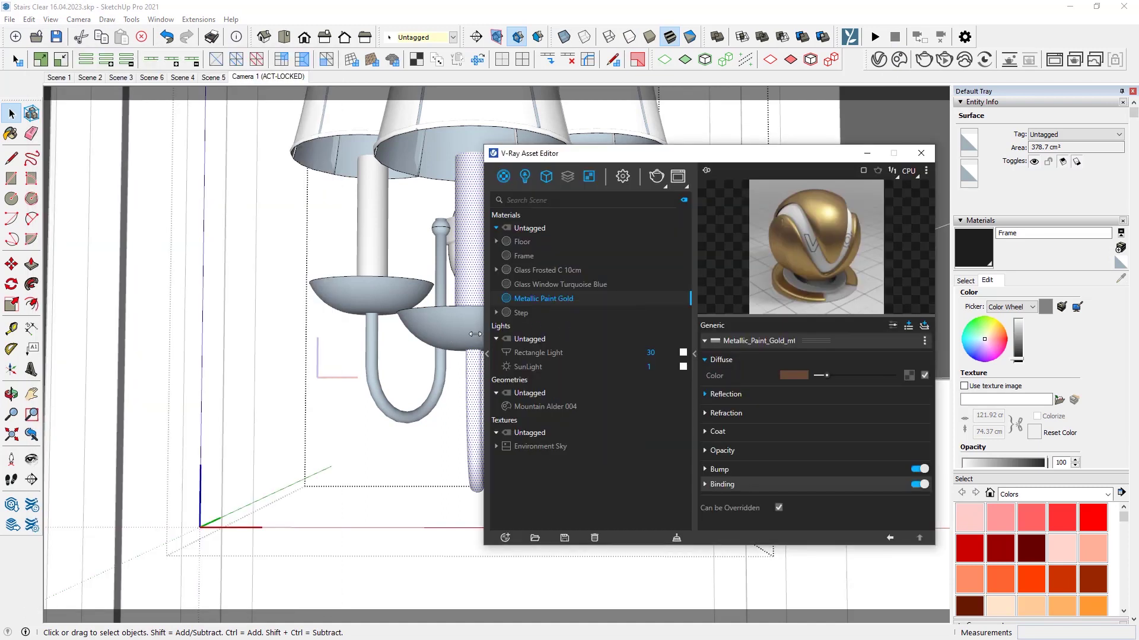
click(434, 335)
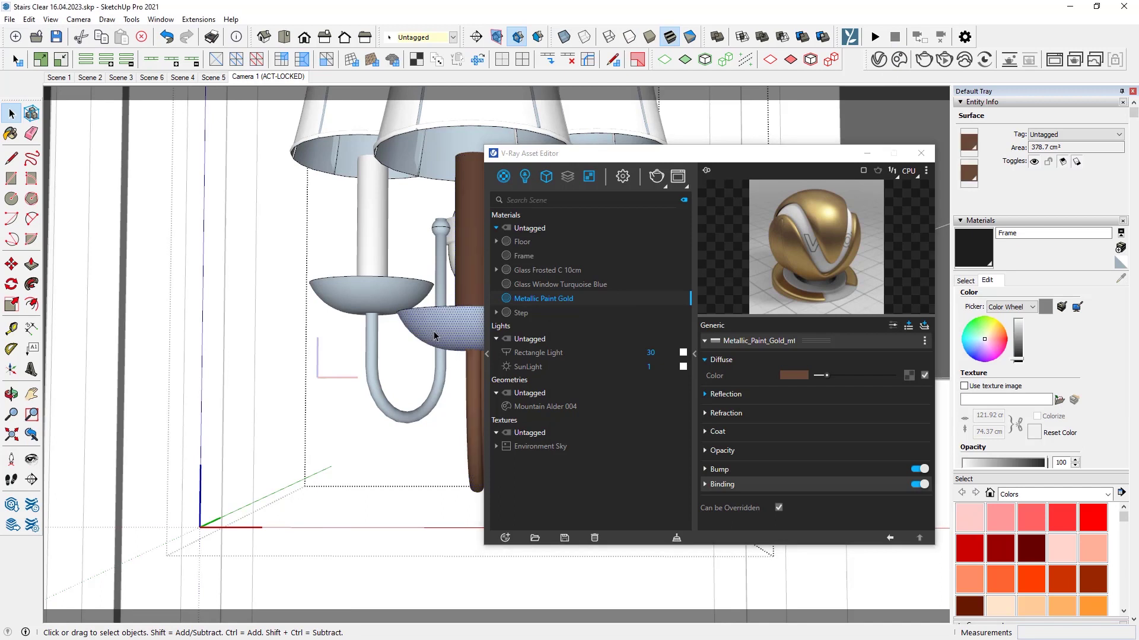
triple_click(380, 295)
scroll(380, 295, up, 6)
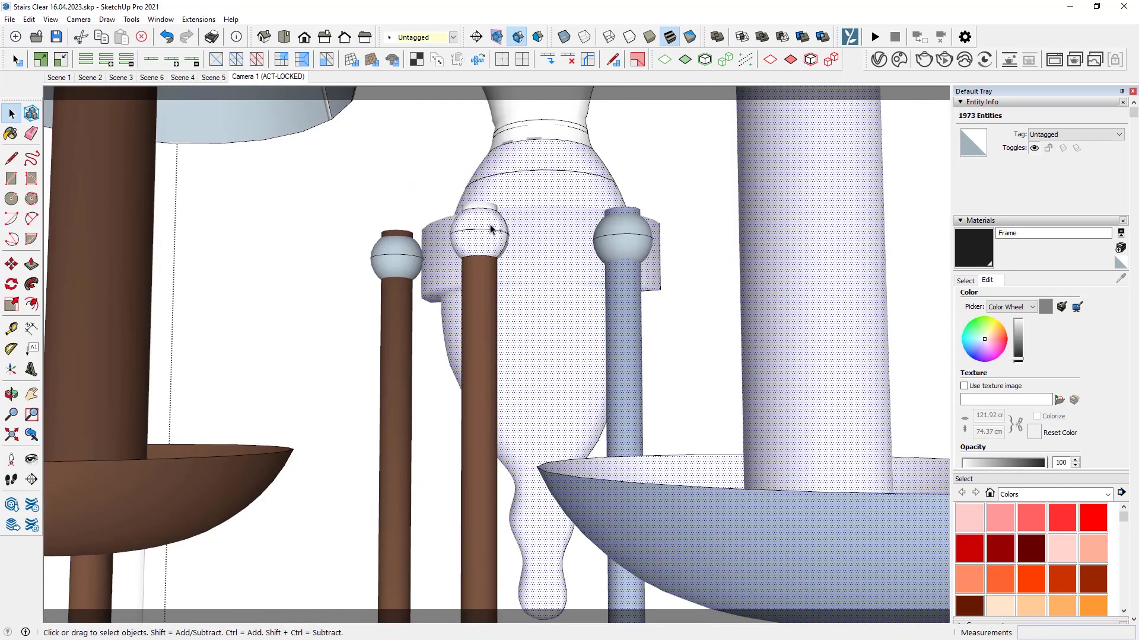
scroll(516, 437, down, 5)
click(516, 437)
scroll(516, 438, up, 5)
shift+middle_drag(516, 437, 507, 358)
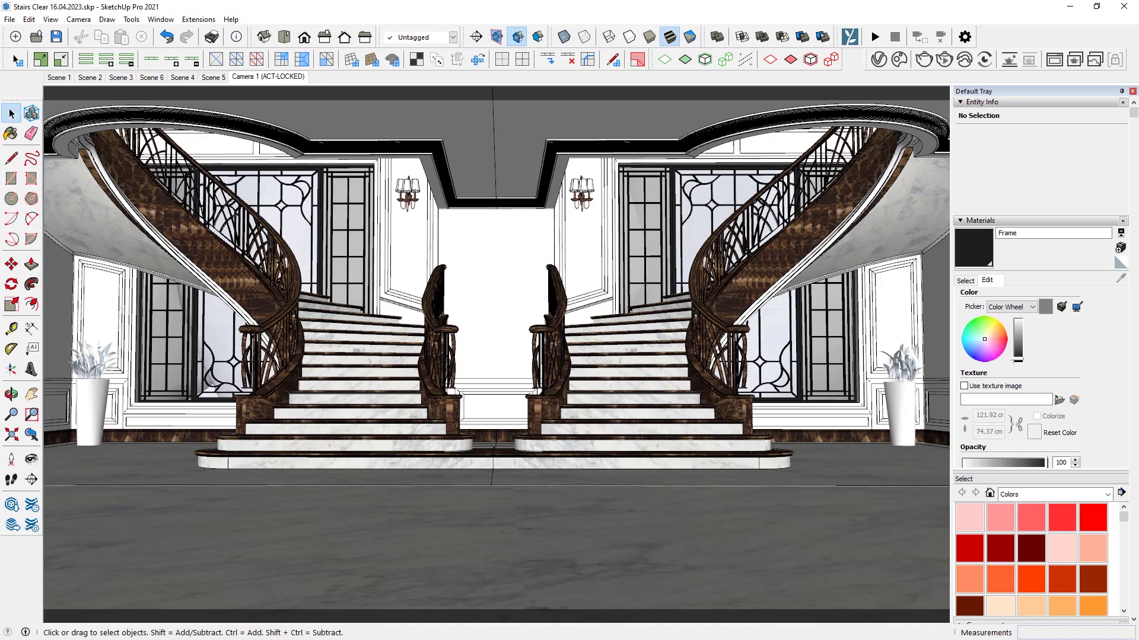
- Create a new Generic V-Ray material named Wall and assign the White.jpg image as its diffuse texture
click(879, 59)
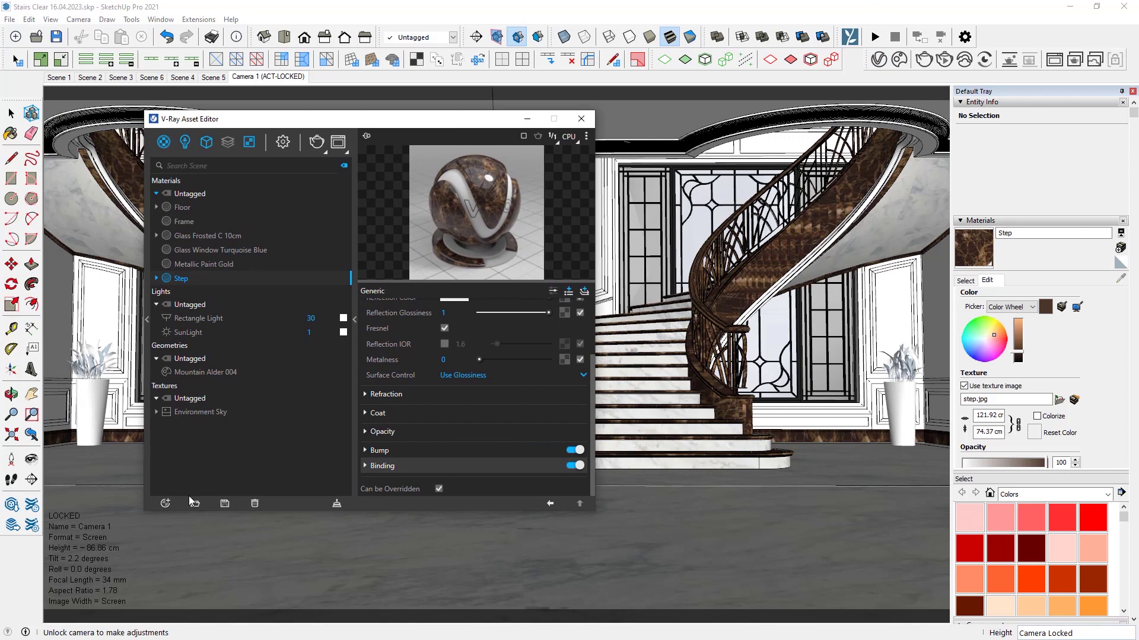
click(165, 504)
mouse_move(189, 492)
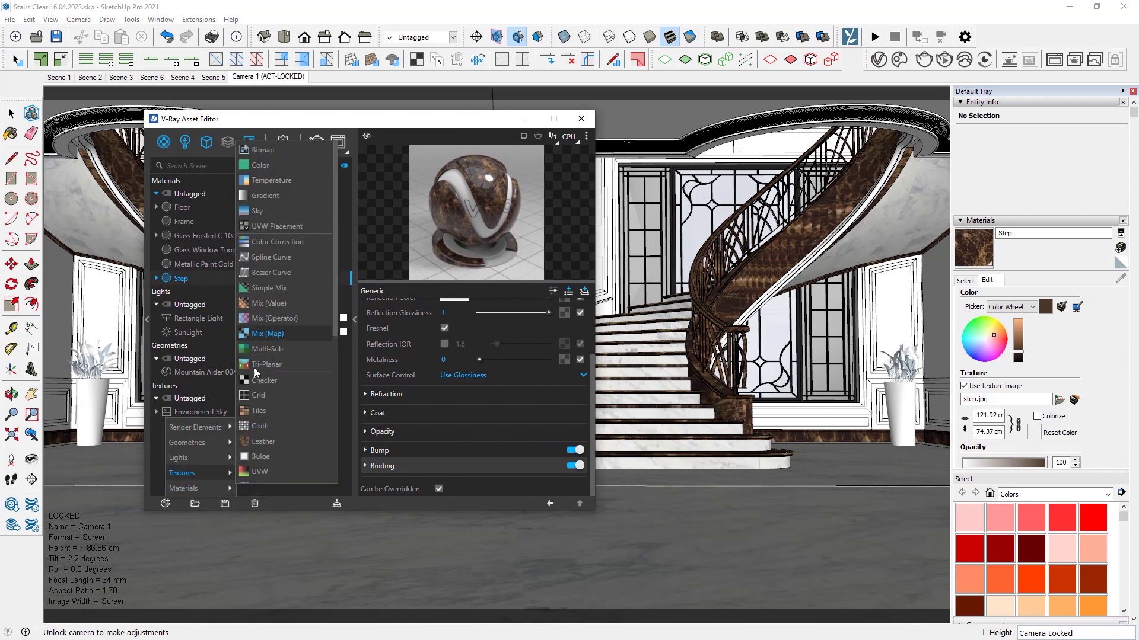
click(347, 394)
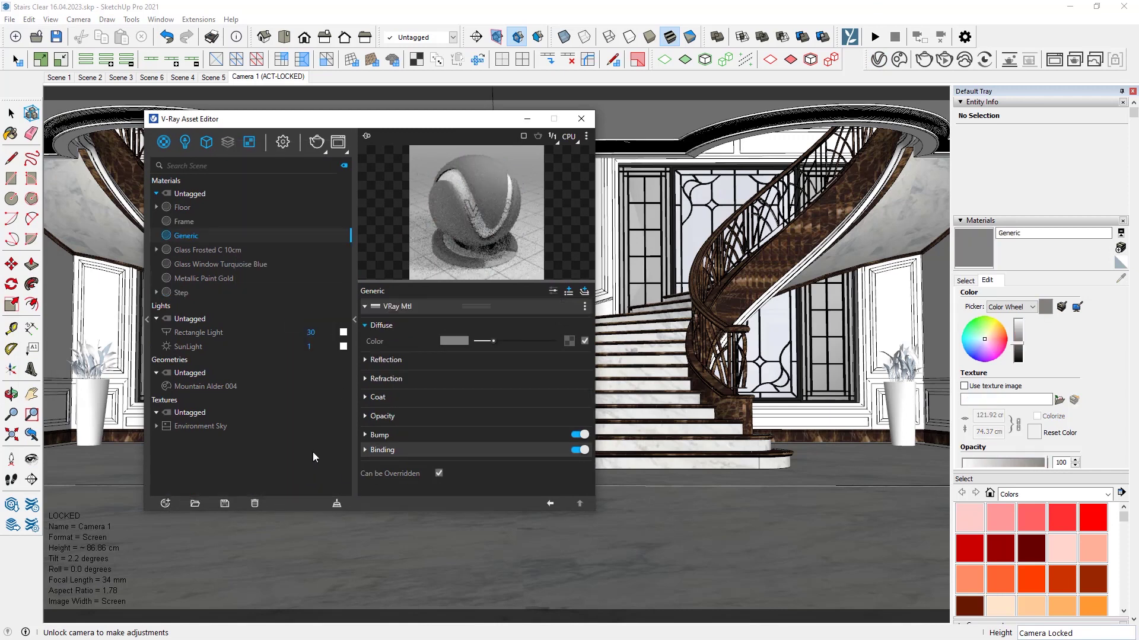
right_click(214, 239)
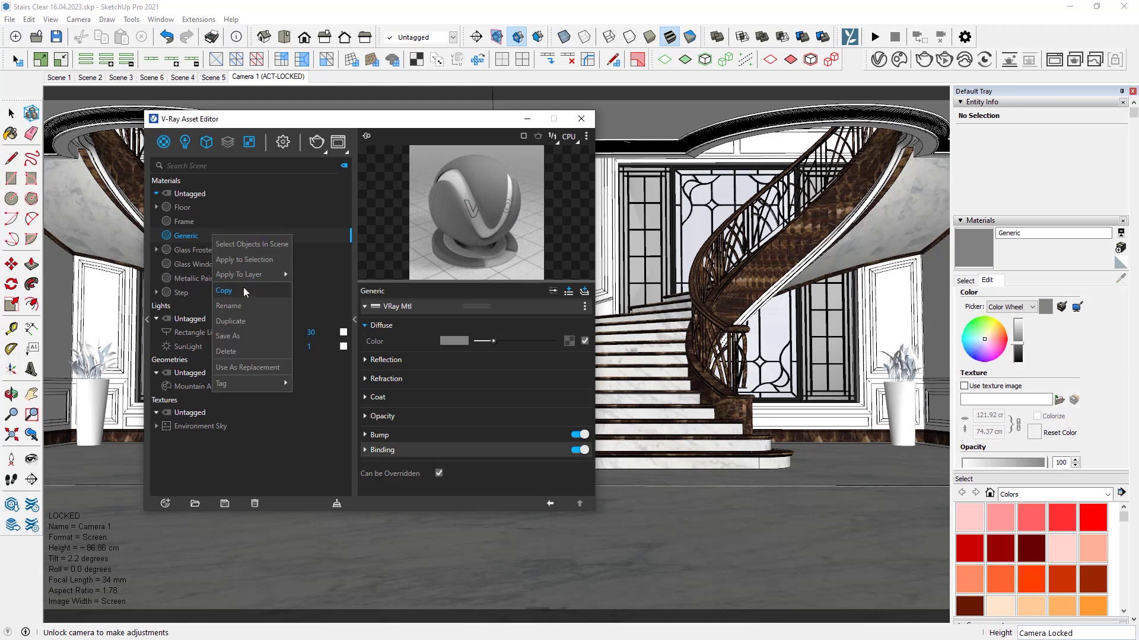
click(219, 291)
drag(198, 236, 152, 241)
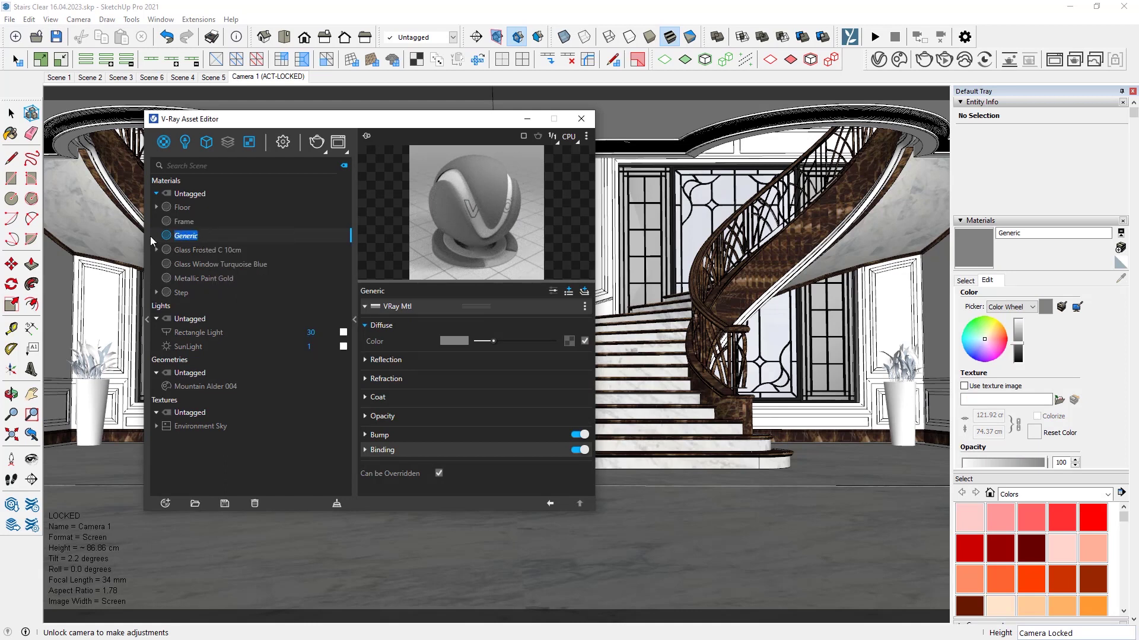
text(Wall)
key(Return)
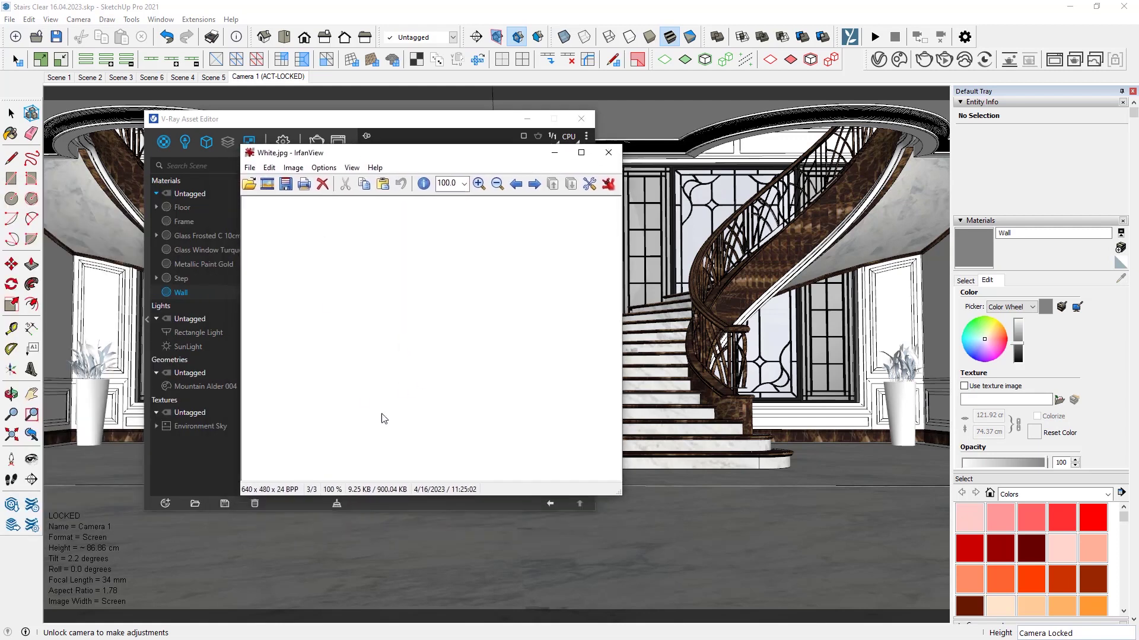
click(609, 153)
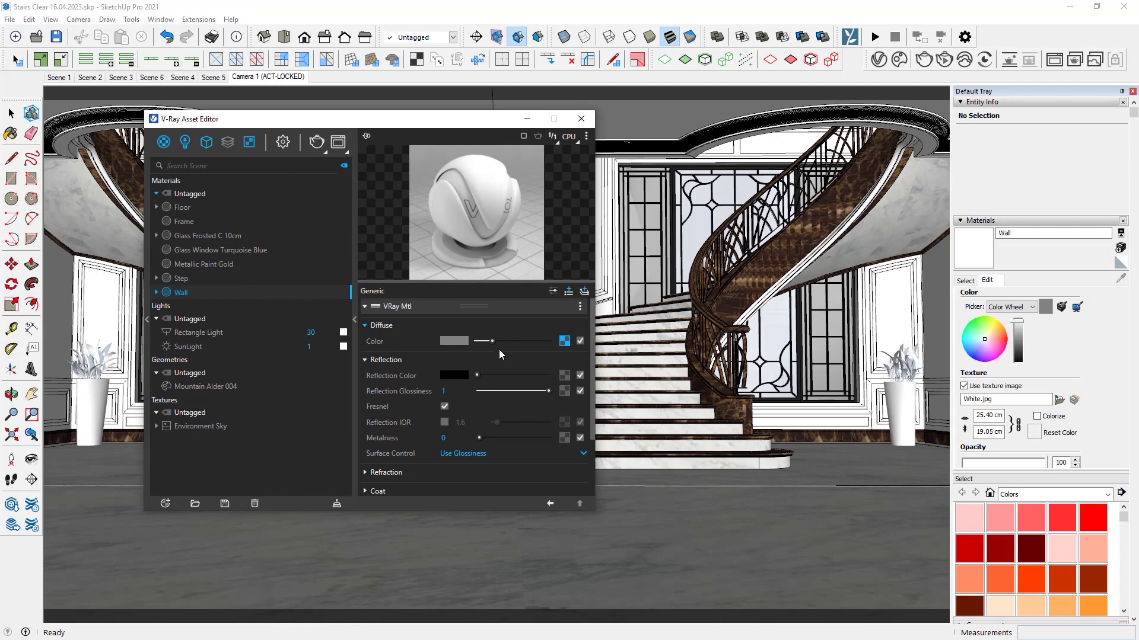
- Set the Wall material's reflection color to white and try to set its reflection glossiness to 0,9
drag(475, 375, 599, 375)
click(452, 391)
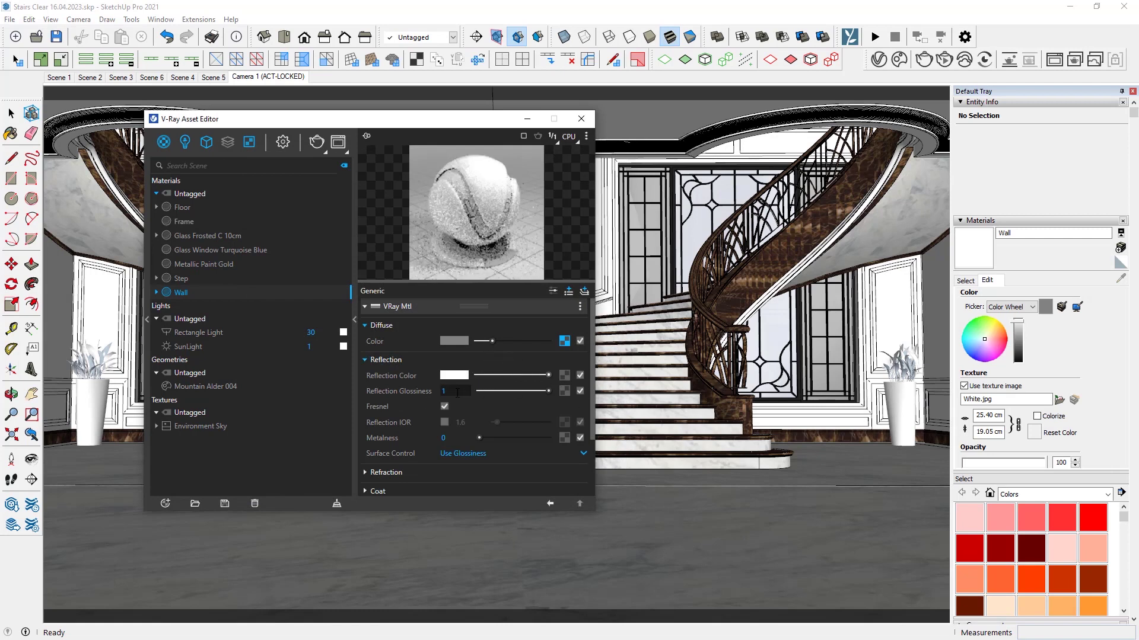
text(0,9)
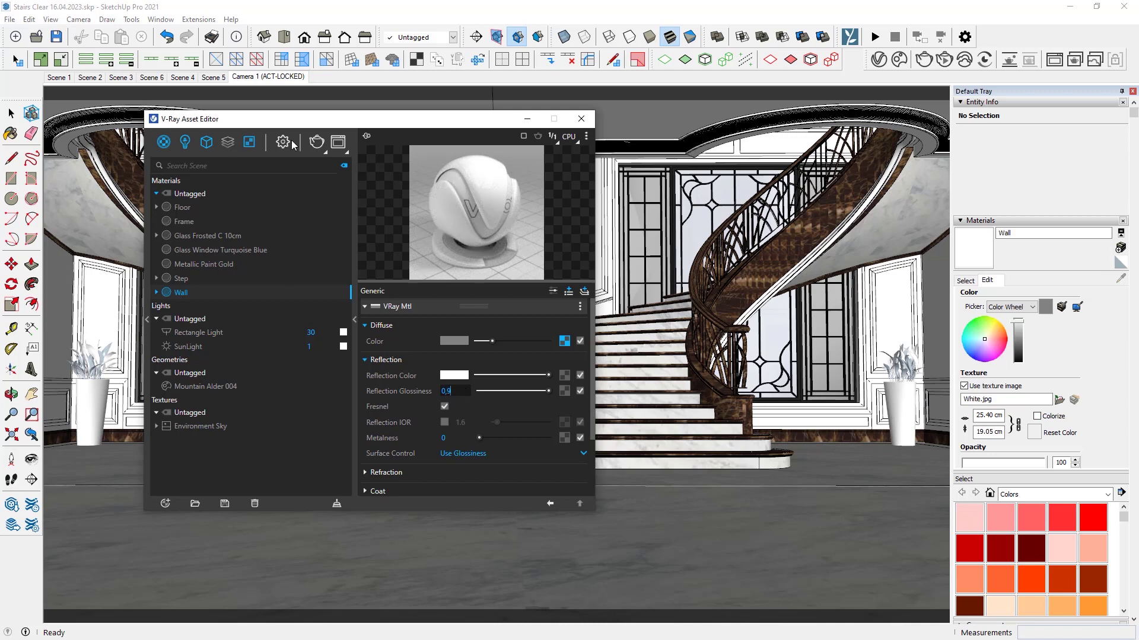
drag(346, 124, 363, 188)
click(12, 113)
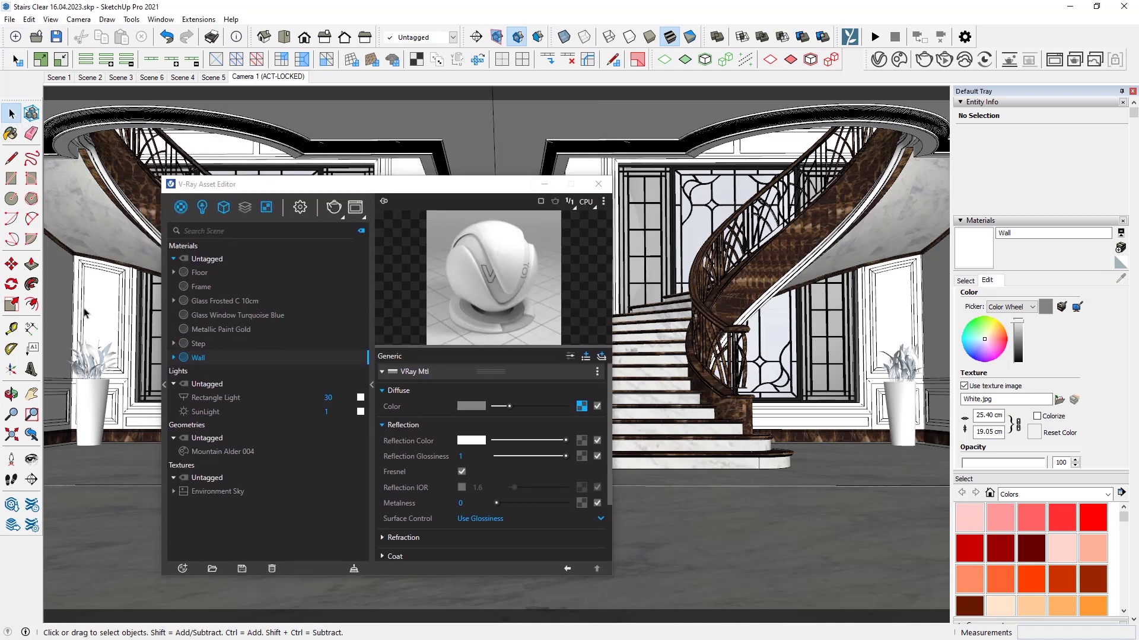
click(598, 184)
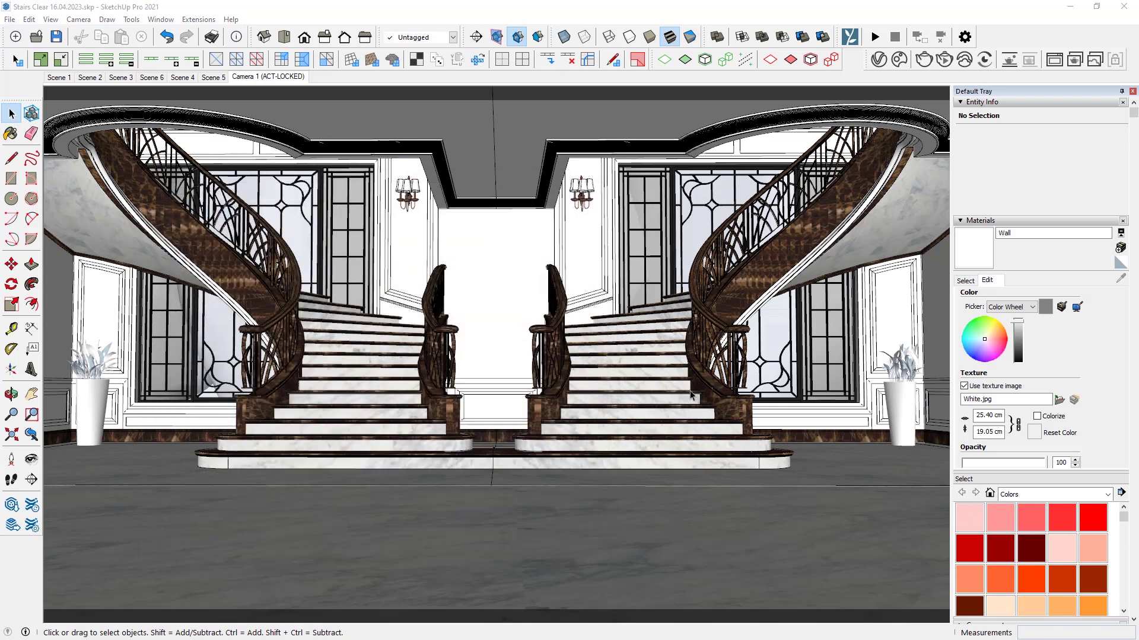
- Apply the Wall material to the curved staircases' soffits and side stringers, and start a test render
click(76, 206)
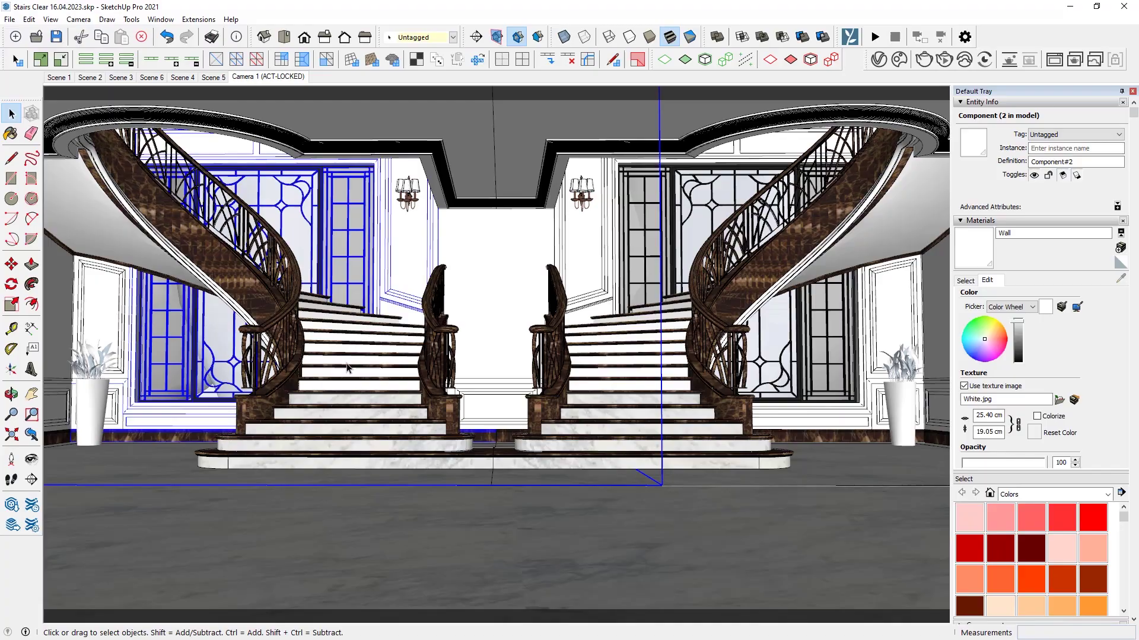
scroll(326, 385, up, 3)
scroll(327, 383, up, 3)
middle_drag(376, 338, 368, 378)
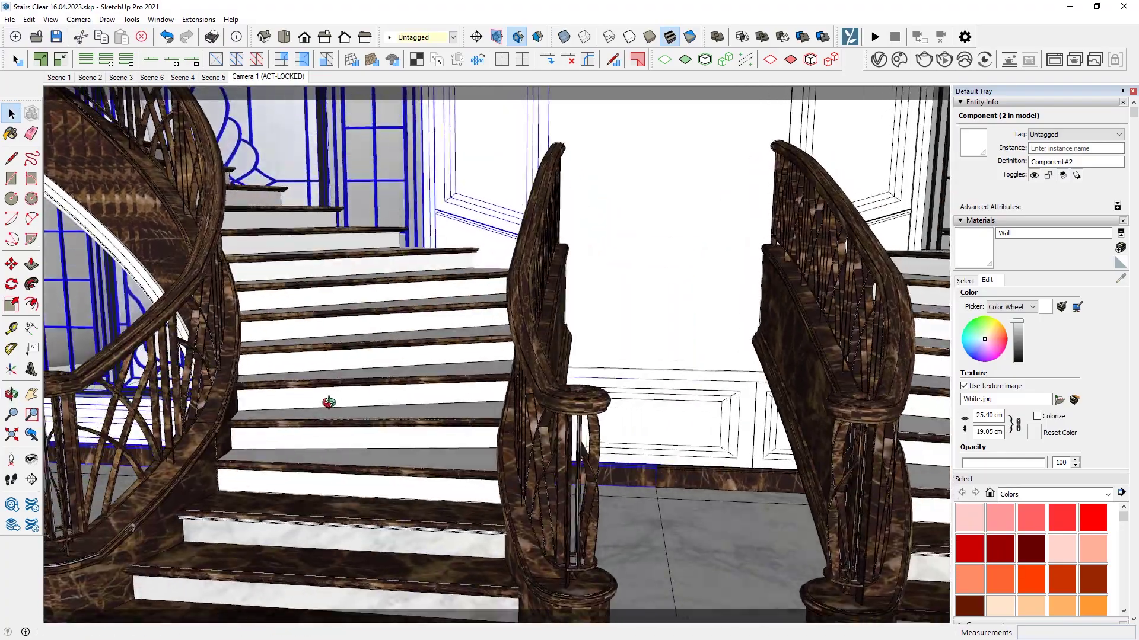
scroll(380, 391, down, 6)
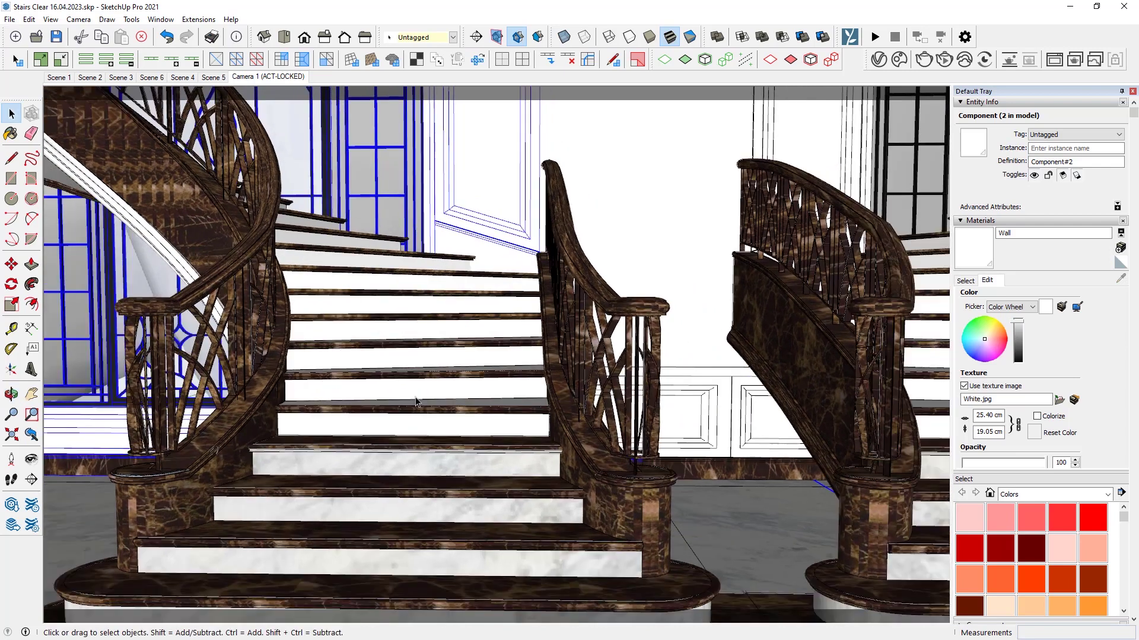
key(space)
scroll(365, 421, up, 2)
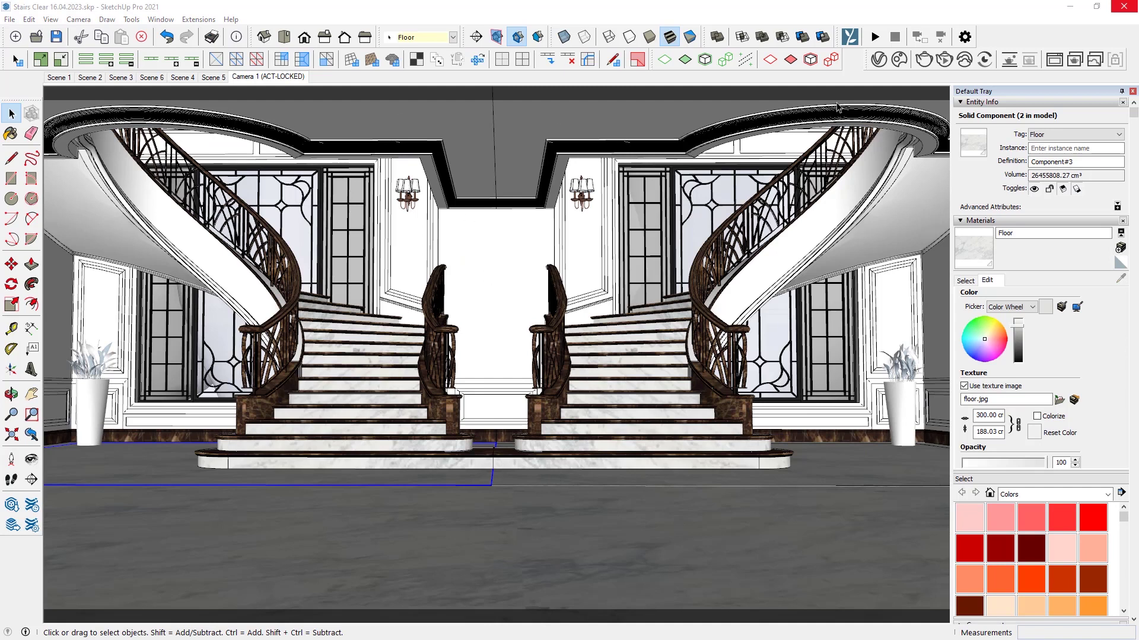
click(924, 59)
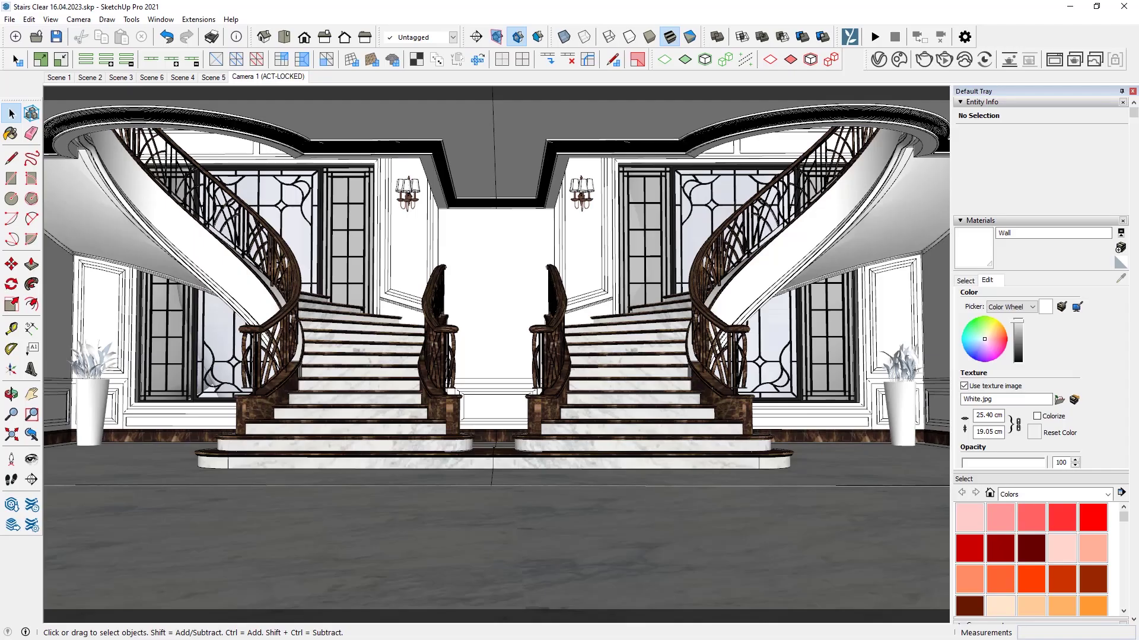
- Sample the Floor material from the floor and try to set its reflection glossiness to 0,9
click(11, 134)
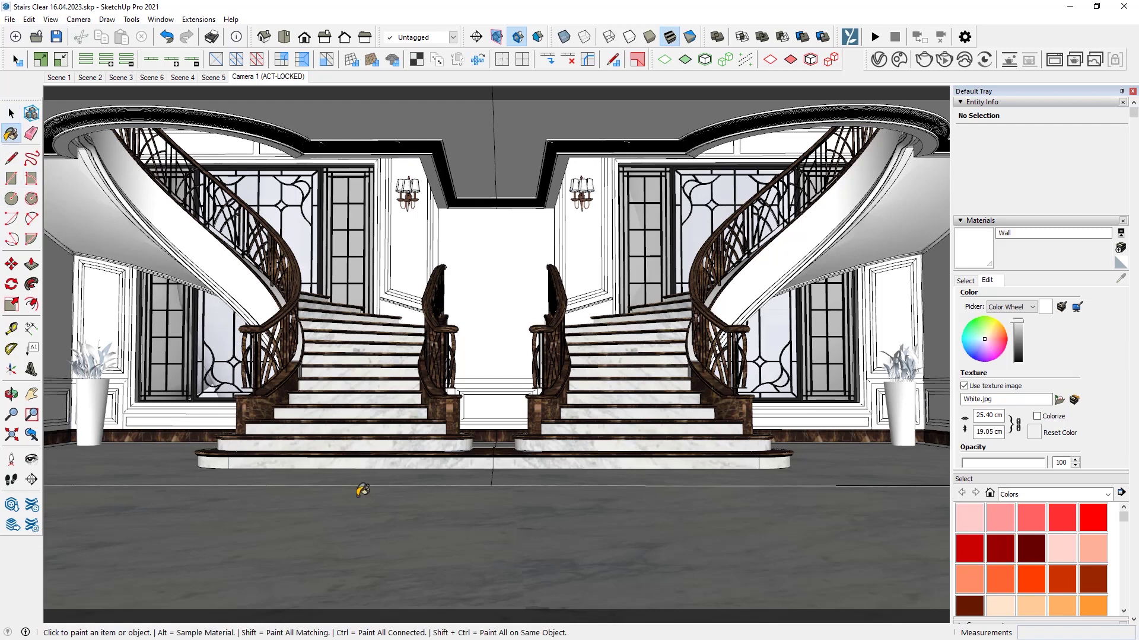
alt+click(380, 496)
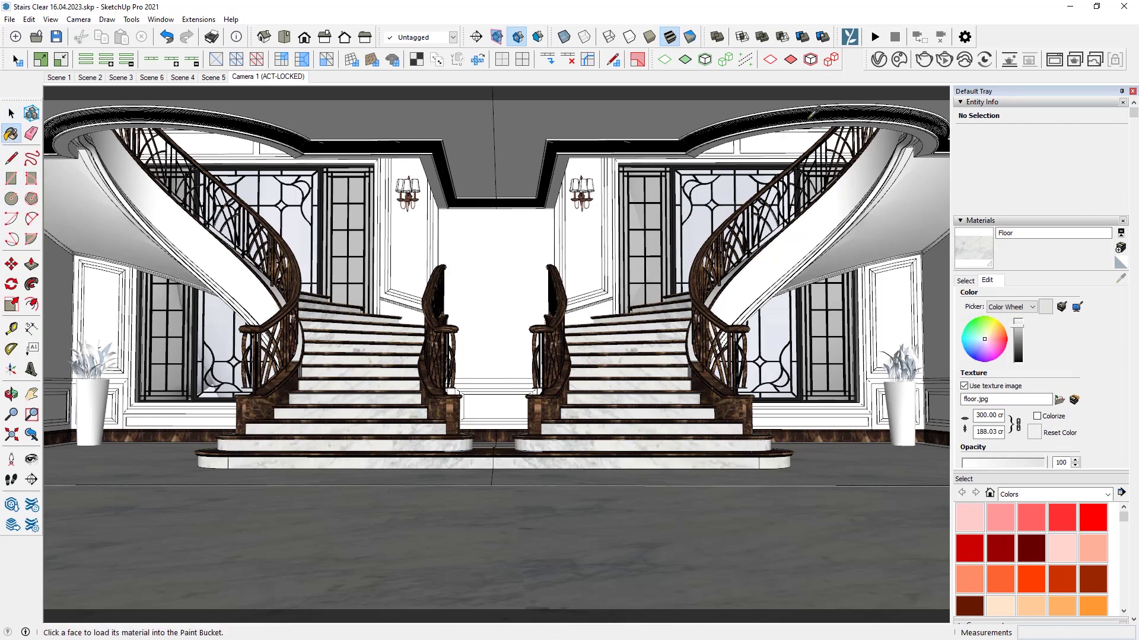
click(879, 59)
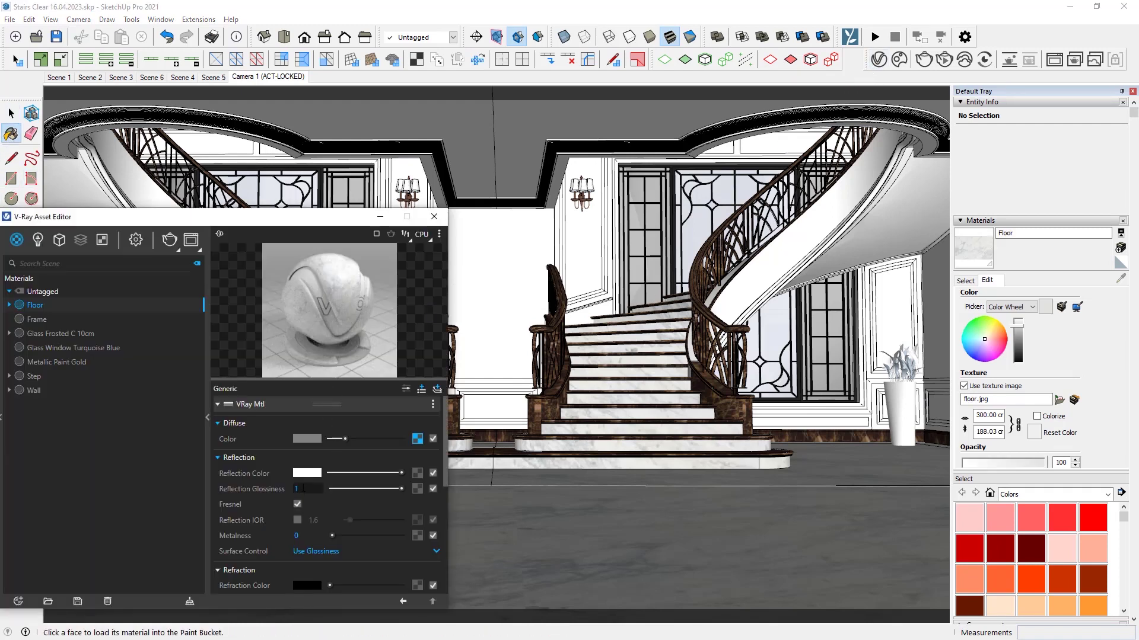
double_click(296, 490)
text(0,9)
- Sample the Wall material from the back wall and set its reflection glossiness to 0.9
alt+click(510, 304)
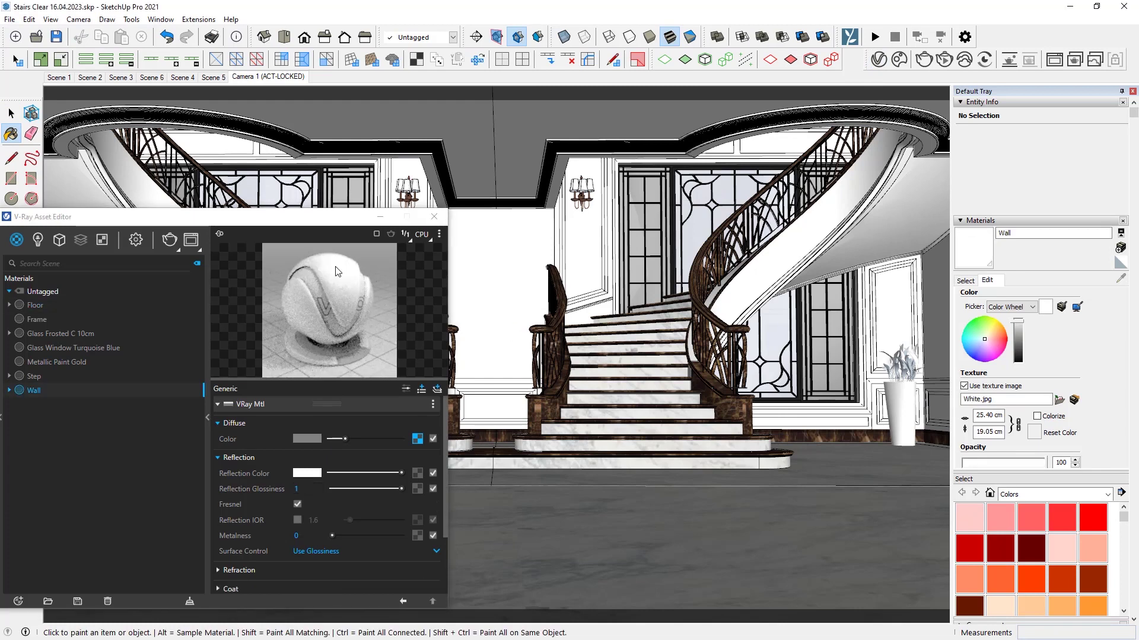
double_click(296, 489)
text(0,9)
double_click(296, 489)
text(1)
text(.9)
key(Return)
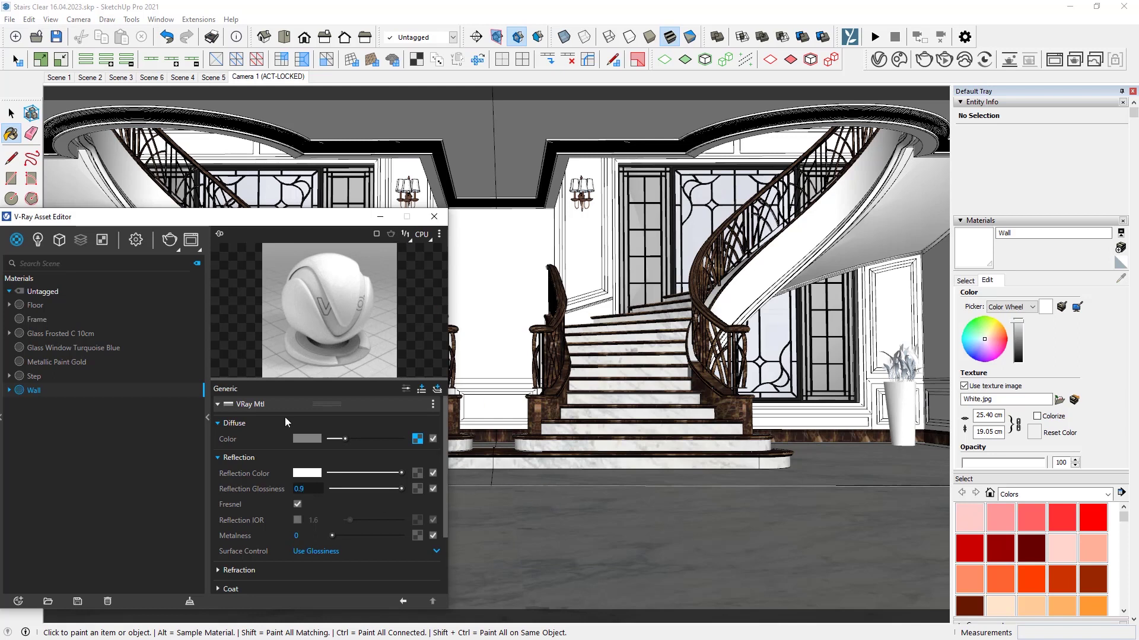
- Set the Floor material's reflection glossiness to 0.9 and close the asset editor
click(41, 306)
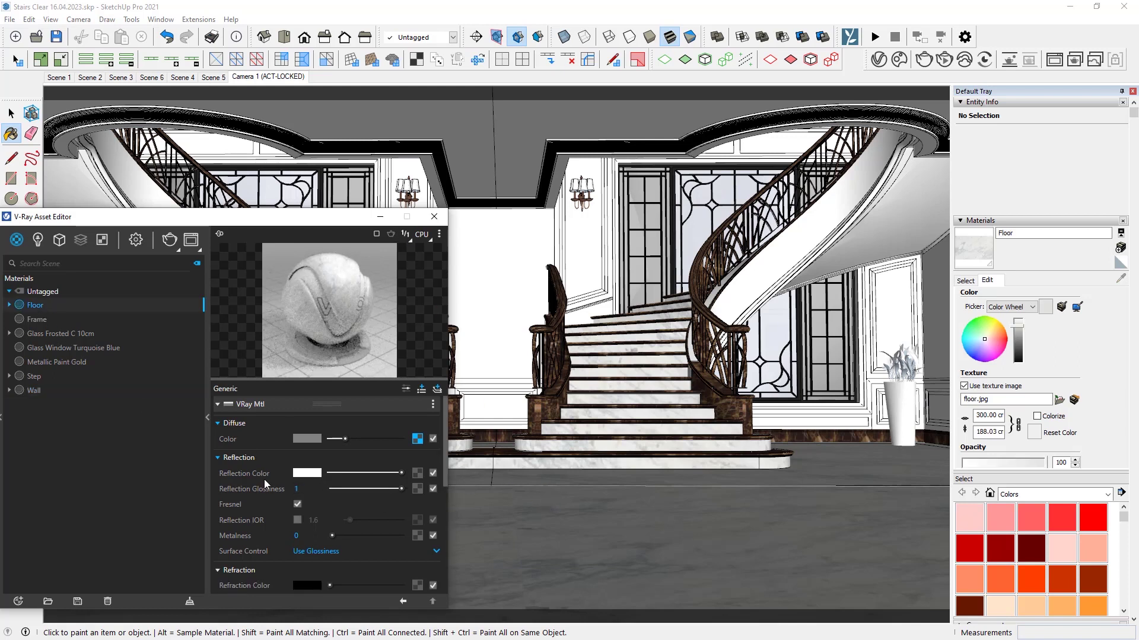
text(.9)
key(Return)
click(433, 217)
click(11, 113)
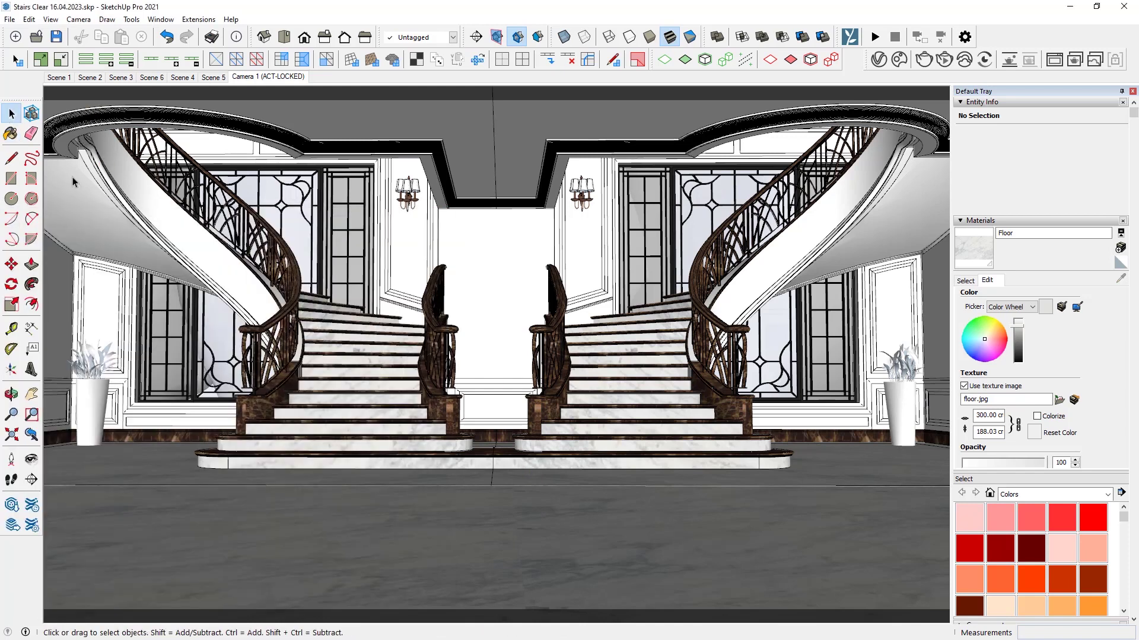
- Open the Rectangle Light's options in the asset editor and make the light invisible
click(879, 59)
drag(230, 217, 479, 155)
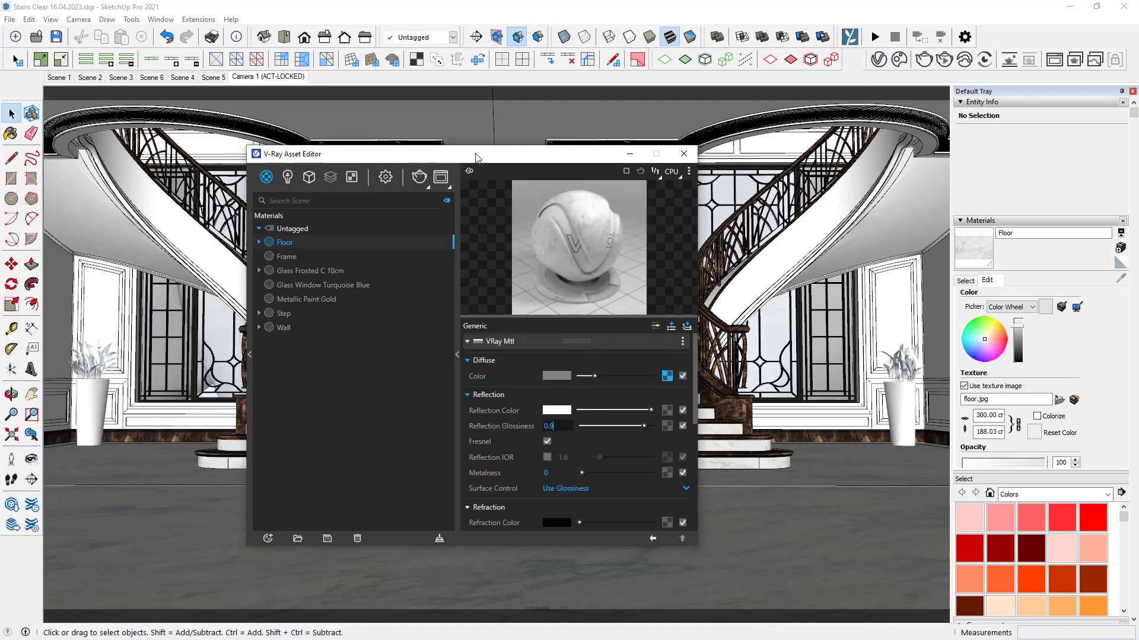
click(288, 176)
click(313, 243)
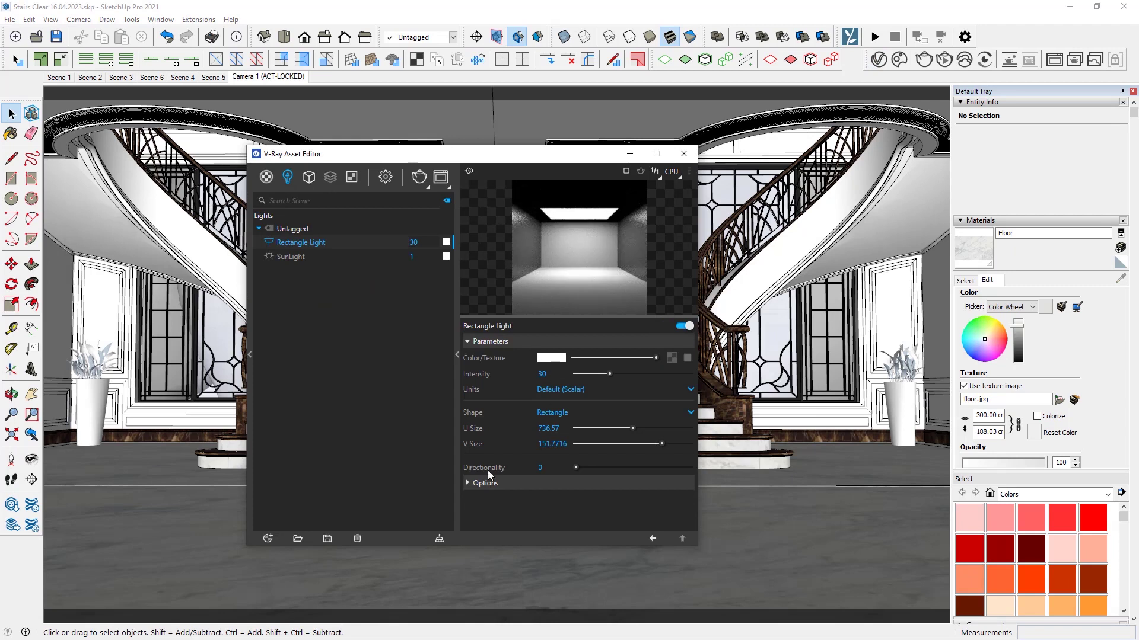
click(475, 483)
scroll(498, 439, down, 2)
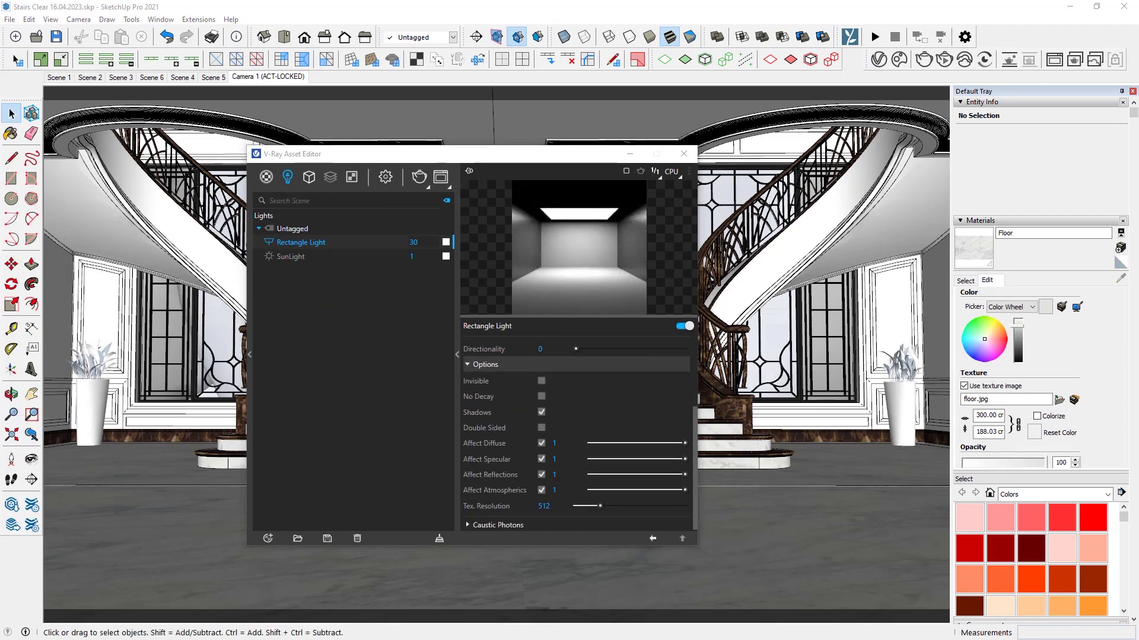
click(541, 381)
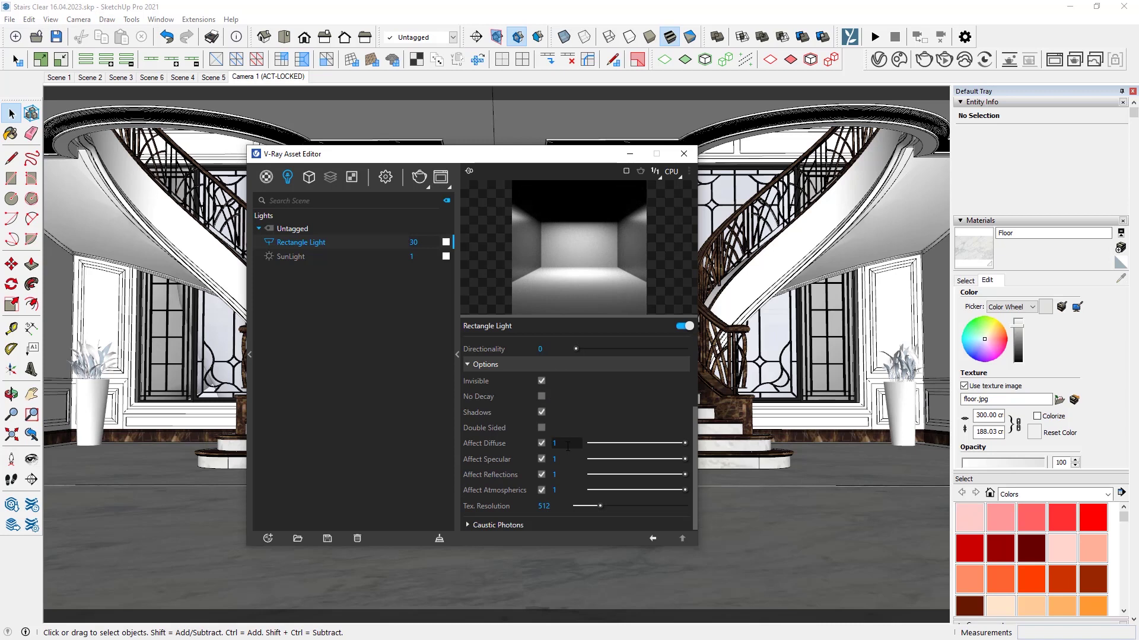
- Turn off Affect Specular and Affect Reflections for the Rectangle Light, and start a render
click(541, 459)
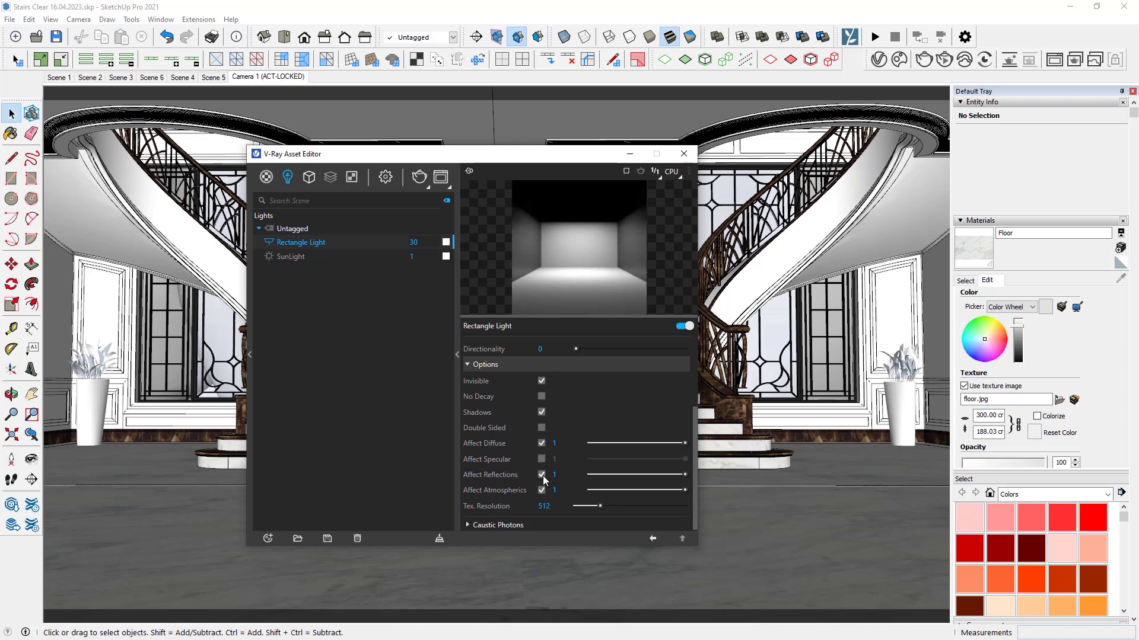
click(541, 475)
scroll(575, 404, up, 1)
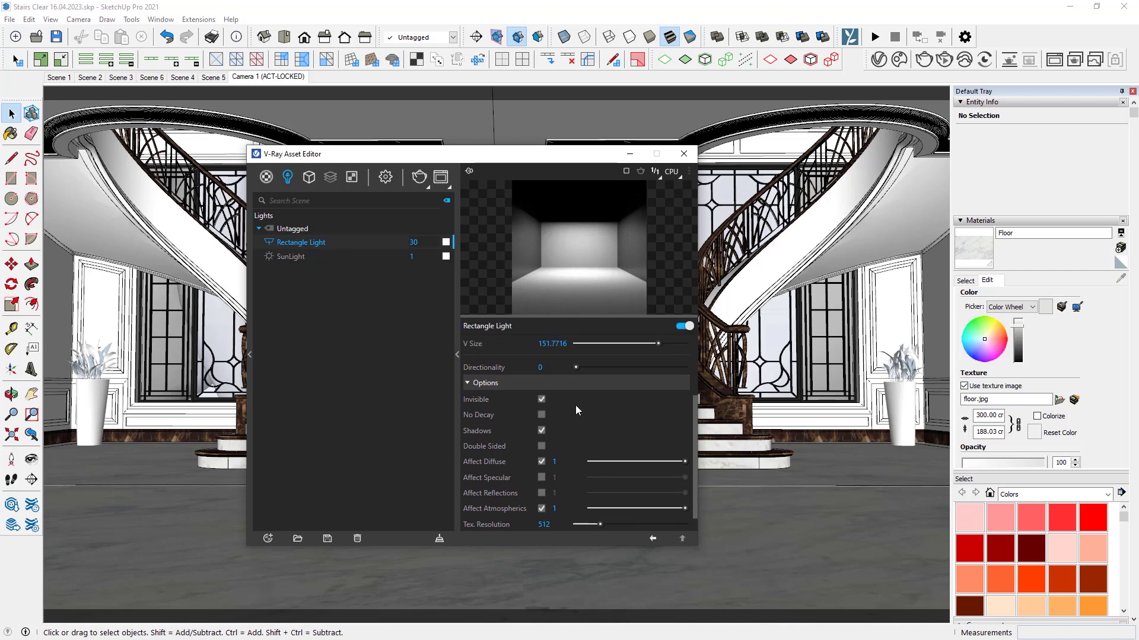
scroll(576, 409, up, 3)
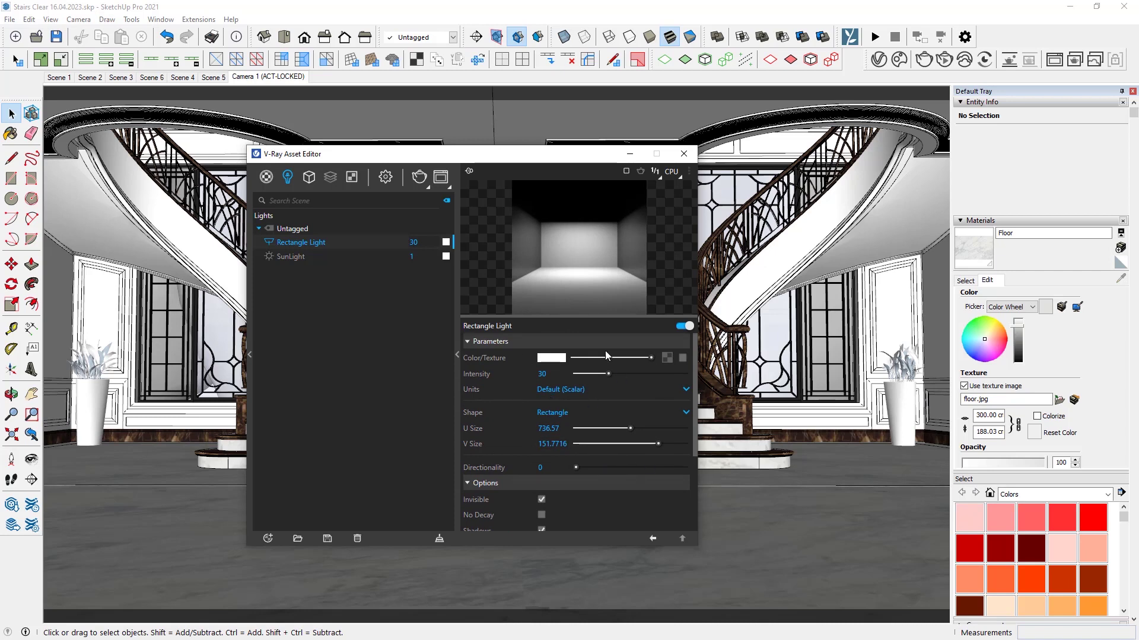
click(684, 154)
click(923, 60)
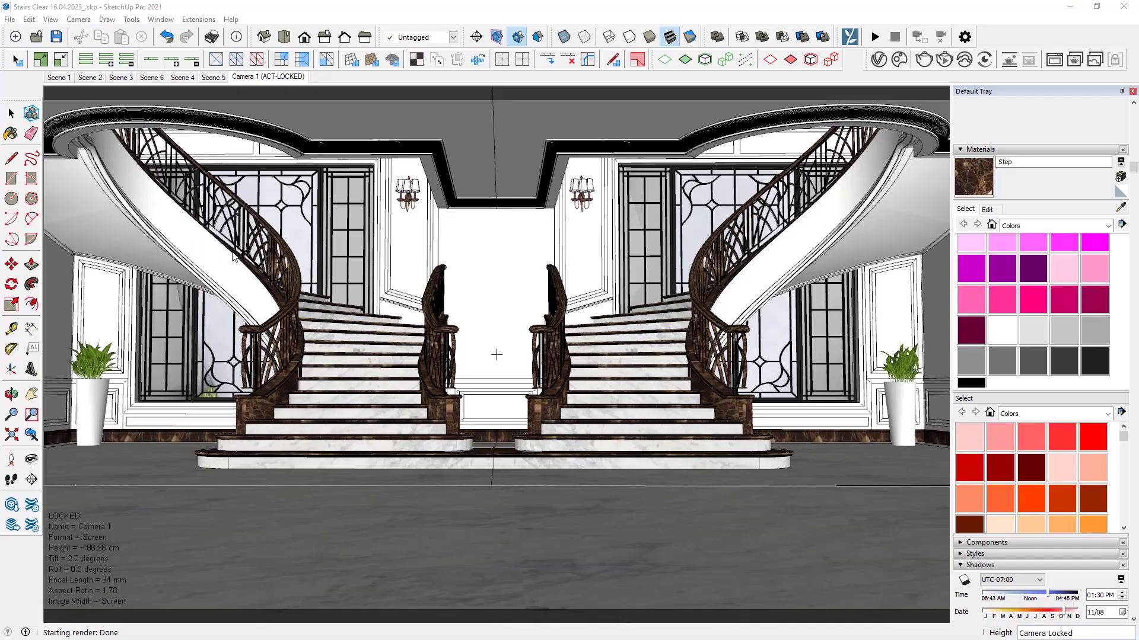
- Sample the Glass Frosted C 10cm material from the window glass and open its texture width for editing
key(space)
click(11, 133)
alt+click(301, 235)
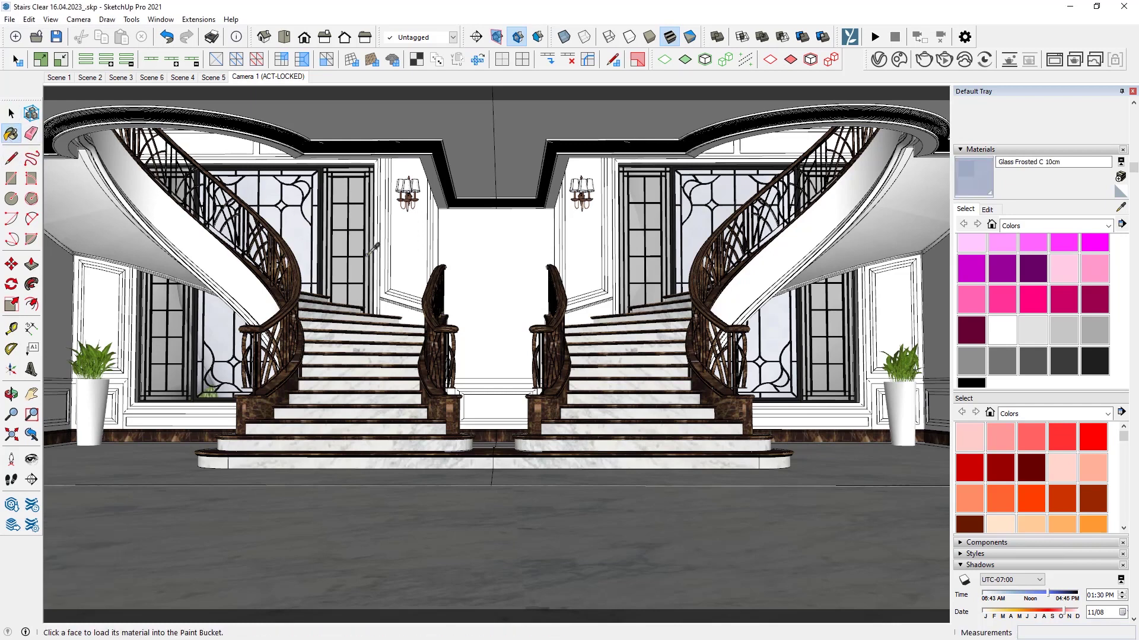
click(987, 209)
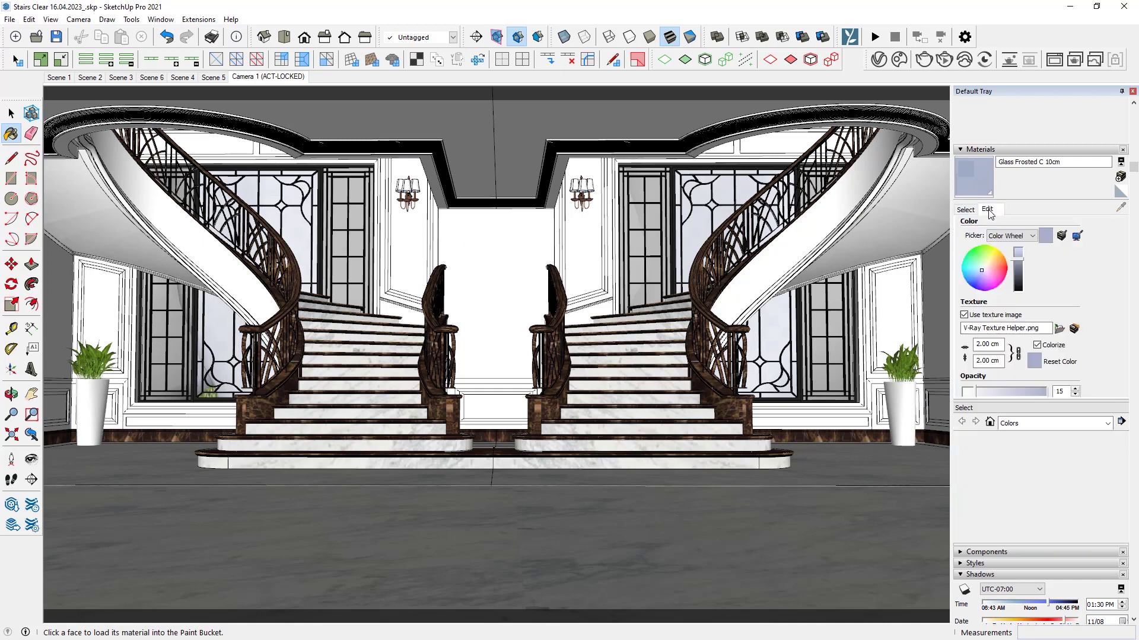
double_click(983, 344)
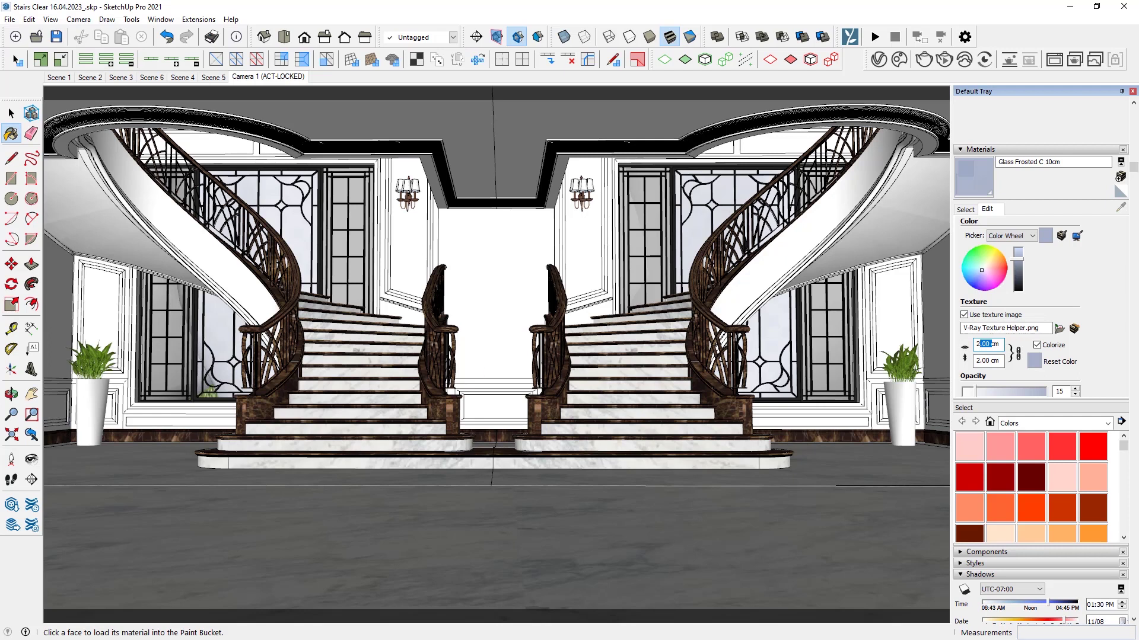
- Sample the Step material from the dark baseboard and set its reflection glossiness to 0.9
alt+click(56, 440)
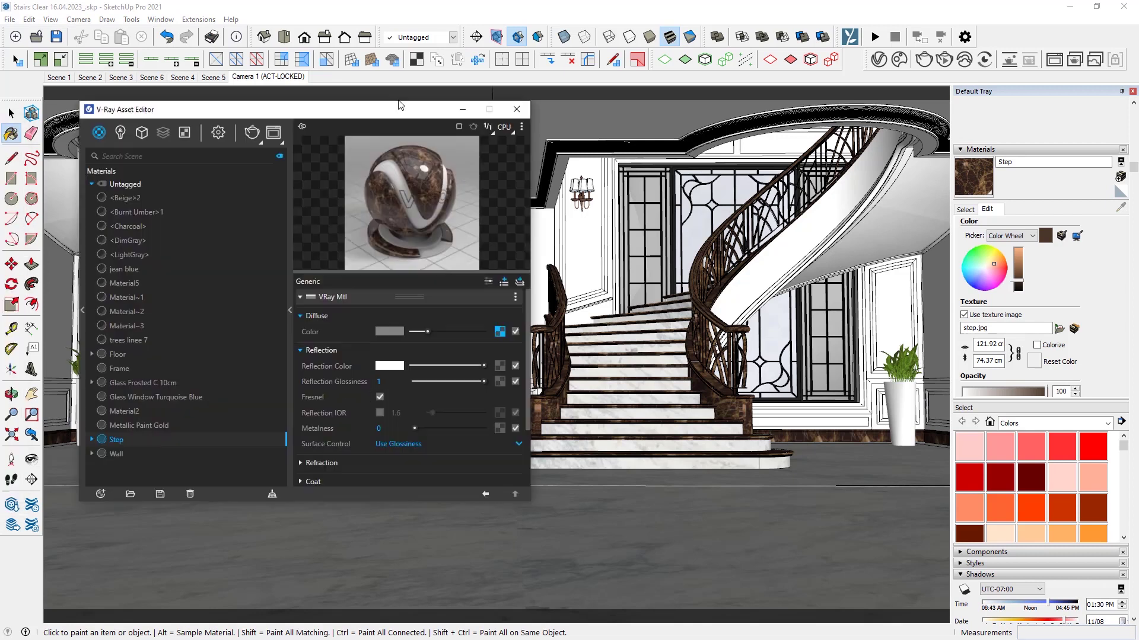
click(506, 357)
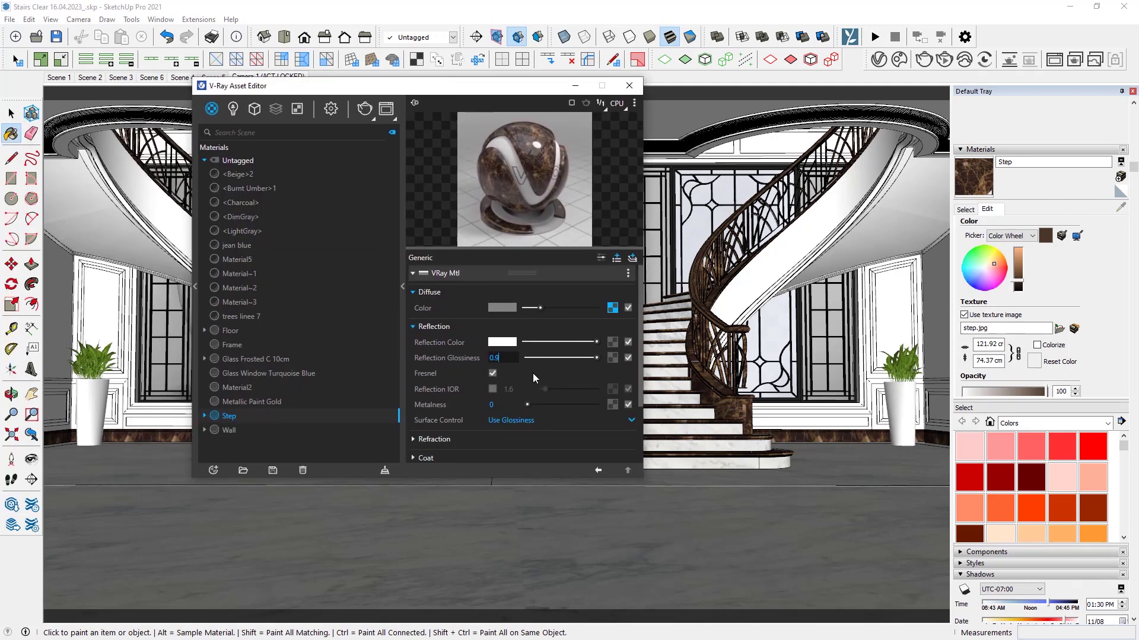
key(Return)
drag(506, 91, 340, 125)
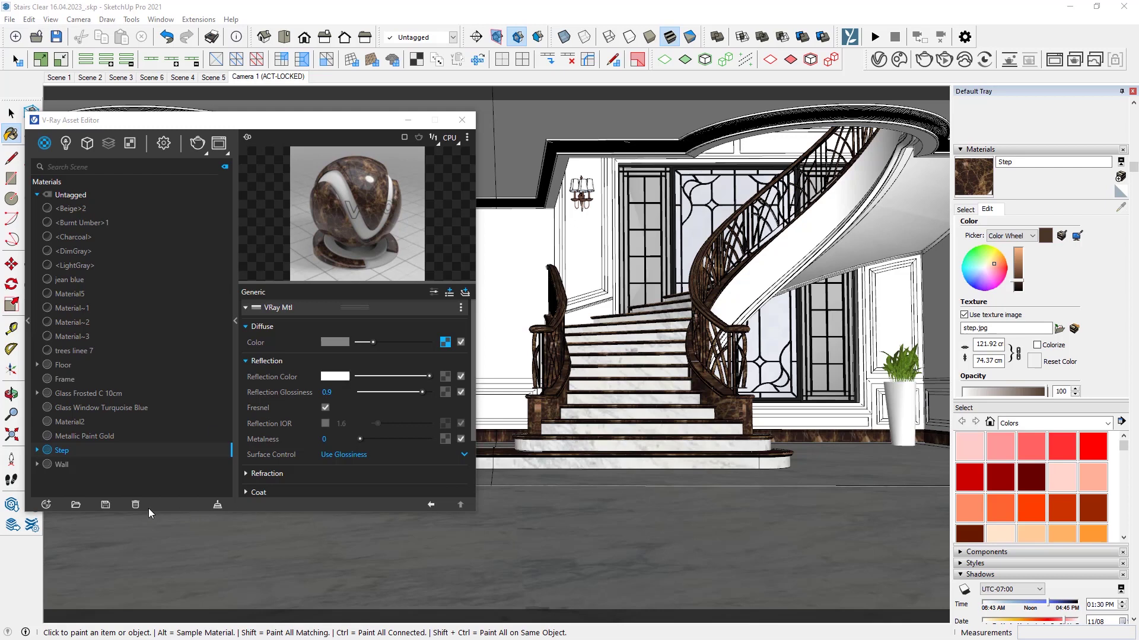
- Create a Generic V-Ray material with rail.jpg as diffuse texture, a white reflection color and 0.9 reflection glossiness
click(46, 504)
mouse_move(54, 494)
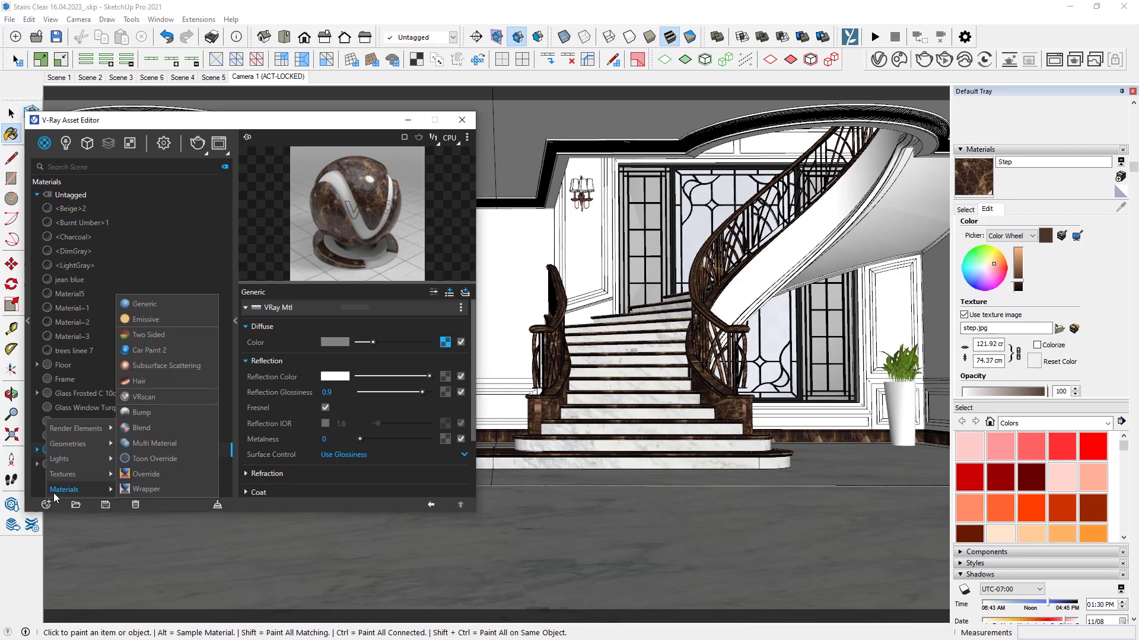
click(144, 304)
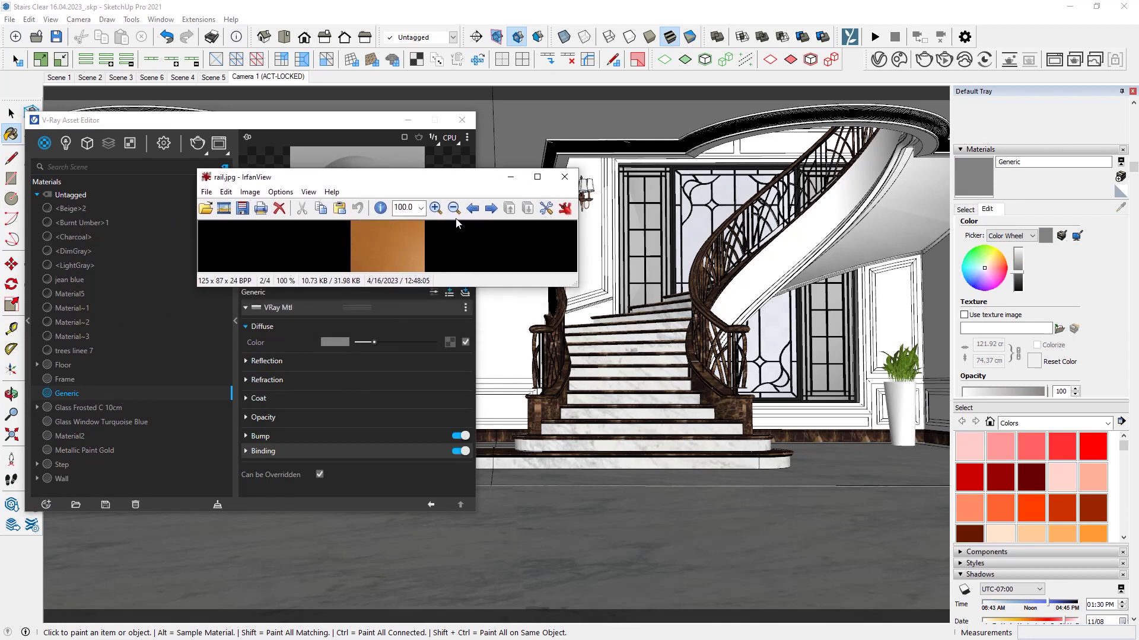
click(565, 176)
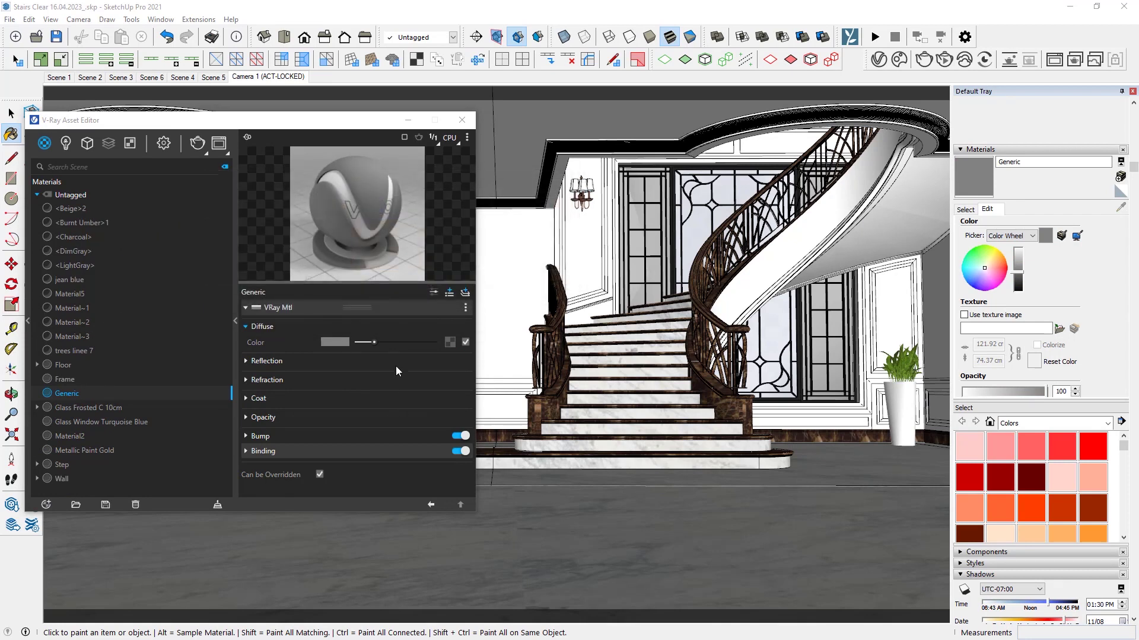
drag(305, 380, 450, 343)
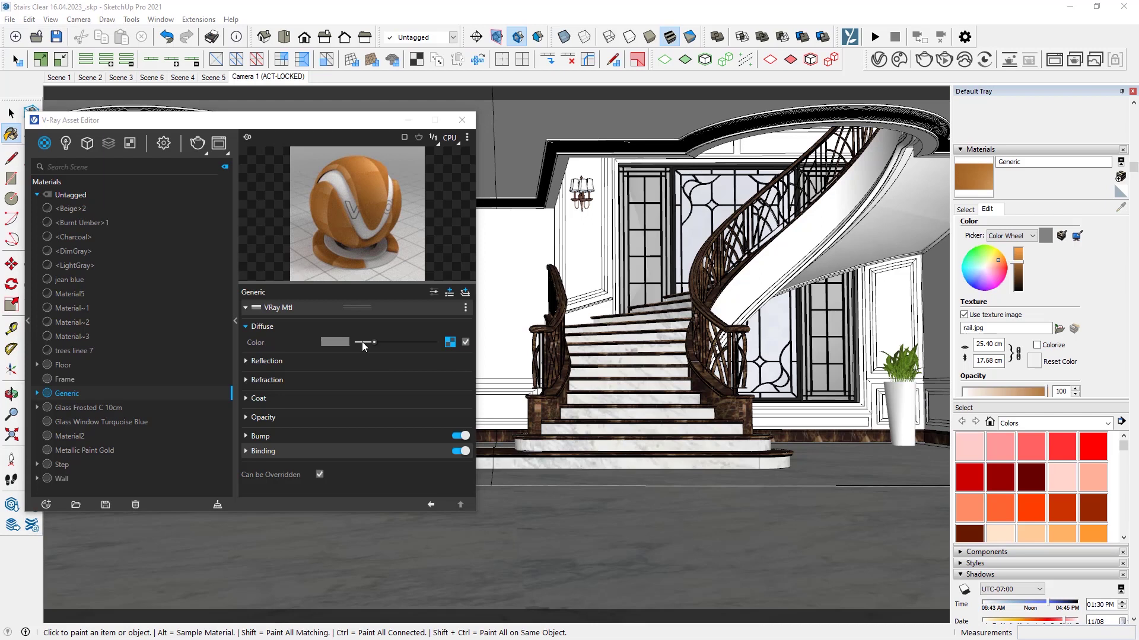
click(265, 367)
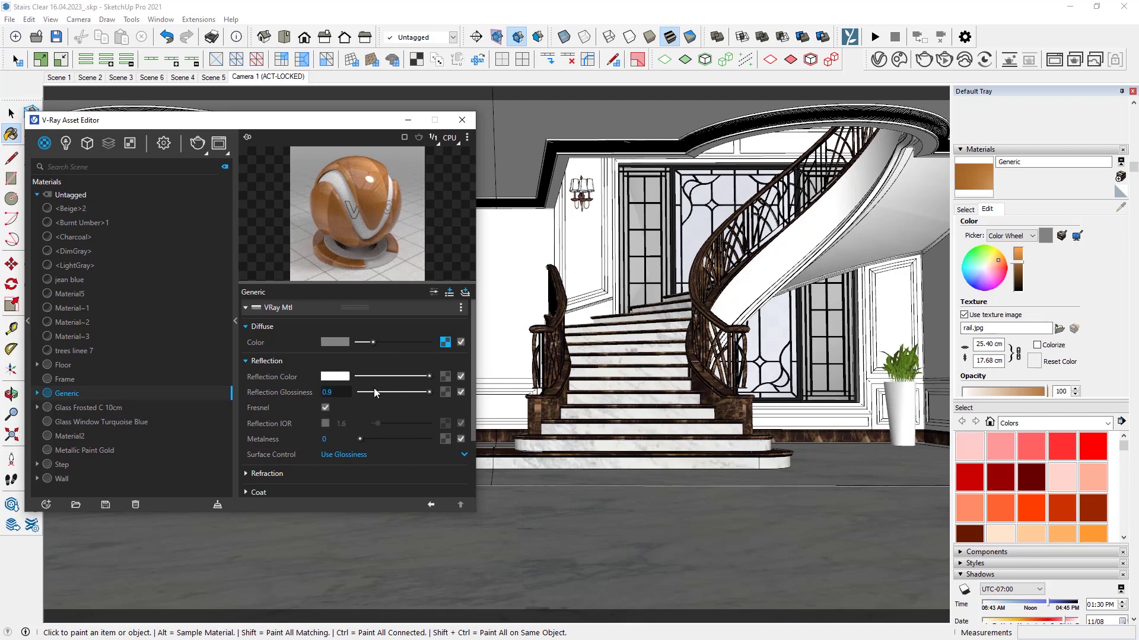
- Close the V-Ray Asset Editor and open the marble-textured outer railing group of the left staircase for editing
click(409, 460)
click(462, 120)
click(10, 113)
scroll(252, 363, up, 4)
middle_drag(252, 363, 137, 379)
key(h)
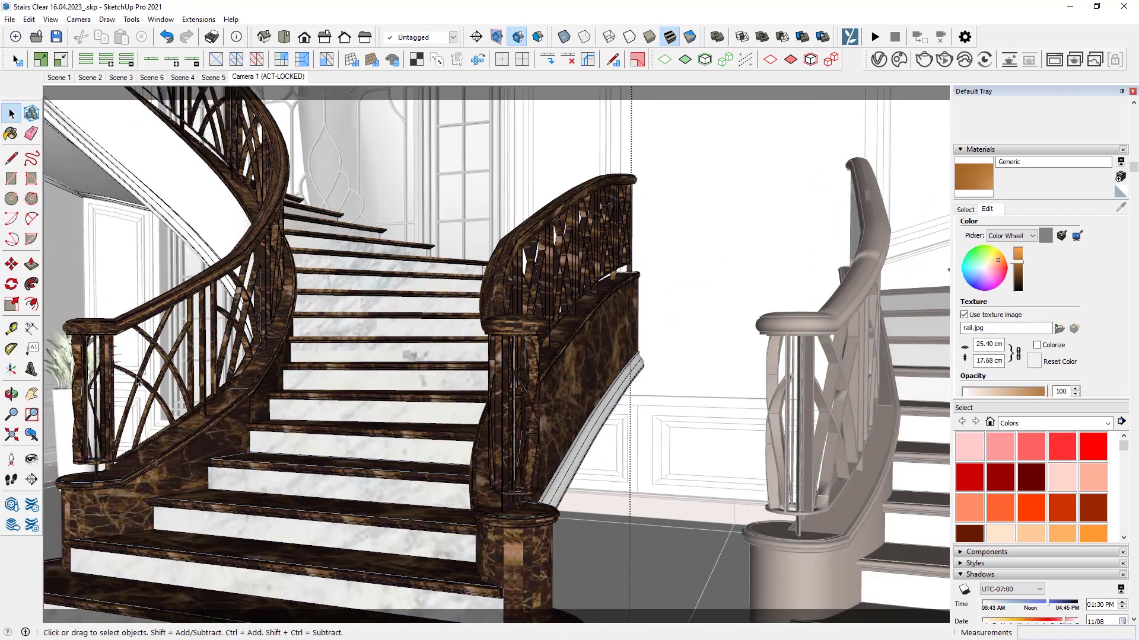
click(138, 383)
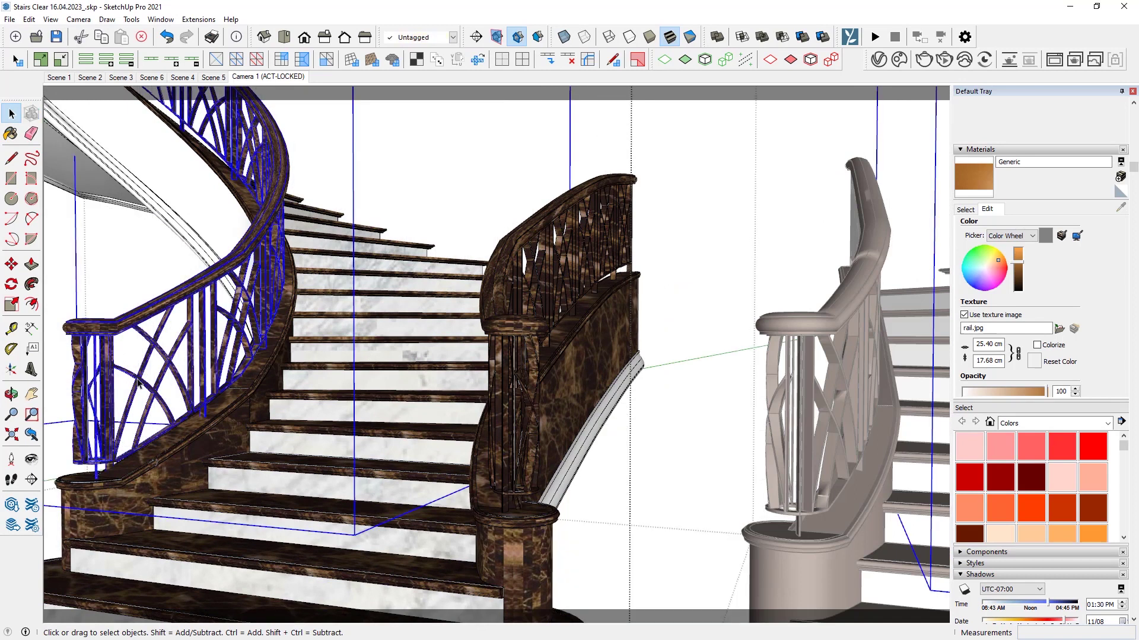
key(Return)
key(h)
mouse_move(207, 385)
middle_down()
mouse_move(40, 402)
mouse_move(407, 401)
mouse_move(207, 446)
mouse_move(165, 388)
mouse_move(172, 371)
mouse_move(279, 386)
mouse_move(198, 351)
mouse_move(207, 383)
middle_up()
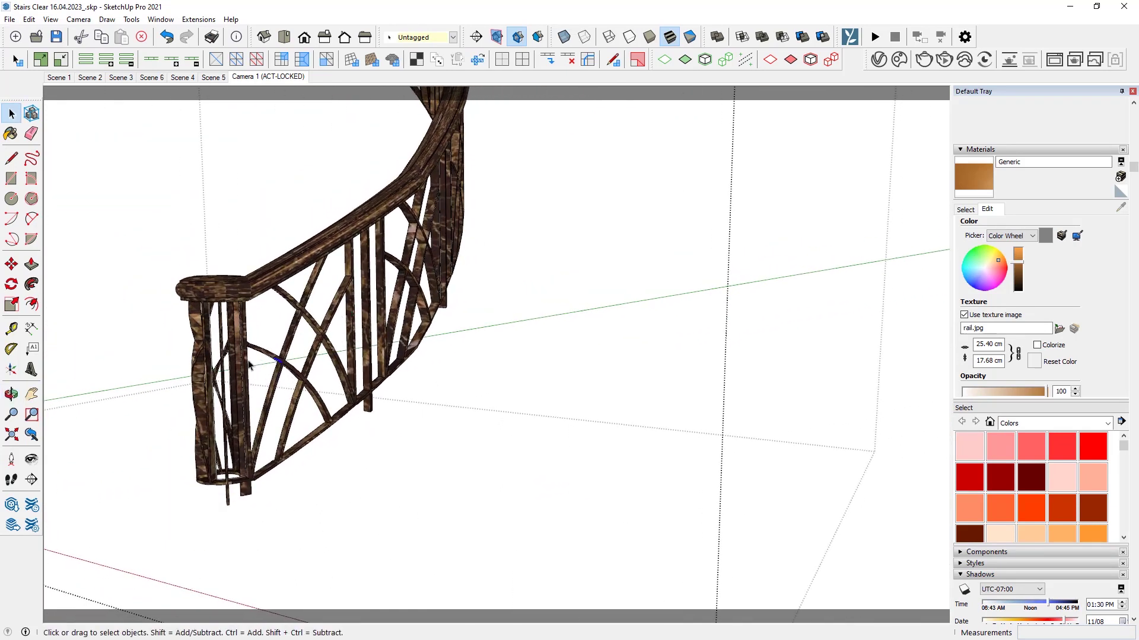
- Select the crossing curved bars and the adjoining vertical bar in the railing section beside the newel post
triple_click(197, 379)
middle_drag(183, 376, 304, 467)
click(289, 366)
scroll(306, 386, up, 2)
drag(339, 375, 245, 272)
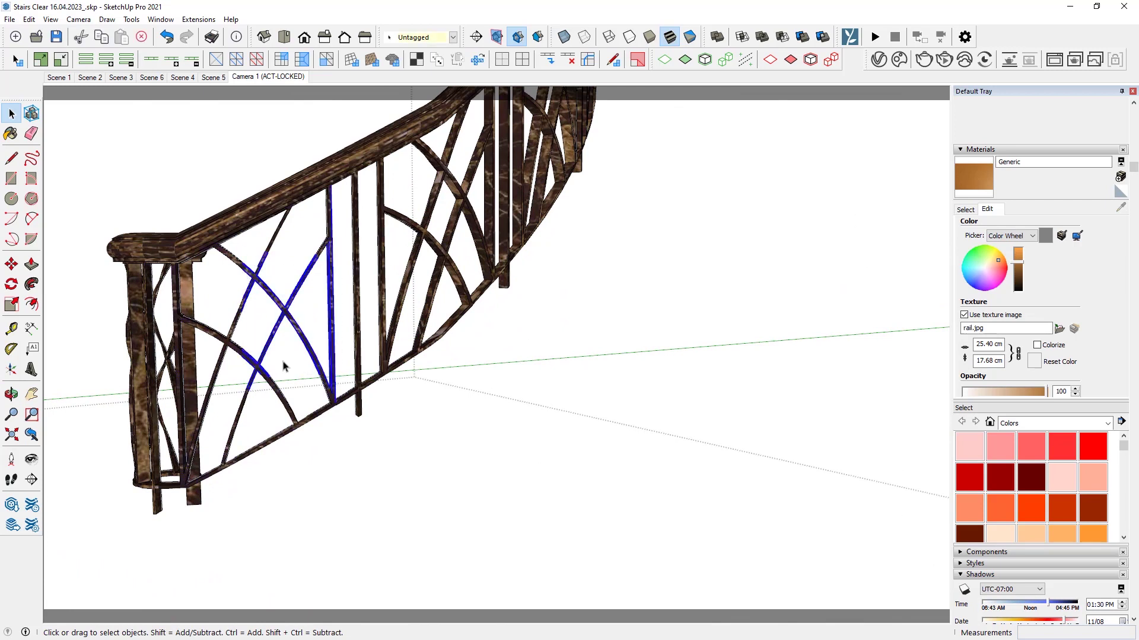
click(221, 334)
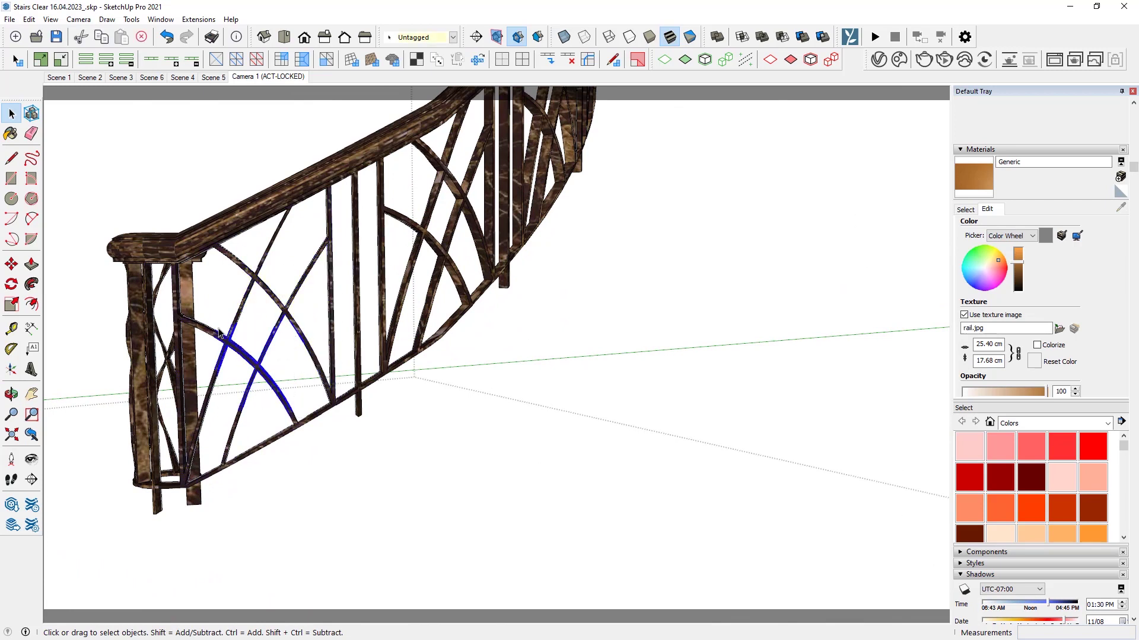
drag(341, 365, 271, 255)
- Add the lower ends of the curved bars and the remaining vertical bar pieces in that railing section to the selection
middle_drag(382, 354, 353, 376)
scroll(362, 355, up, 3)
scroll(363, 358, up, 3)
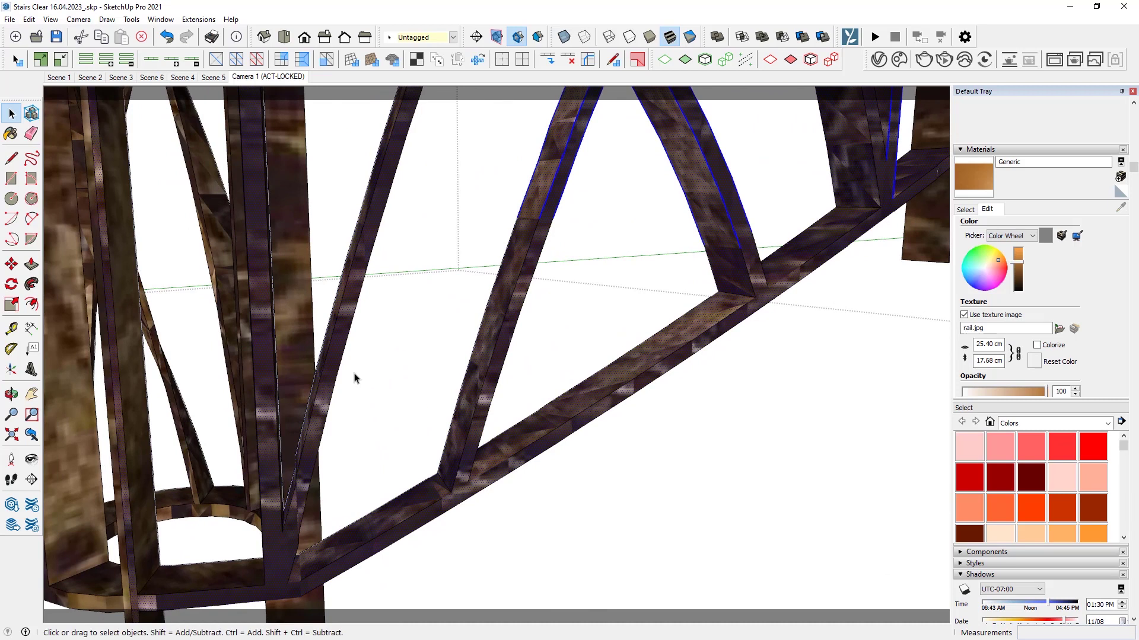
scroll(353, 376, down, 3)
ctrl+drag(411, 370, 355, 353)
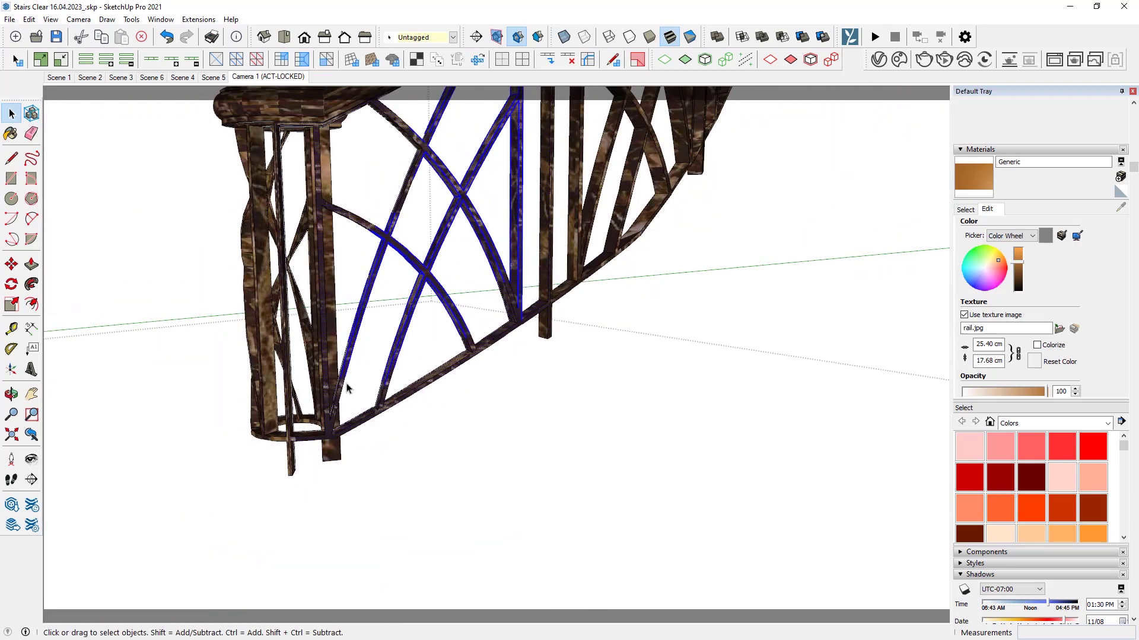
scroll(356, 389, up, 5)
scroll(392, 391, down, 4)
scroll(427, 364, up, 2)
drag(627, 281, 558, 230)
scroll(466, 392, down, 6)
middle_drag(478, 414, 325, 396)
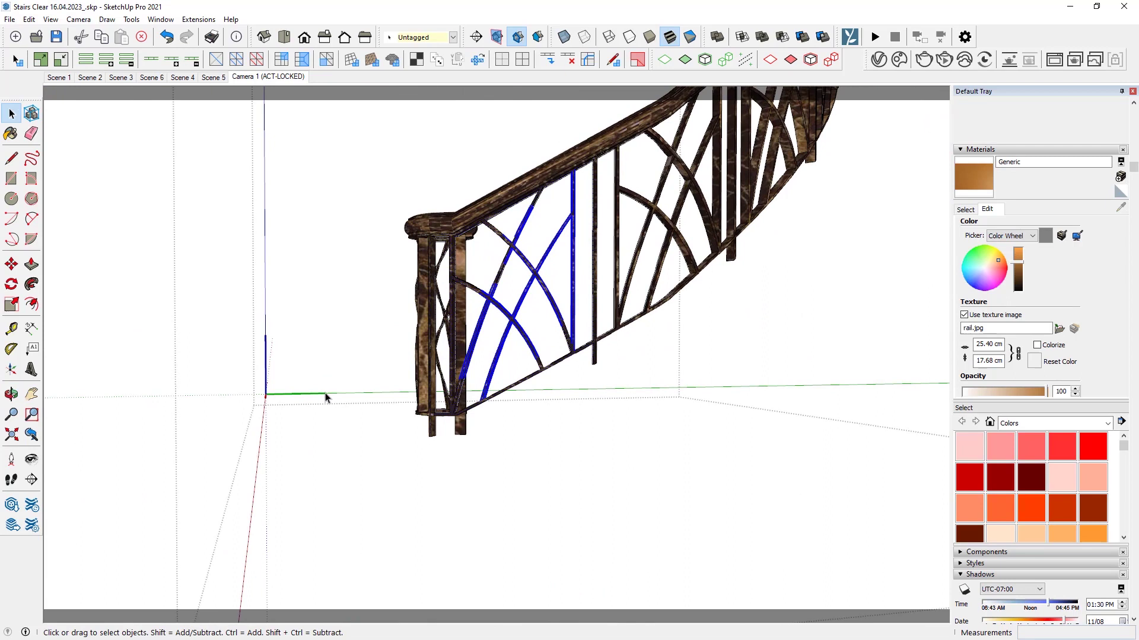
scroll(581, 337, up, 2)
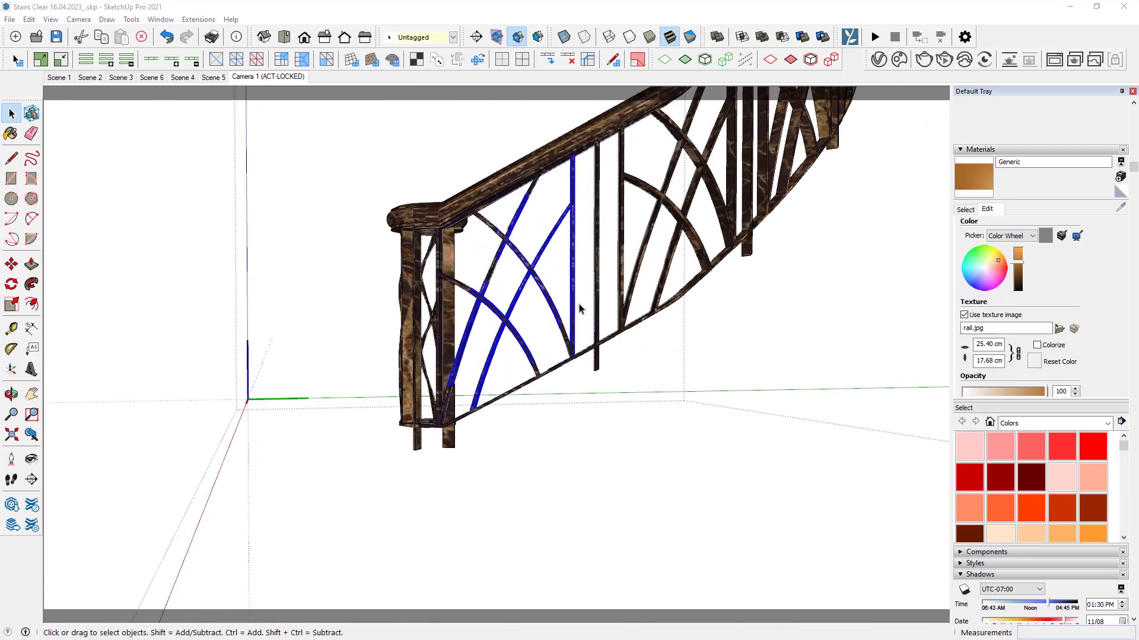
click(581, 337)
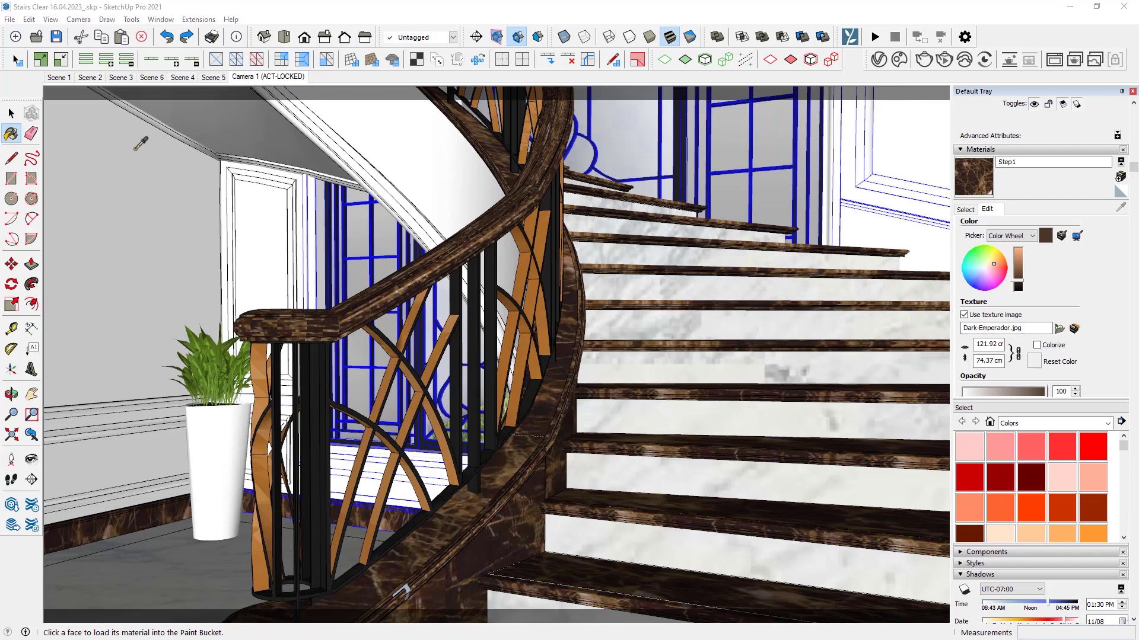
- Zoom out from the painted railing and restore the locked Camera 1 scene view for the render
middle_drag(333, 392, 465, 527)
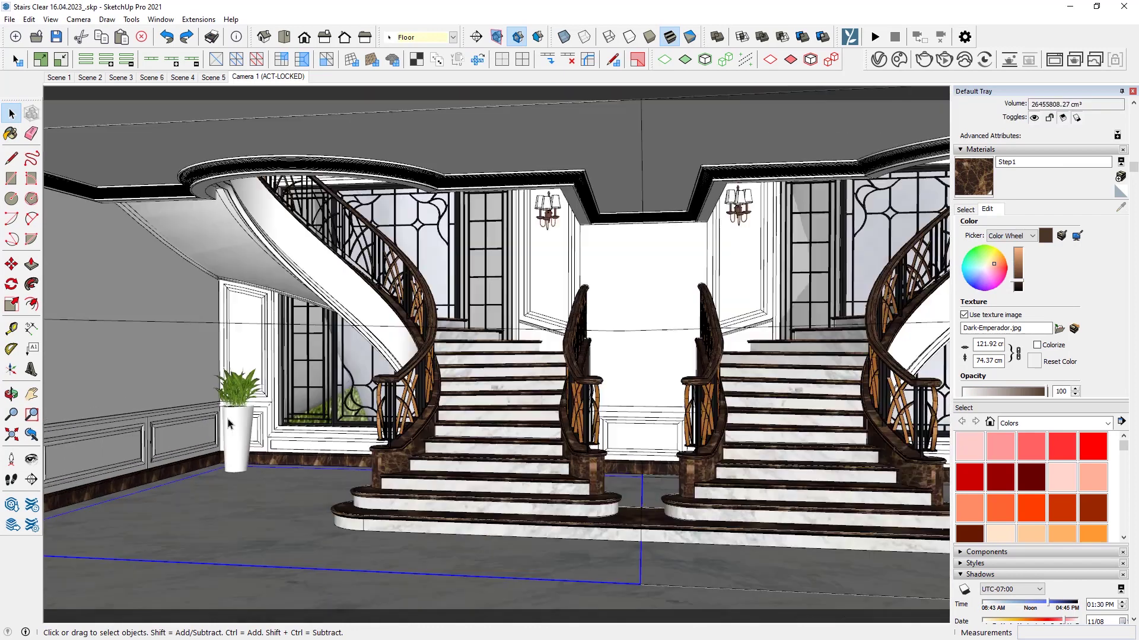
middle_drag(451, 433, 463, 440)
scroll(463, 440, up, 2)
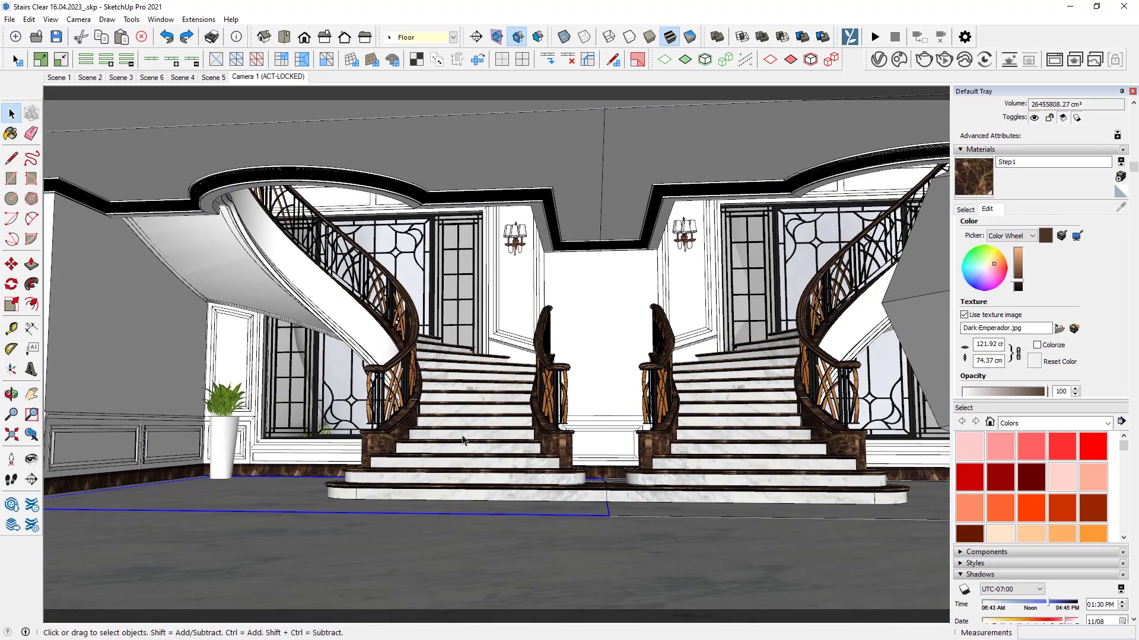
click(274, 76)
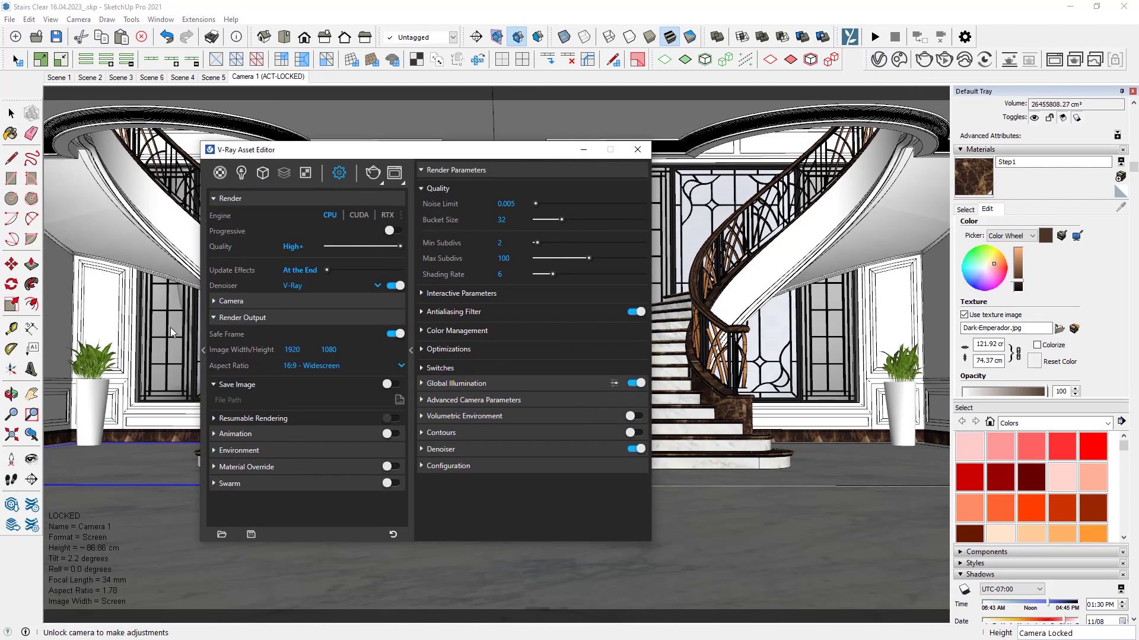
click(280, 78)
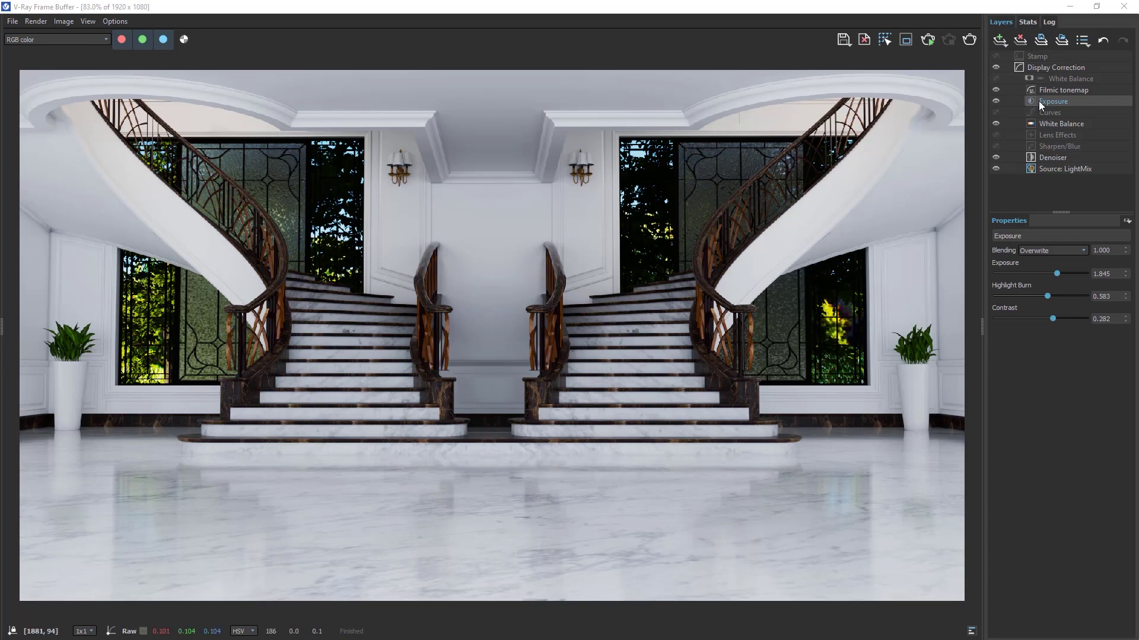
- Review the Filmic tonemap, Exposure, White Balance, Denoiser and LightMix source settings of the finished render
click(1088, 89)
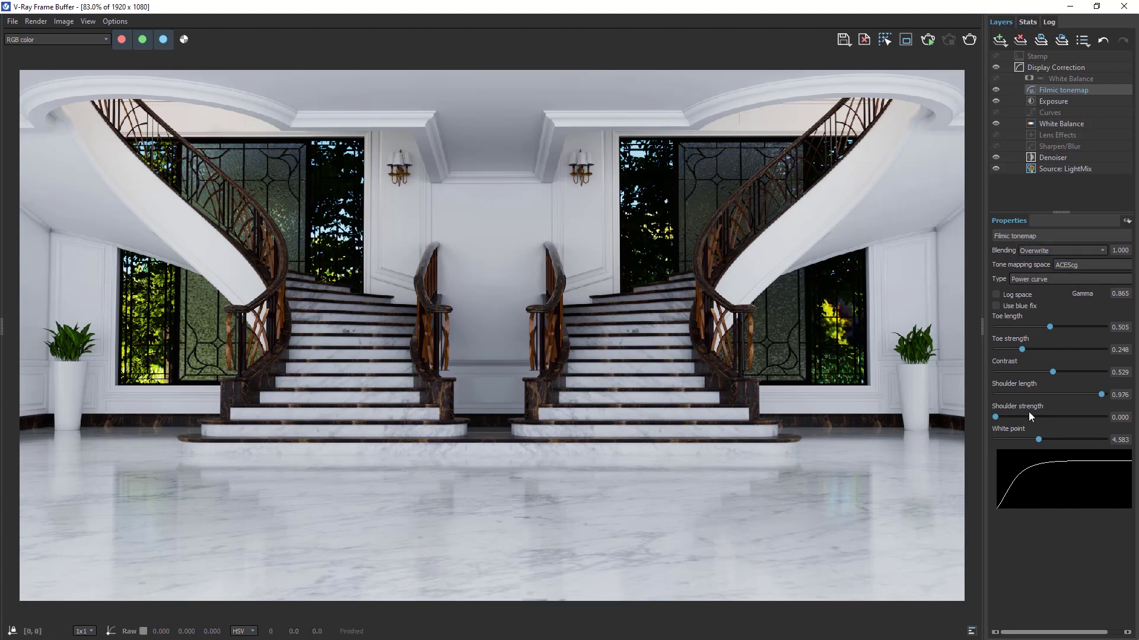
click(1063, 102)
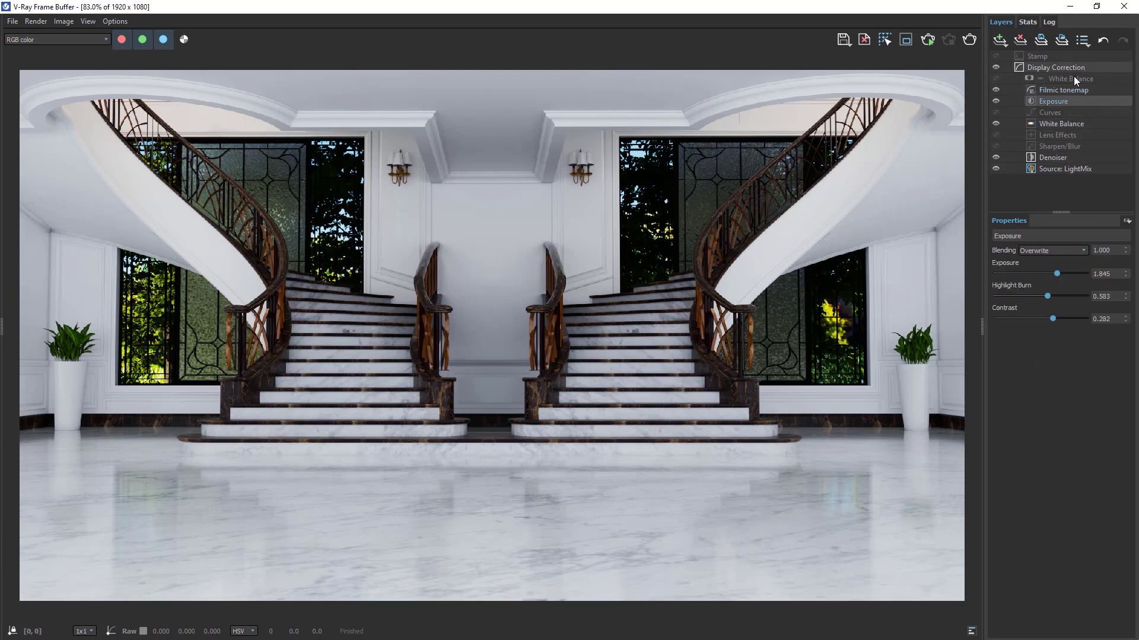
click(1061, 123)
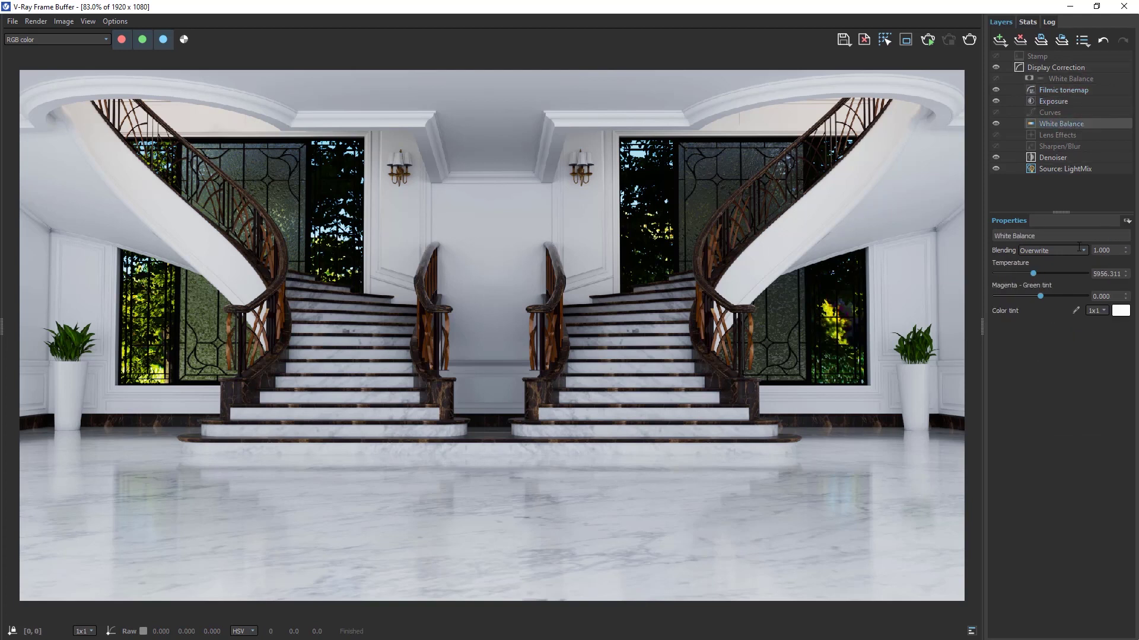
click(1066, 158)
click(1067, 167)
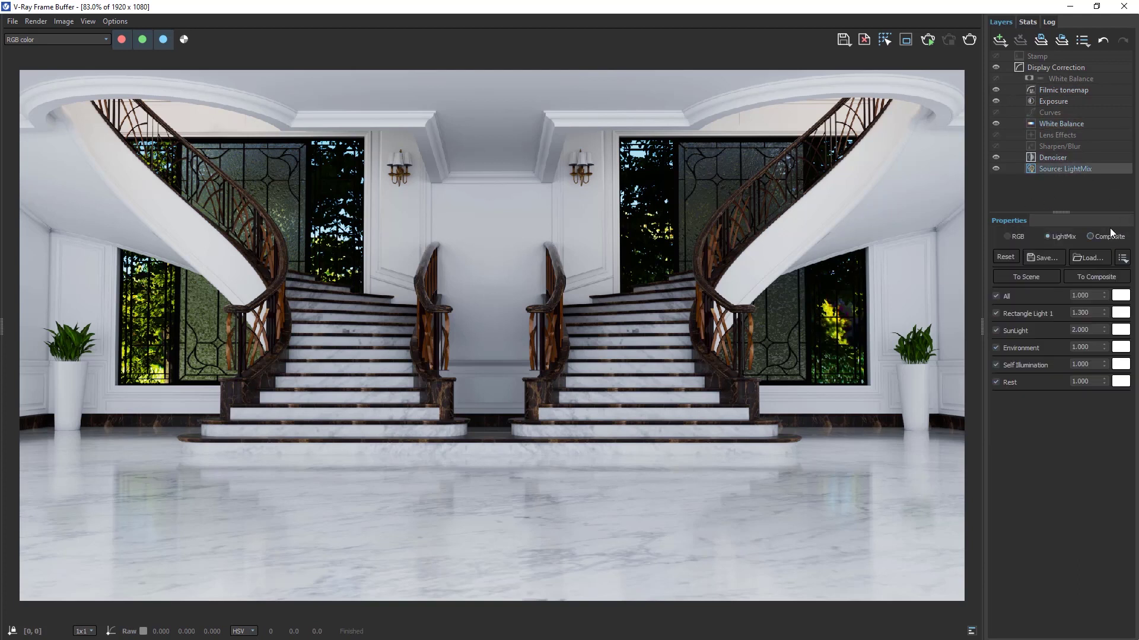